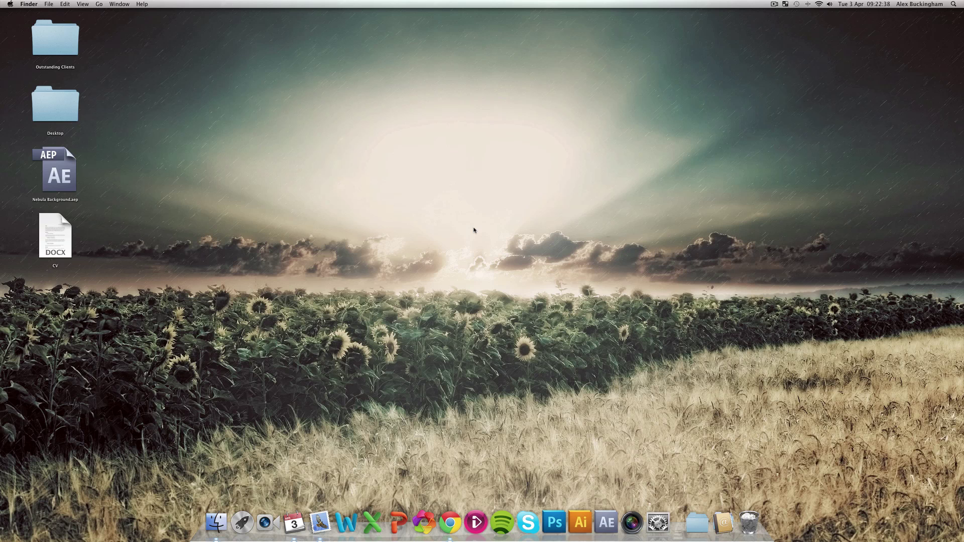
Step: Launch Adobe Photoshop CS5 from the Dock
click(556, 513)
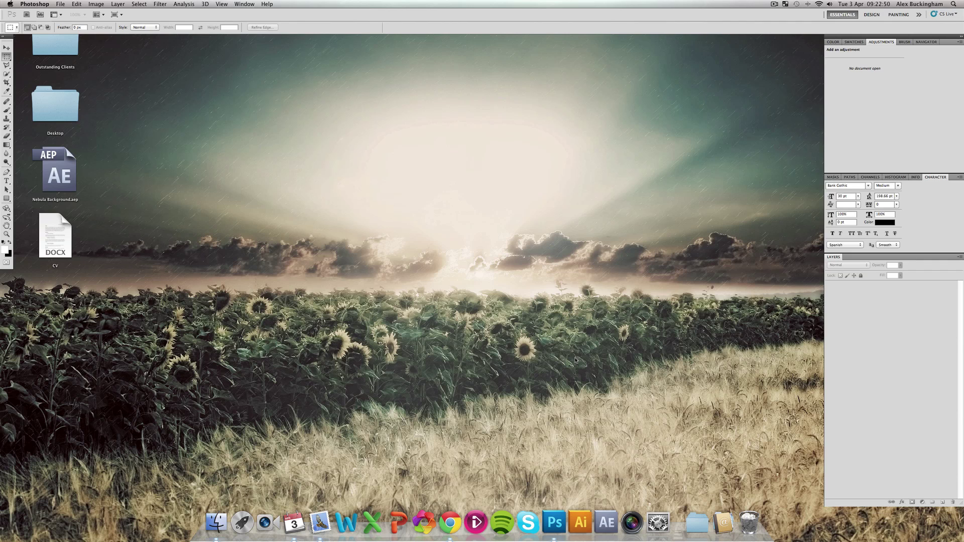
Step: Create a new 1920×1080 px document at 72 ppi and move its window aside
click(61, 4)
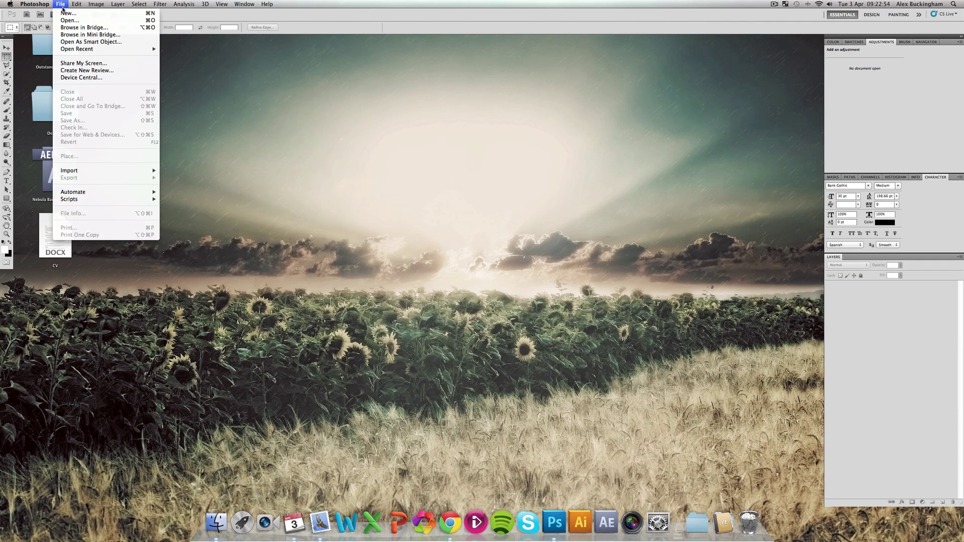
click(70, 14)
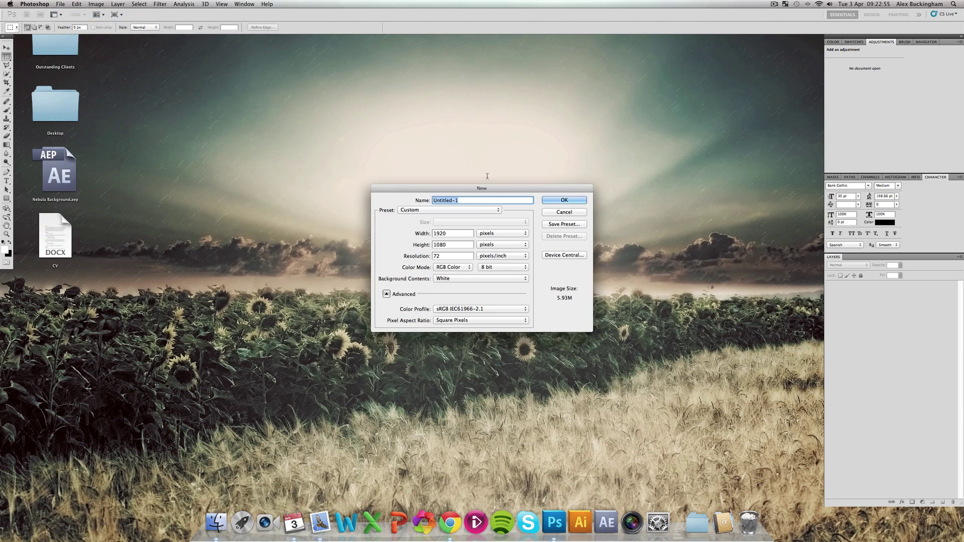
double_click(437, 234)
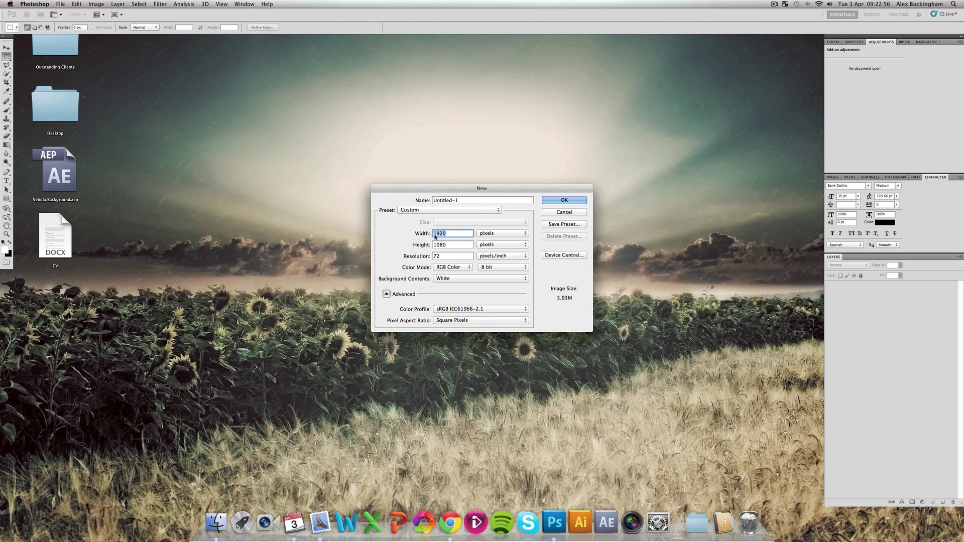
click(585, 201)
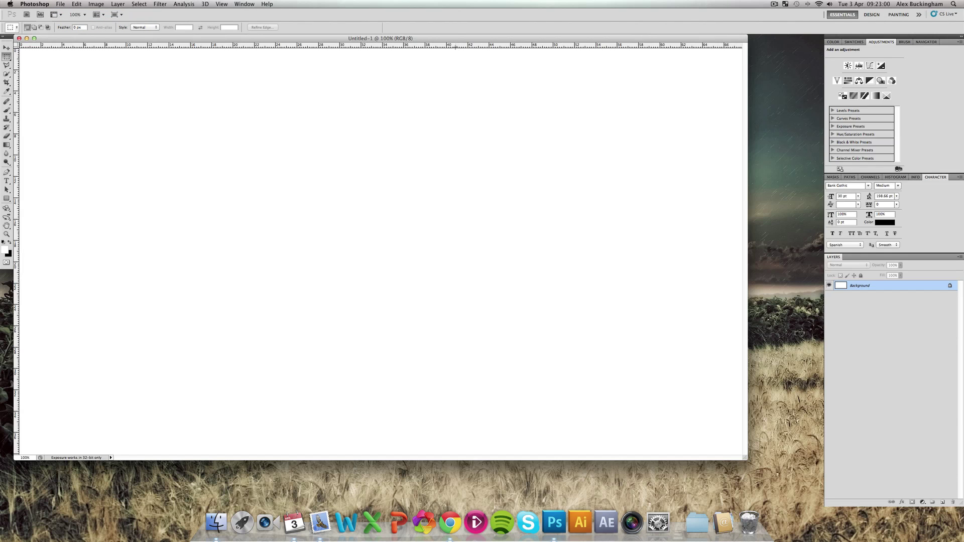
drag(456, 38, 505, 68)
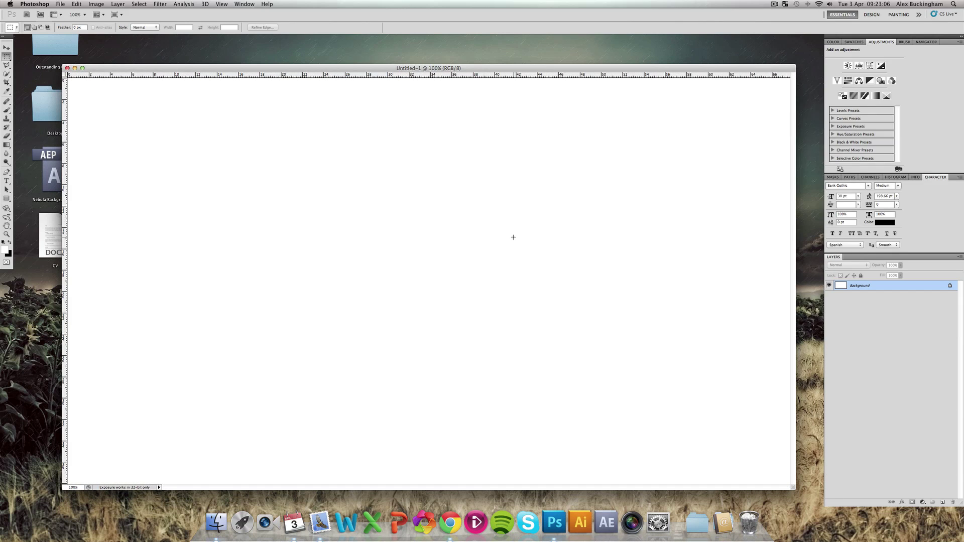
Step: Enable the Application Frame, return the view to 100% zoom and pick the Move tool
click(225, 6)
mouse_move(249, 4)
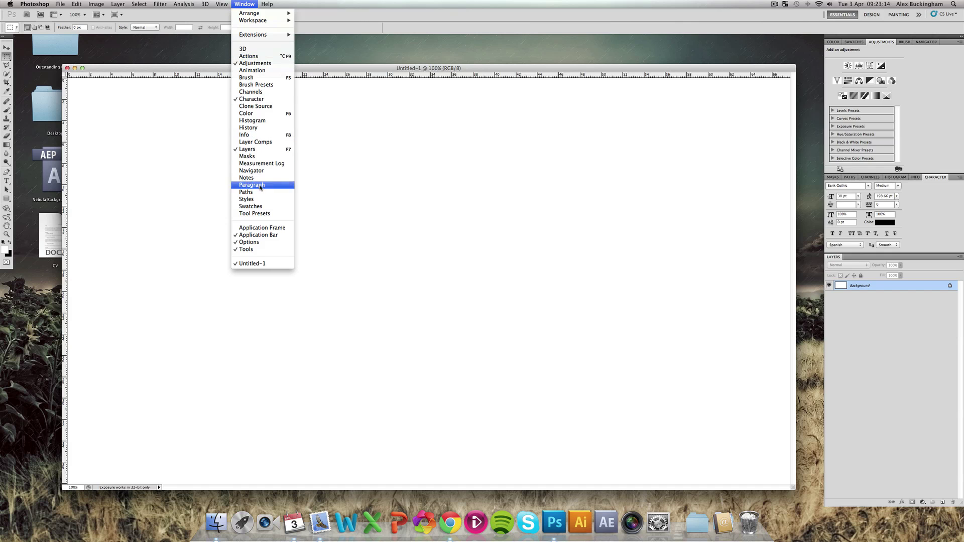
click(271, 229)
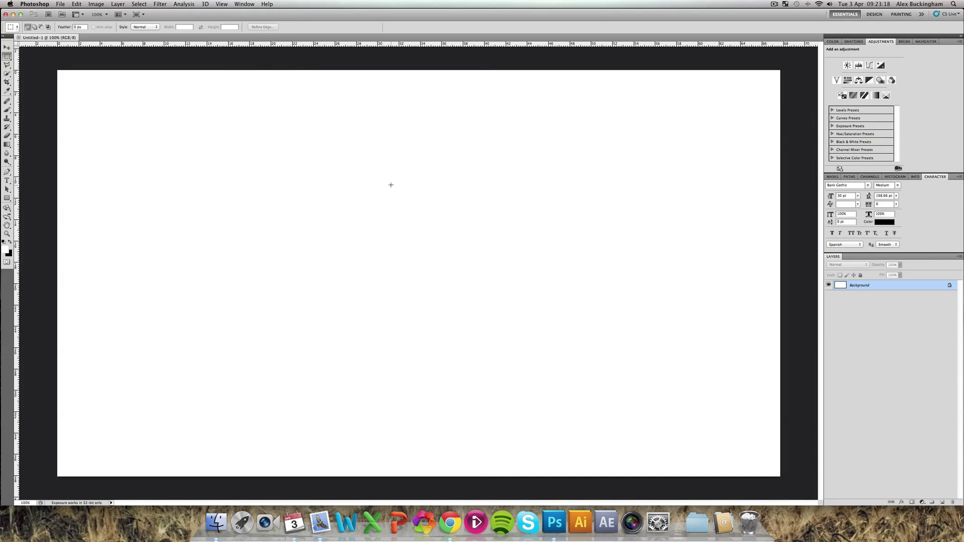
key(super+minus)
key(super+equal)
key(super+equal)
key(super+equal)
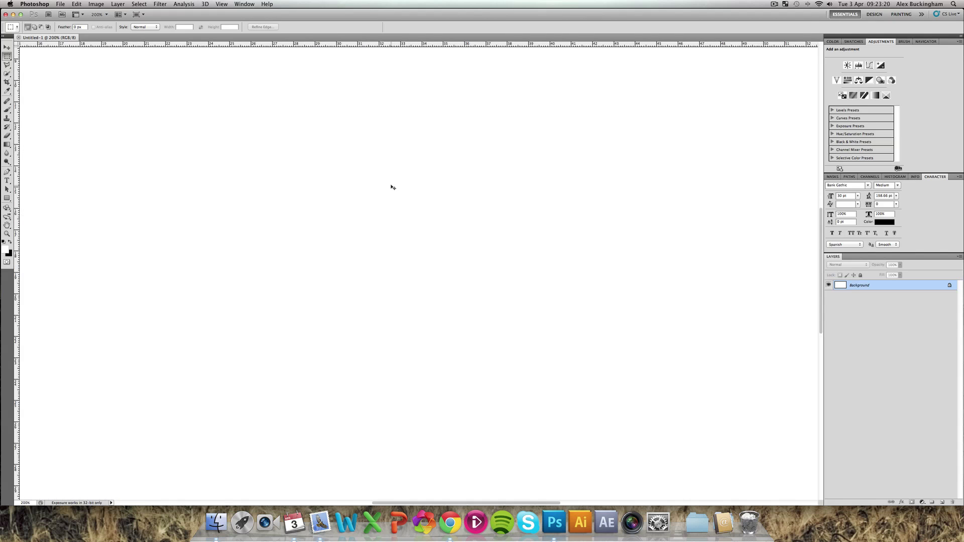
key(super+minus)
key(super+minus)
key(super+minus)
key(super+minus)
key(super+equal)
key(super+equal)
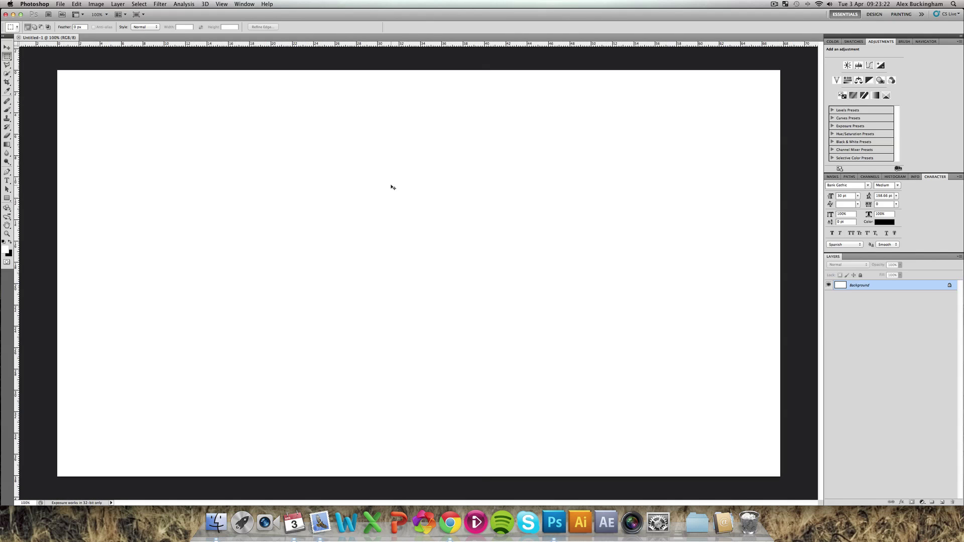
click(5, 48)
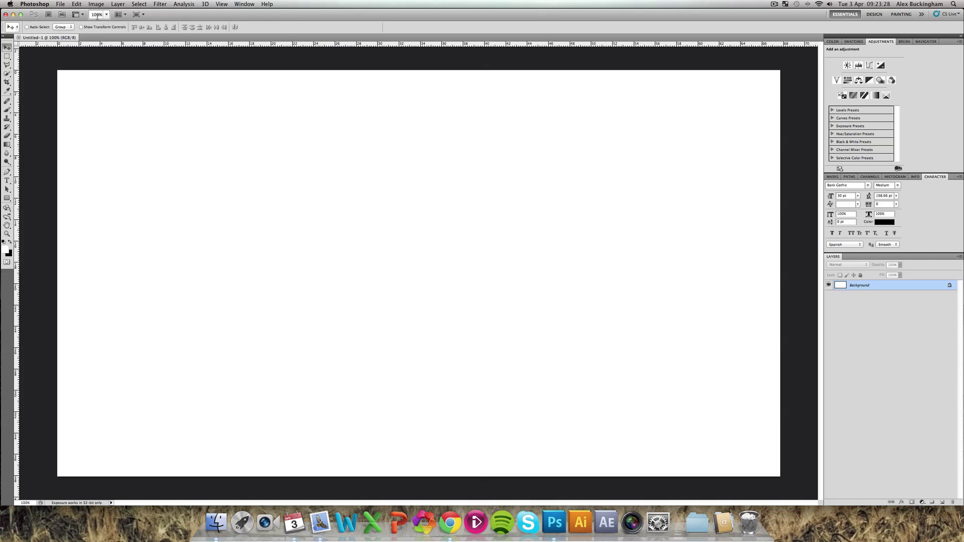
Step: Unlock the Background as Layer 0 and add a reflected, reversed gradient overlay at 119% scale
double_click(876, 287)
key(Return)
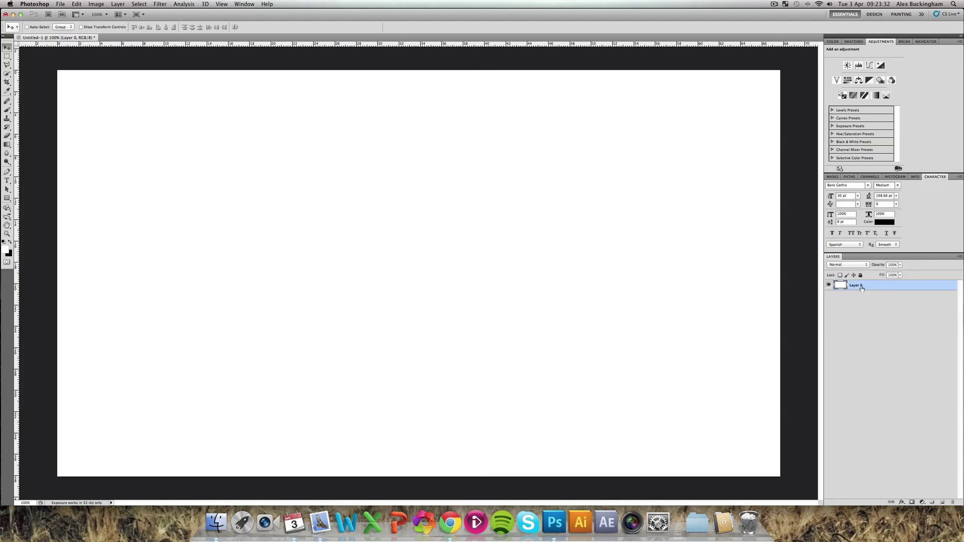
key(h)
double_click(870, 289)
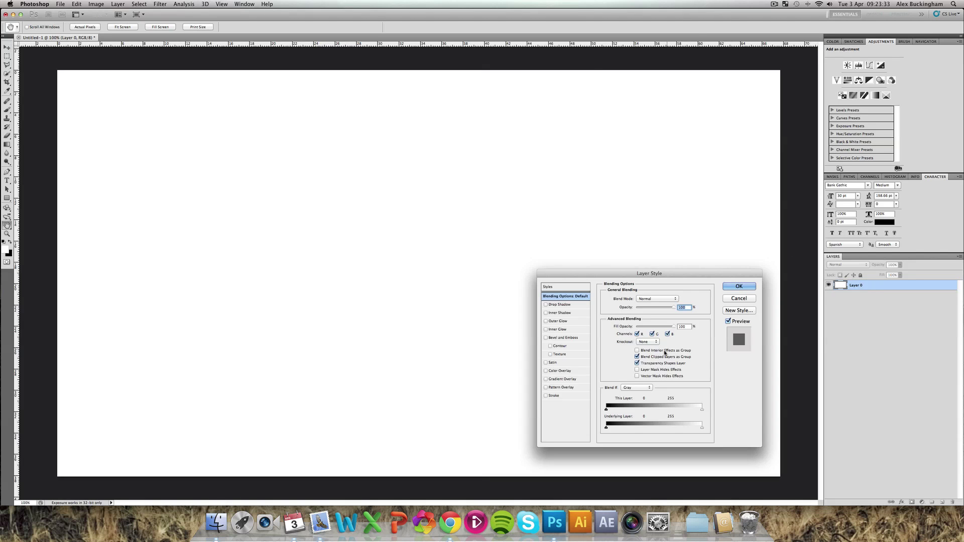
click(570, 382)
click(650, 326)
click(639, 340)
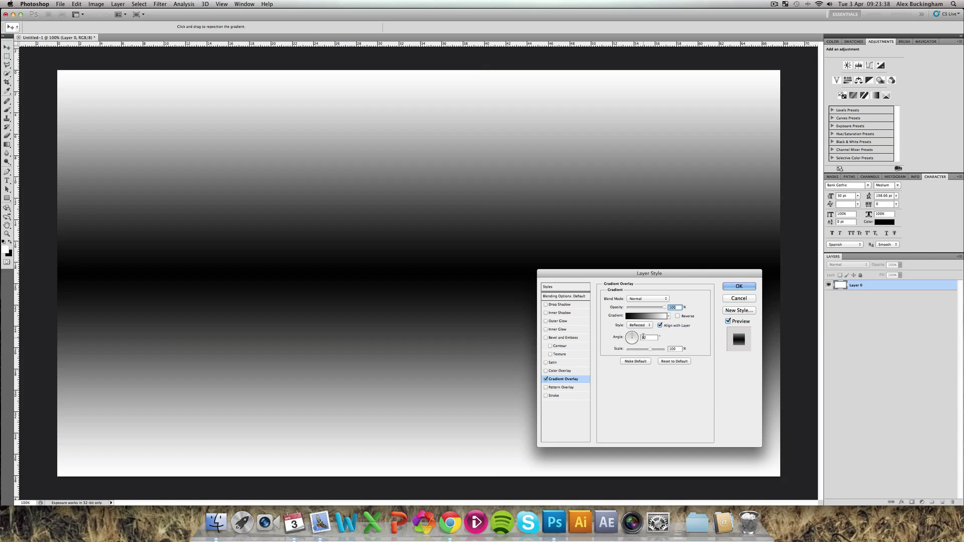
click(678, 316)
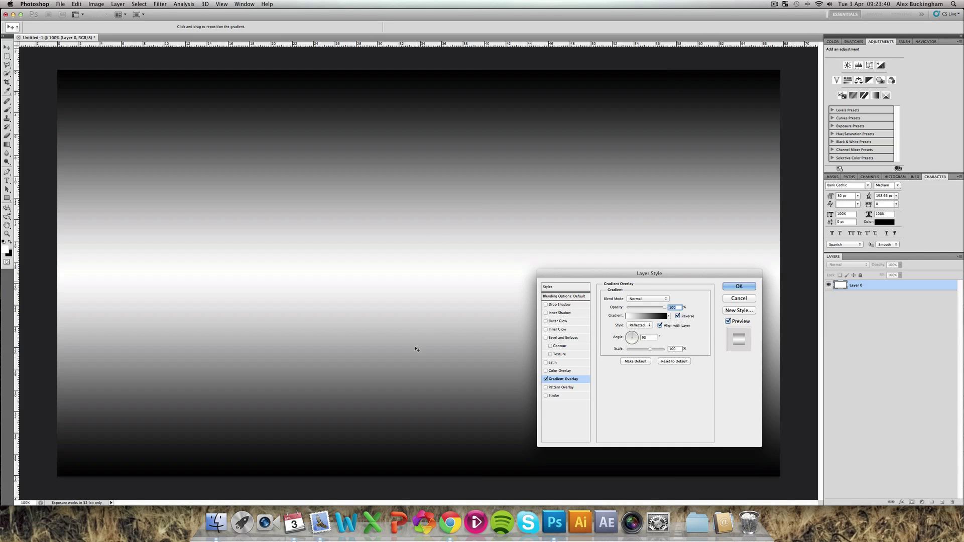
drag(649, 350, 655, 350)
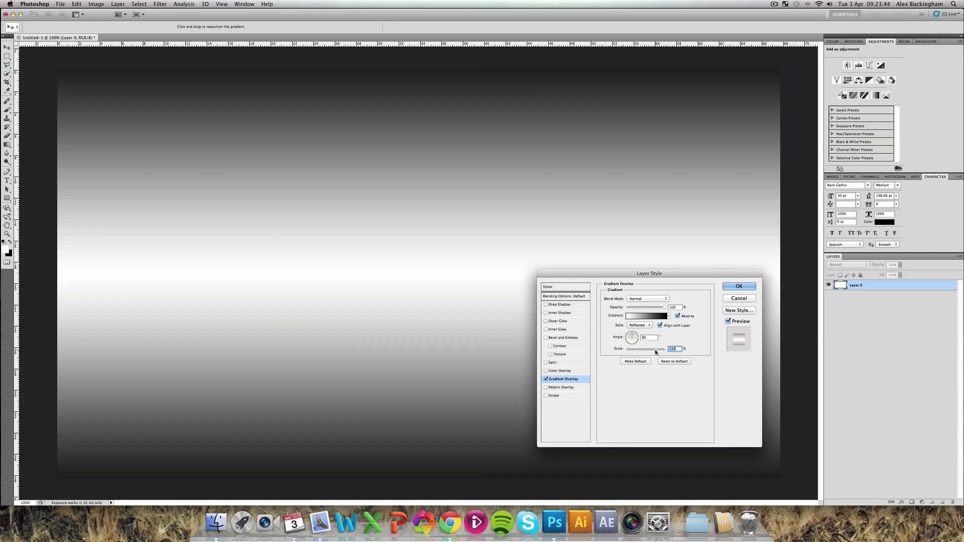
Step: Add a black colour overlay at 90% opacity and apply the layer effects
click(570, 372)
click(677, 299)
click(791, 395)
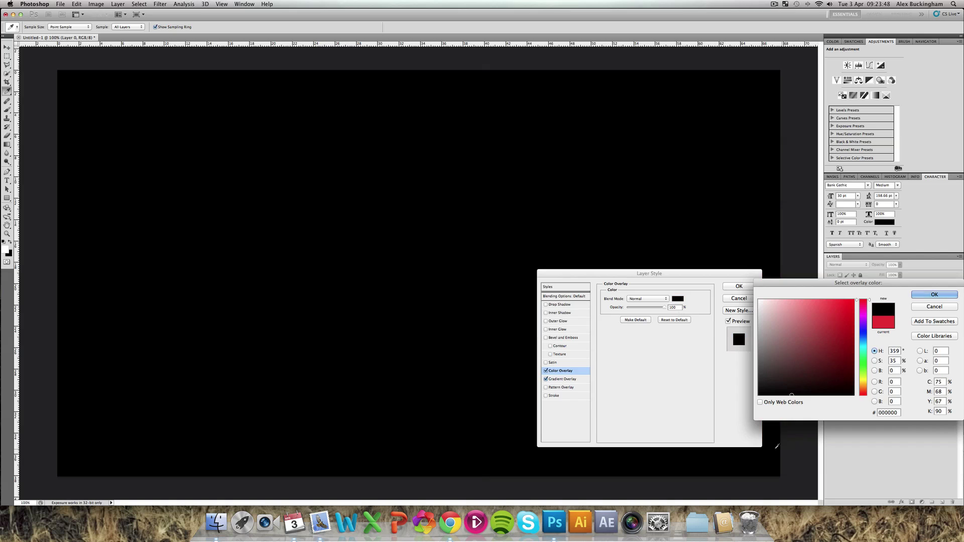
click(933, 296)
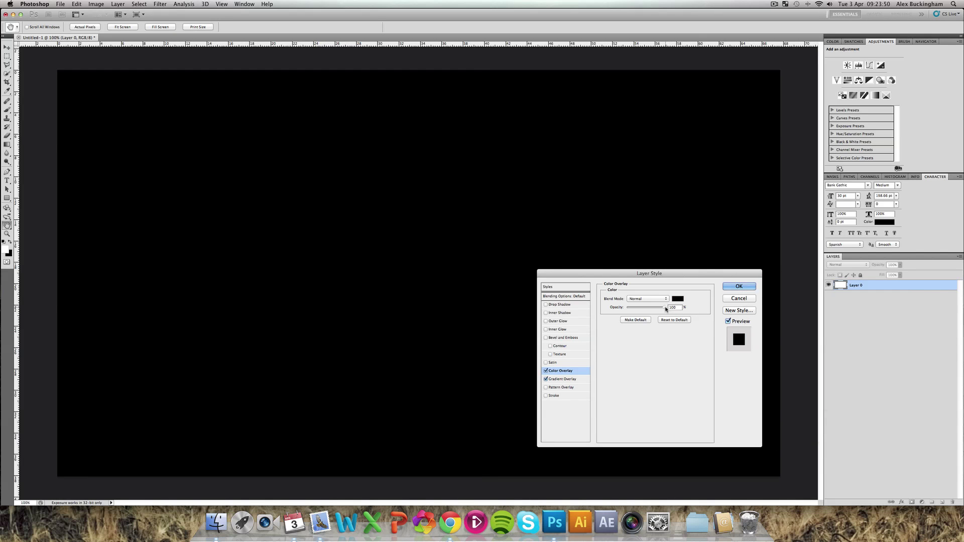
drag(664, 308, 661, 310)
key(Up)
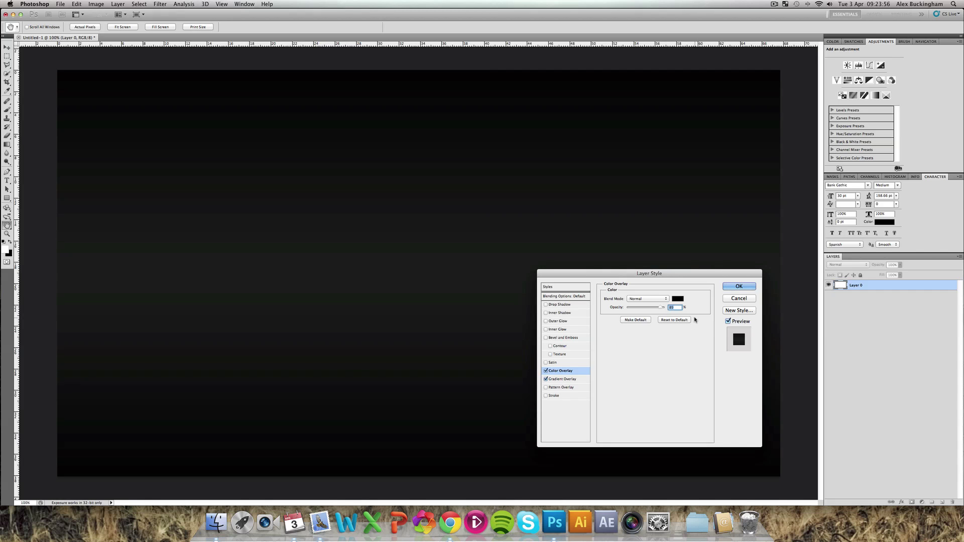
key(Return)
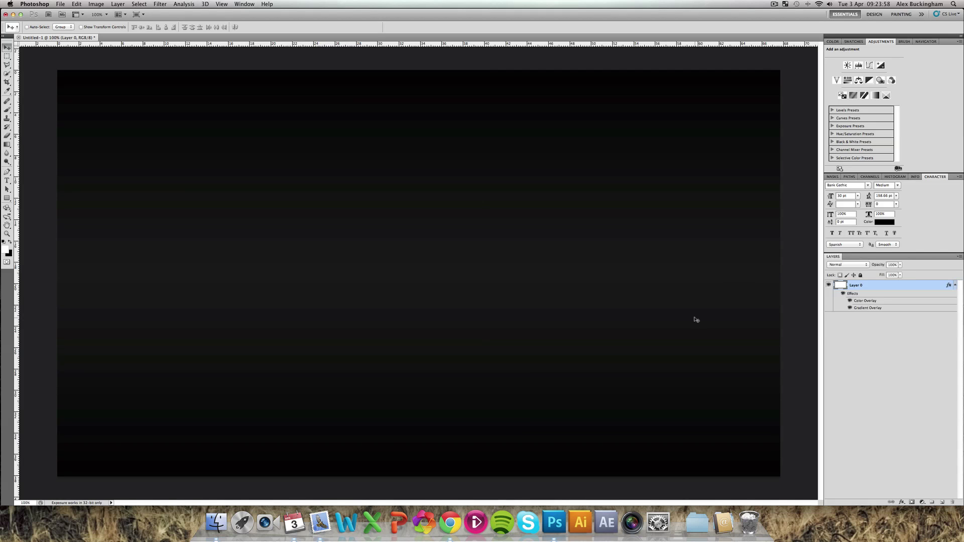
Step: Type BATTLEFIELD near the canvas centre in the BigNoodleTitling font
click(954, 284)
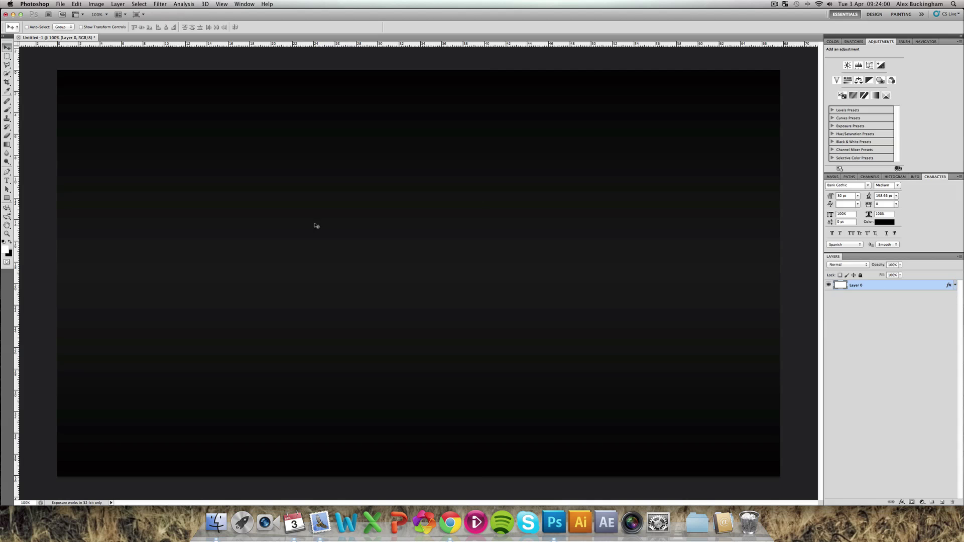
click(6, 181)
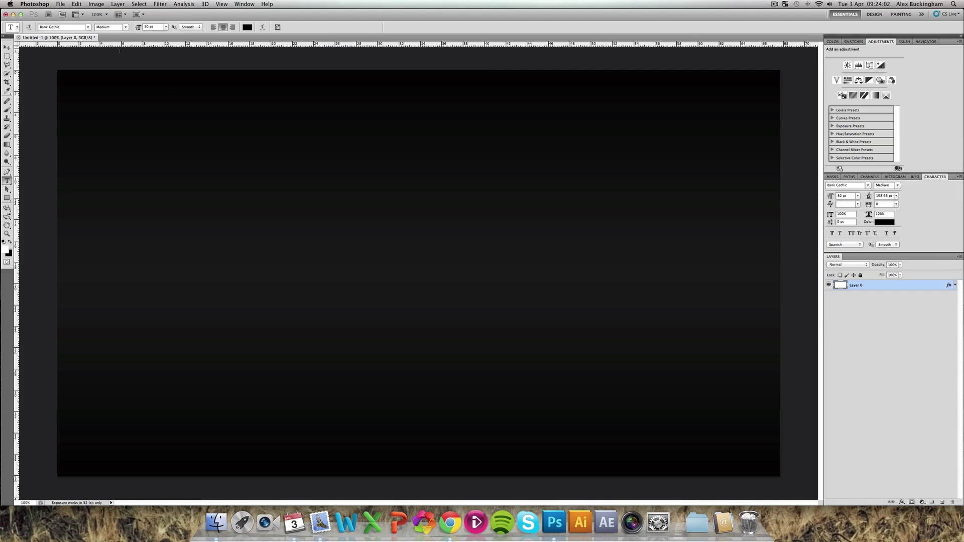
click(88, 29)
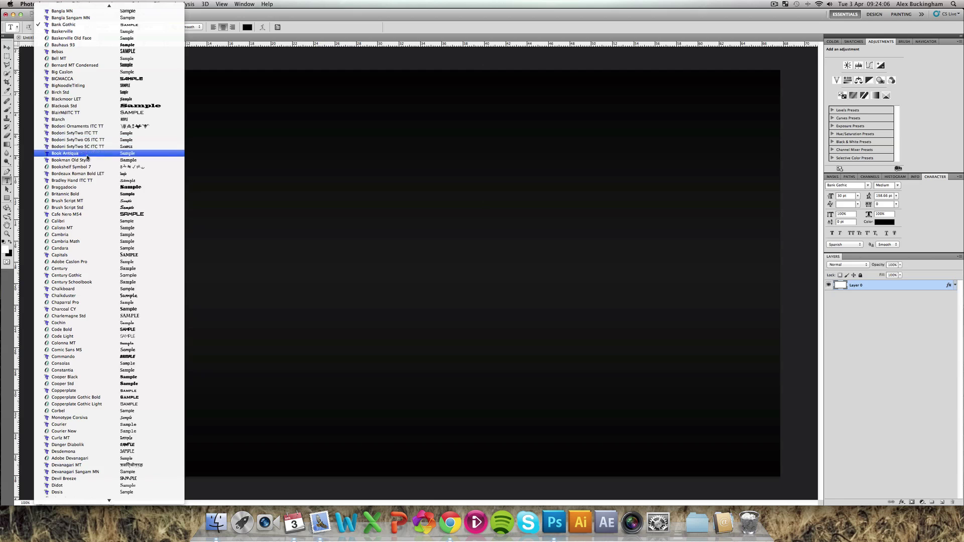
scroll(88, 151, up, 2)
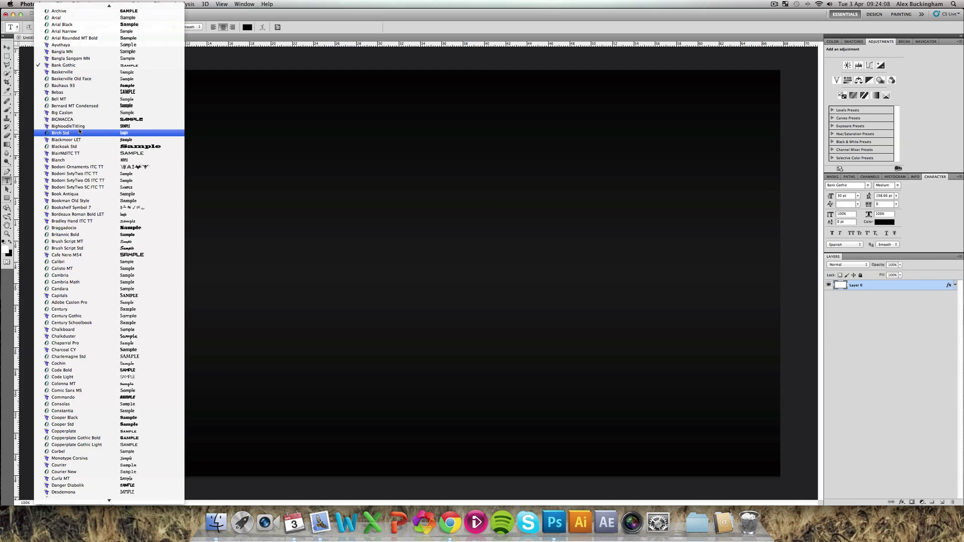
click(81, 126)
click(353, 260)
text(BAT)
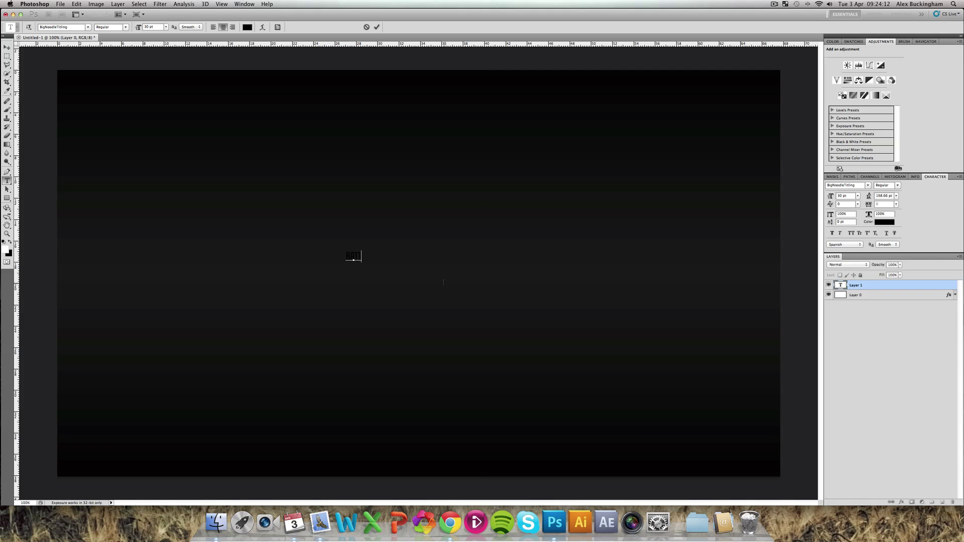
text(TLEFIELD)
Step: Set the BATTLEFIELD text to 303 pt and white (#ffffff)
key(ctrl+a)
click(146, 27)
text(303)
key(Return)
click(247, 27)
mouse_move(793, 386)
mouse_down()
mouse_move(667, 286)
mouse_move(631, 305)
mouse_up()
key(Return)
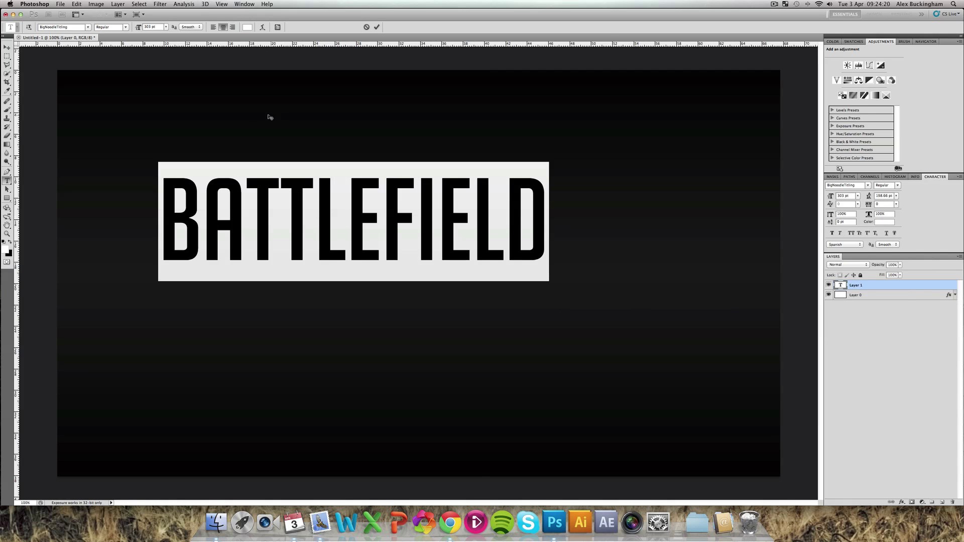
Step: Centre the BATTLEFIELD text on temporary middle guides, then clear the guides
click(8, 47)
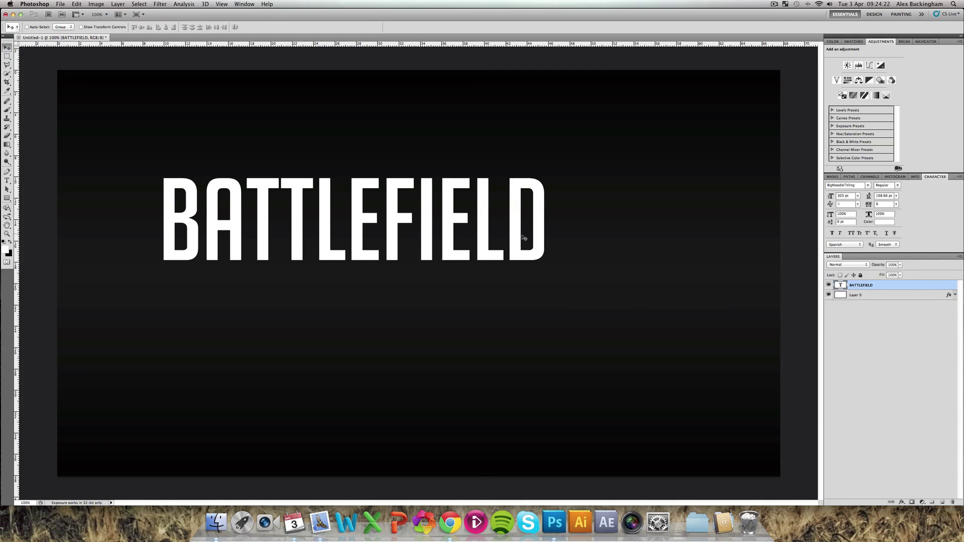
click(918, 295)
drag(552, 45, 558, 273)
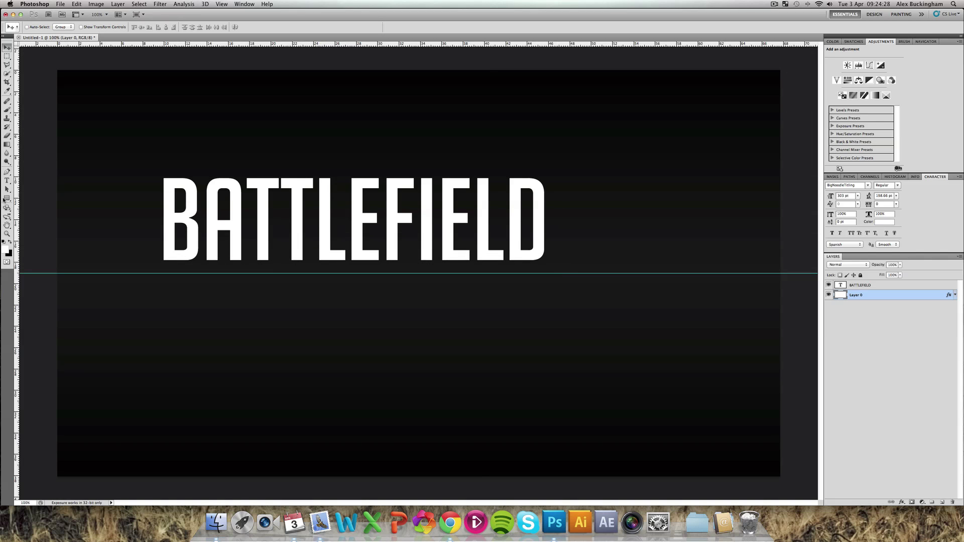
drag(15, 204, 419, 227)
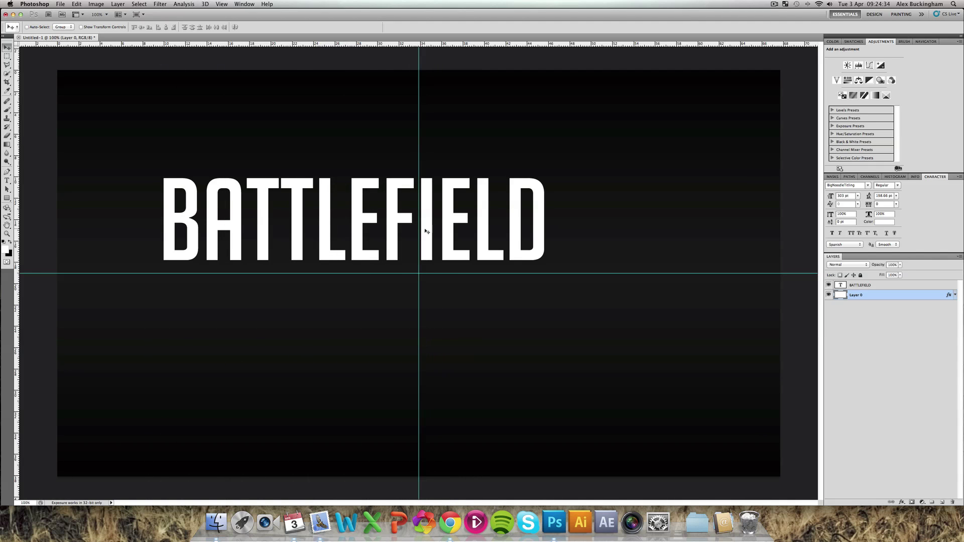
click(875, 284)
drag(490, 194, 551, 250)
click(222, 4)
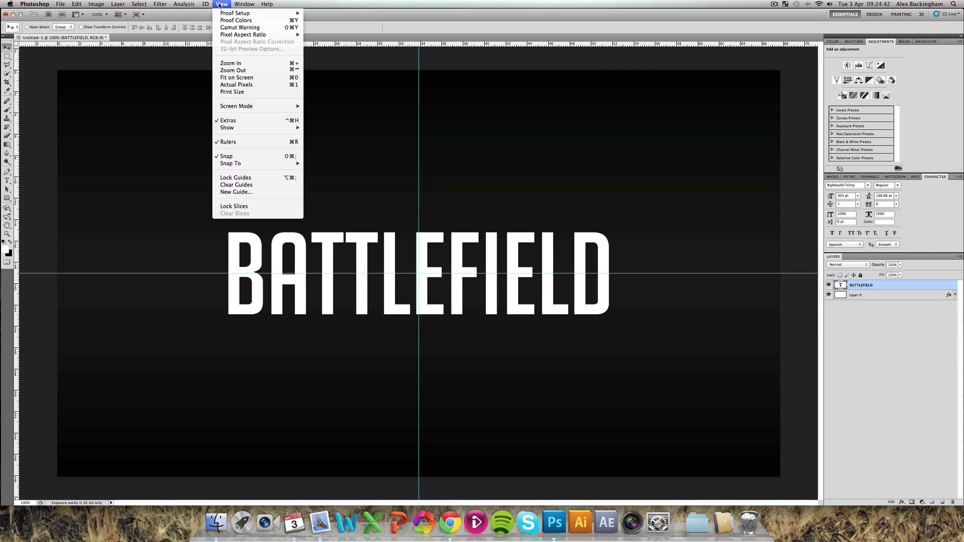
click(241, 187)
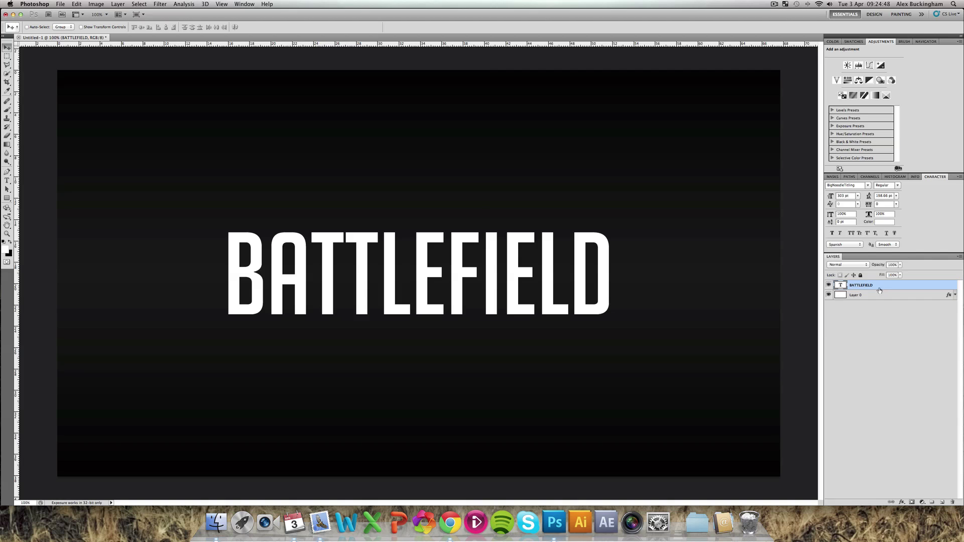
Step: Hide the gradient and colour overlay effects on Layer 0
click(955, 295)
click(843, 303)
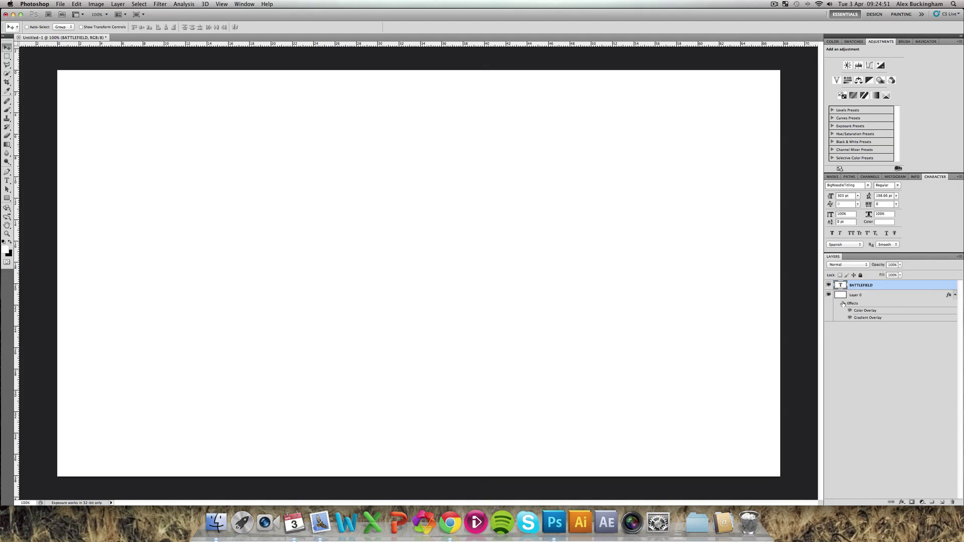
click(955, 295)
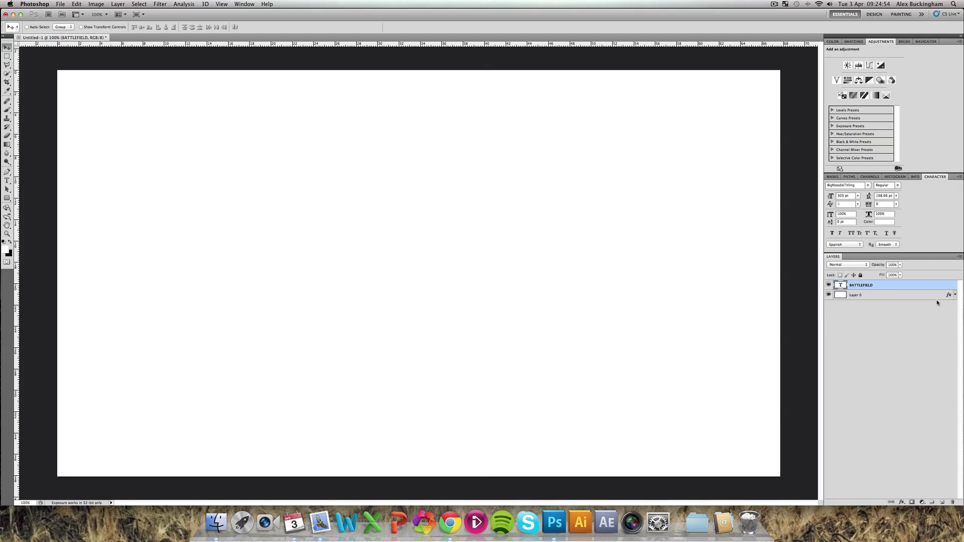
Step: Duplicate the BATTLEFIELD text below the original and give the copy a red colour overlay
key(super+j)
drag(891, 286, 892, 296)
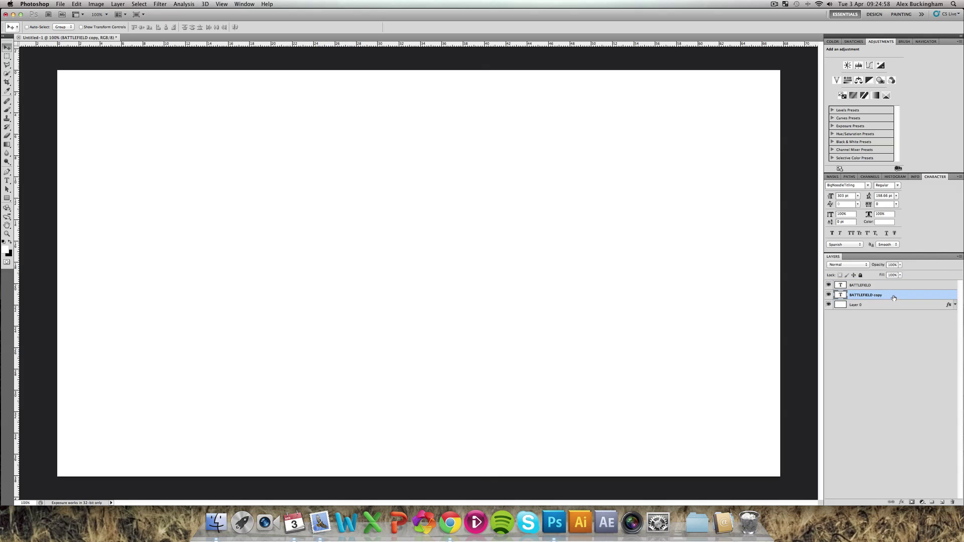
double_click(893, 298)
click(565, 371)
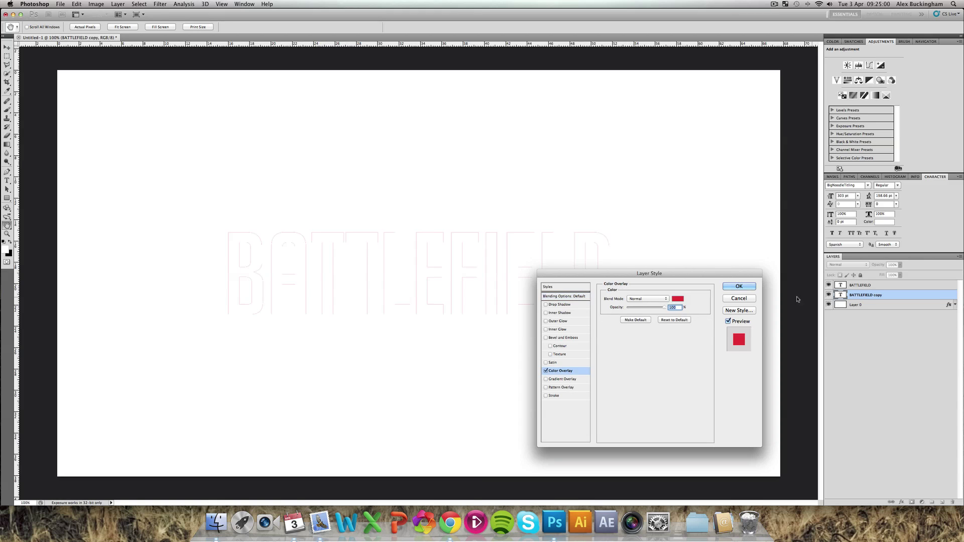
click(739, 286)
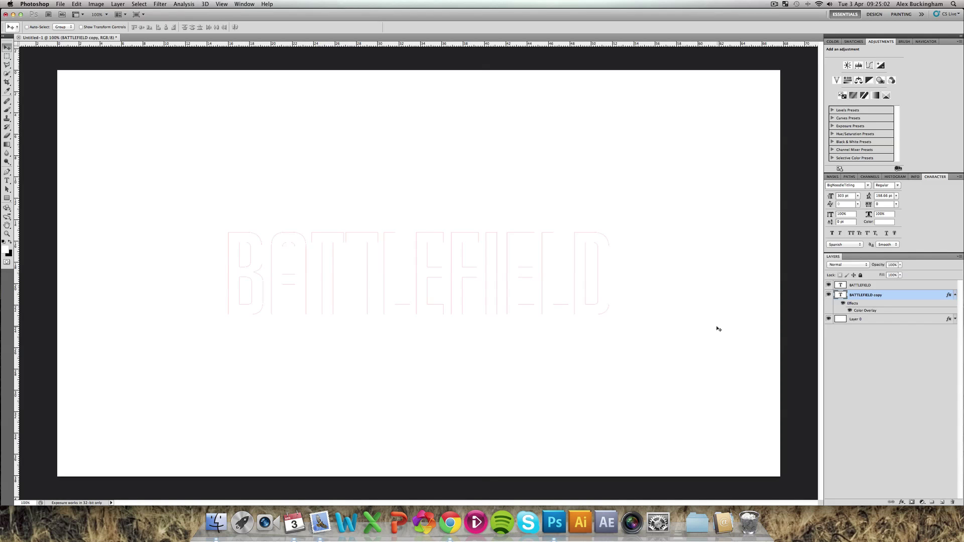
click(955, 295)
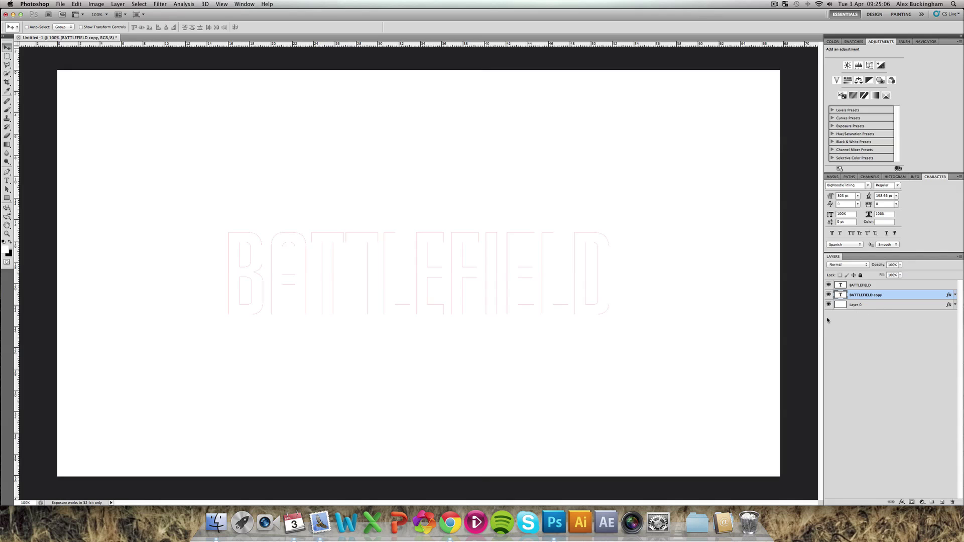
Step: Narrow the red copy slightly to 98.83% width and nudge it two pixels left
key(super+t)
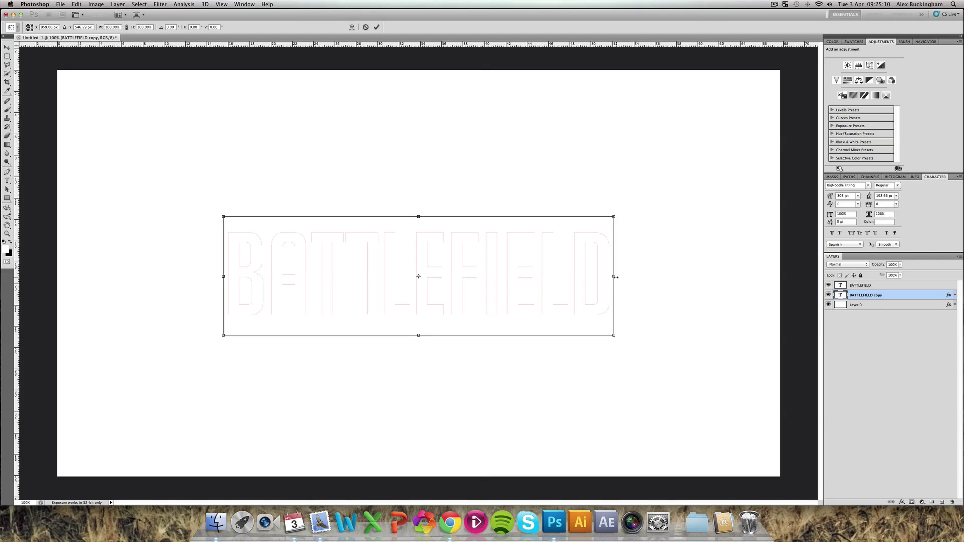
drag(614, 276, 610, 276)
key(Return)
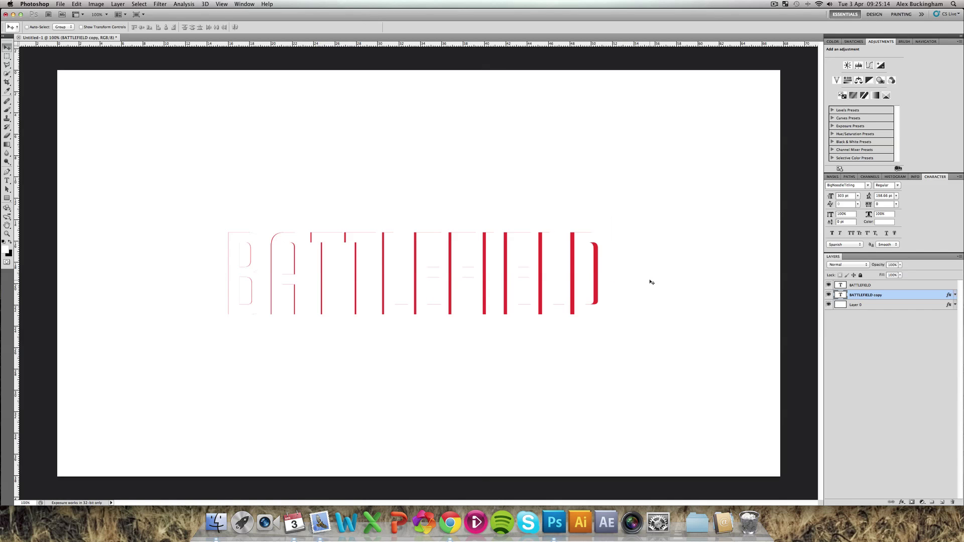
key(Left)
key(Left)
key(Left)
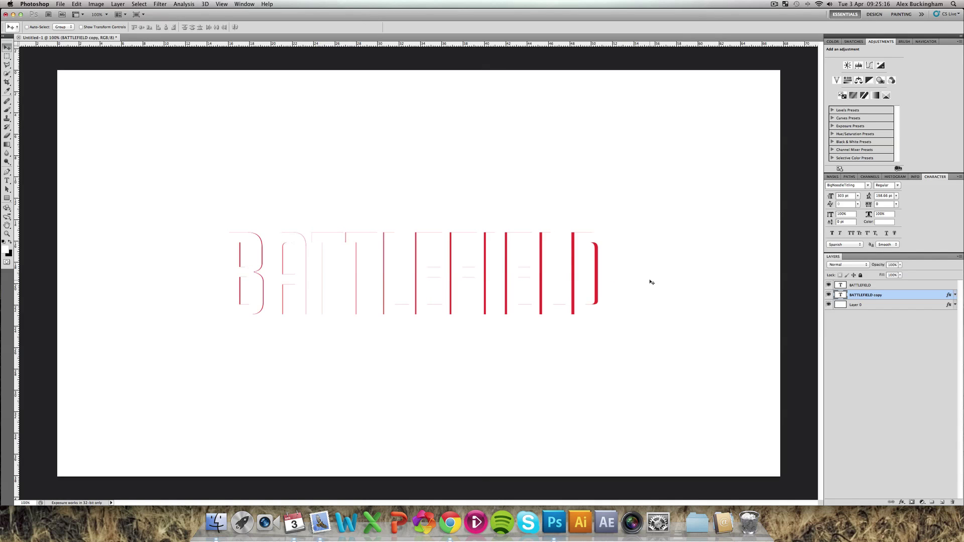
key(Left)
key(Left)
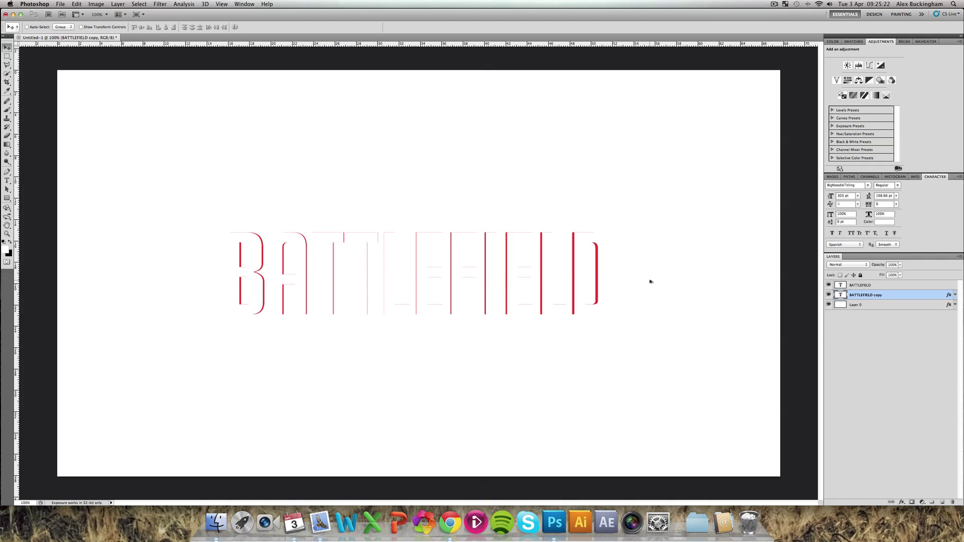
Step: Repeatedly duplicate and nudge the red copy left to stack copies up to copy 9
key(super+j)
key(Left)
key(super+j)
key(Left)
key(super+j)
key(Left)
key(super+j)
key(Left)
key(super+j)
key(Left)
key(super+j)
key(Left)
key(super+j)
key(Left)
key(super+j)
key(Left)
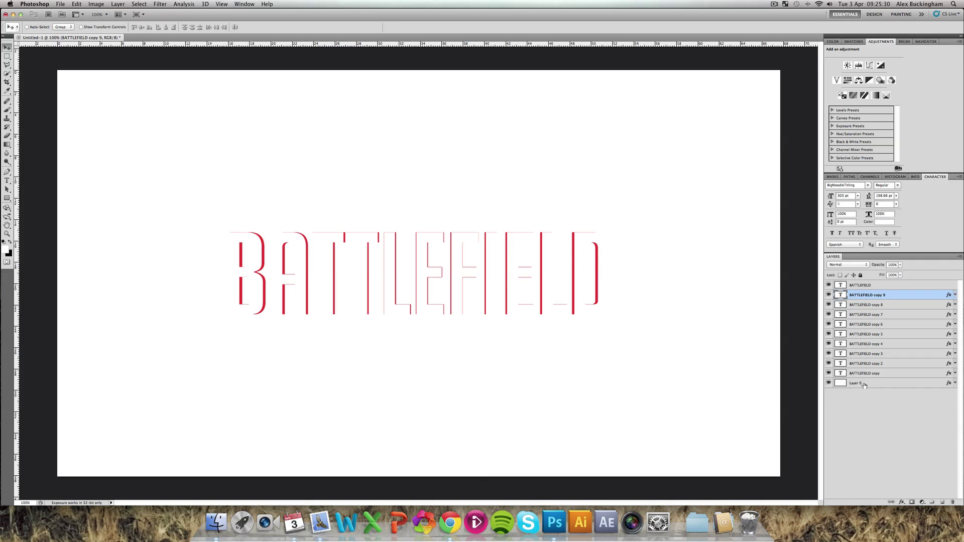
Step: Turn Layer 0's colour and gradient overlay effects back on
click(955, 384)
click(847, 392)
double_click(847, 391)
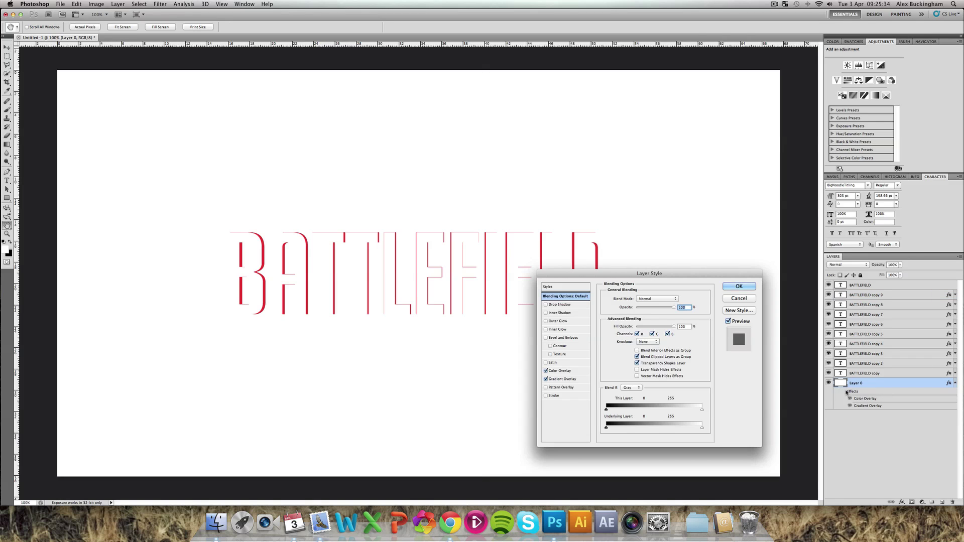
key(Escape)
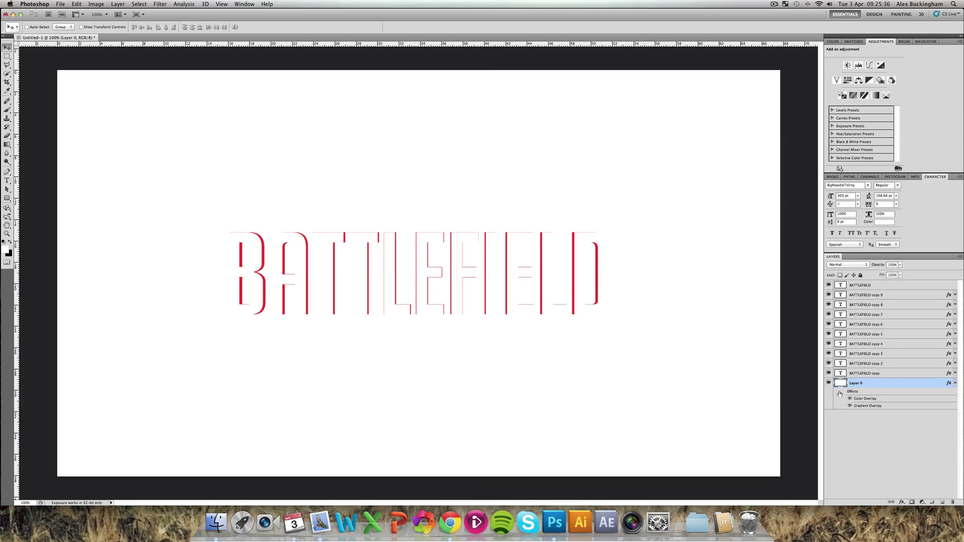
click(842, 392)
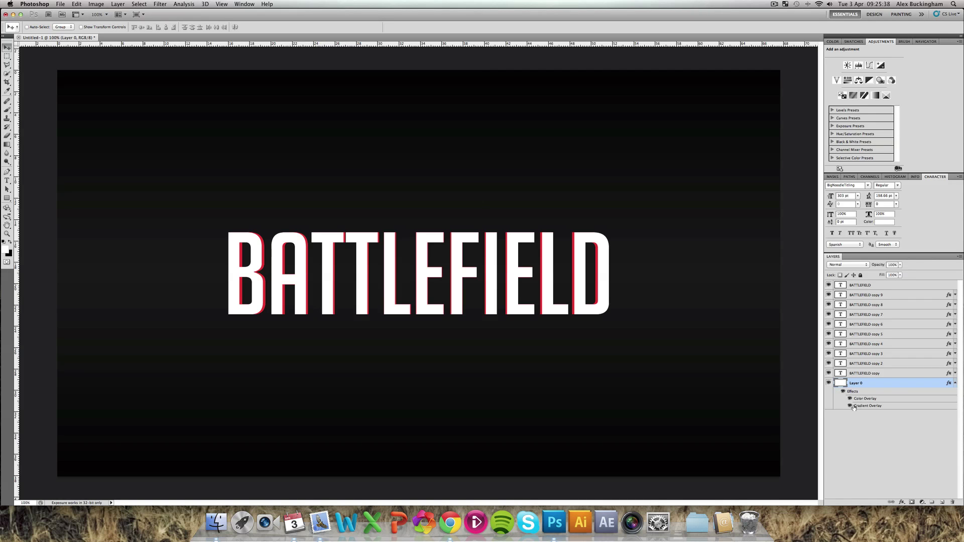
Step: Select BATTLEFIELD copy through copy 9 and merge them with Layer > Merge Layers
click(954, 384)
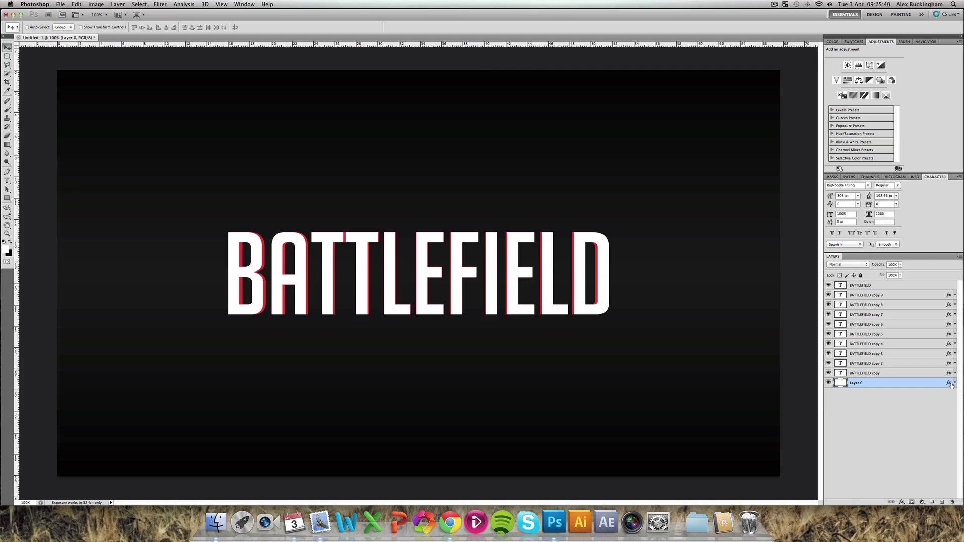
click(908, 374)
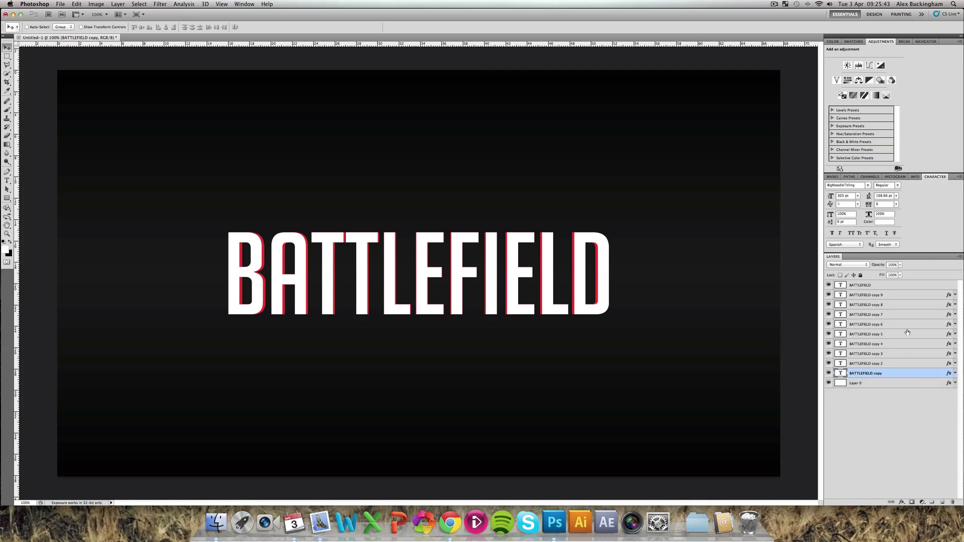
shift+click(897, 297)
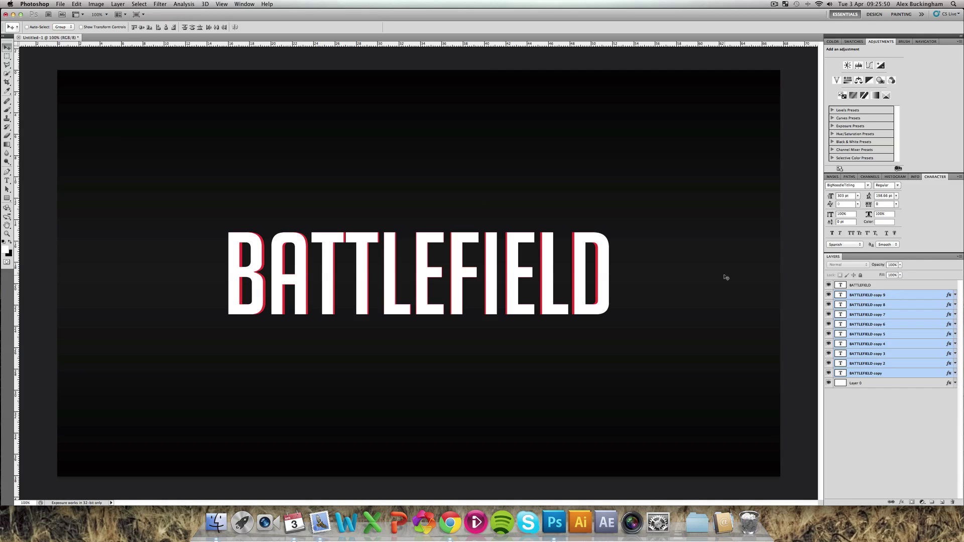
click(118, 4)
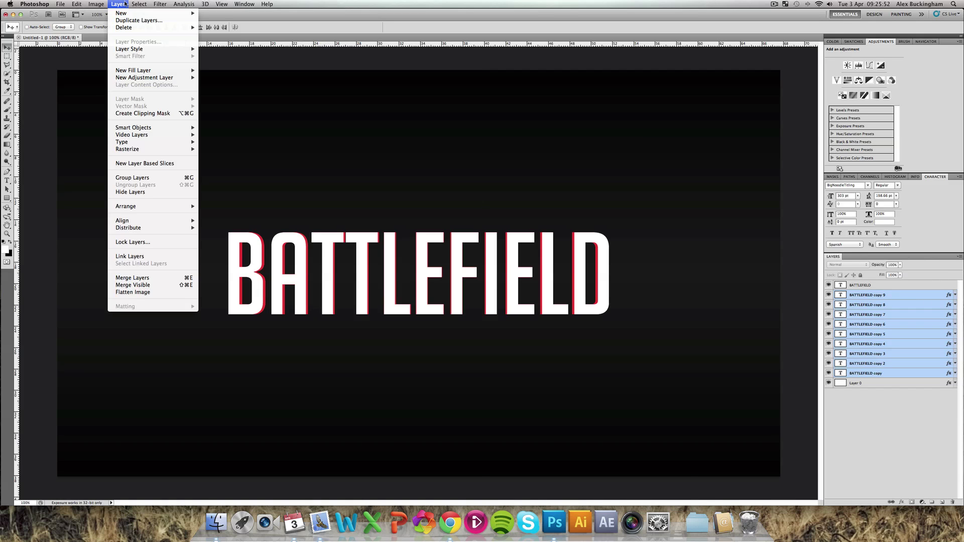
mouse_move(142, 153)
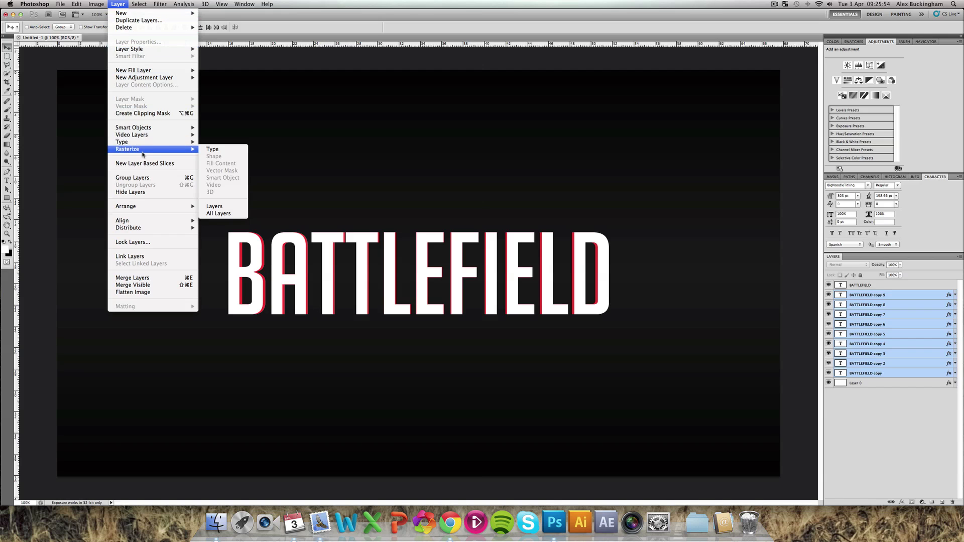
click(155, 280)
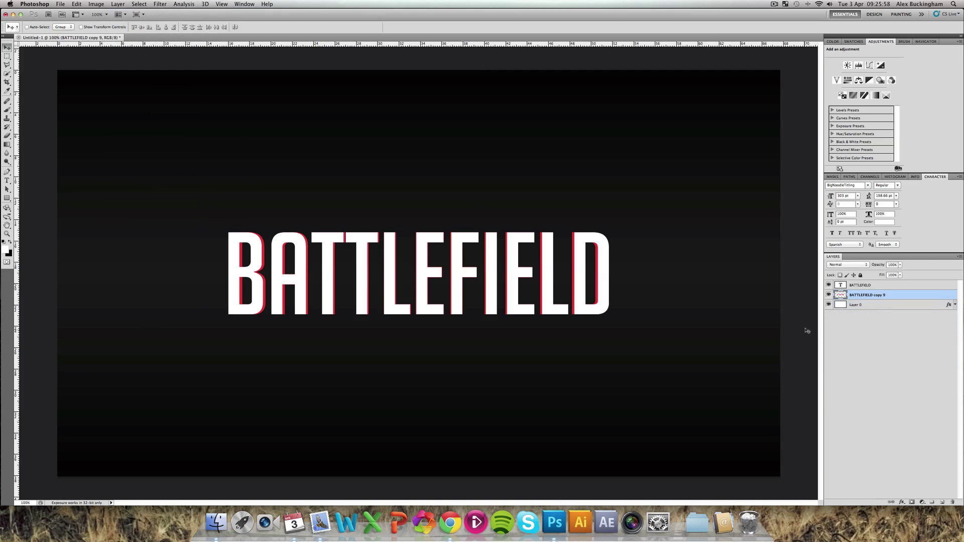
Step: Change BATTLEFIELD copy 9's colour overlay to black and add a drop shadow
click(829, 296)
click(829, 295)
double_click(891, 298)
click(568, 372)
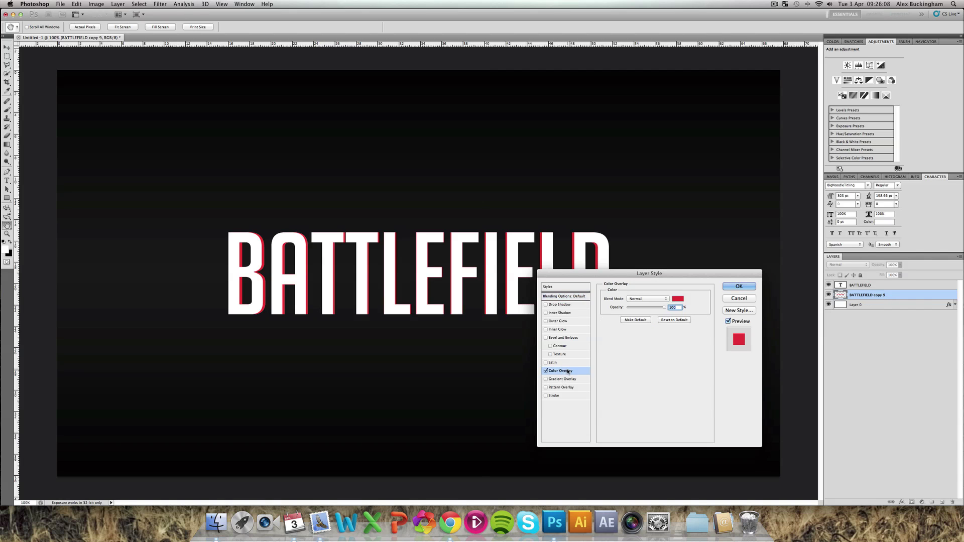
click(677, 299)
drag(774, 348, 794, 395)
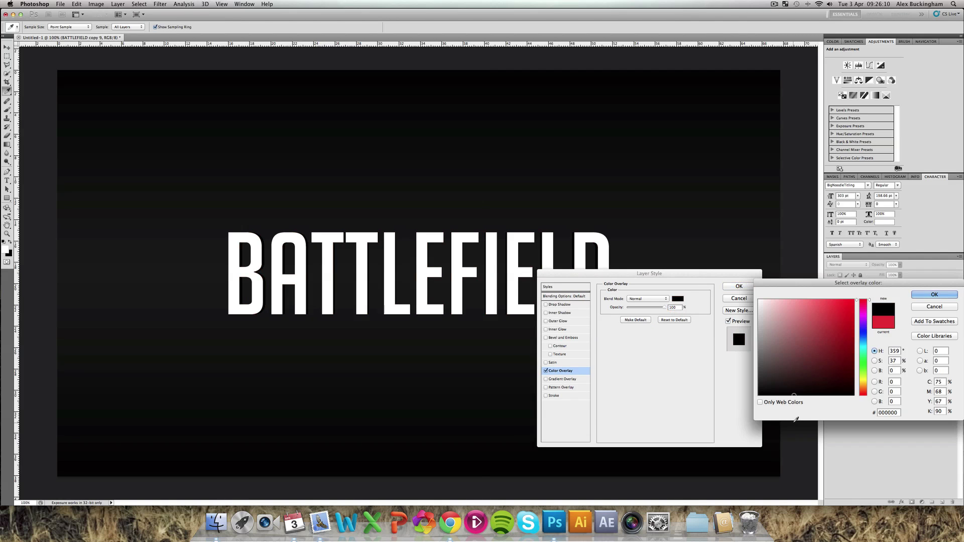
key(Return)
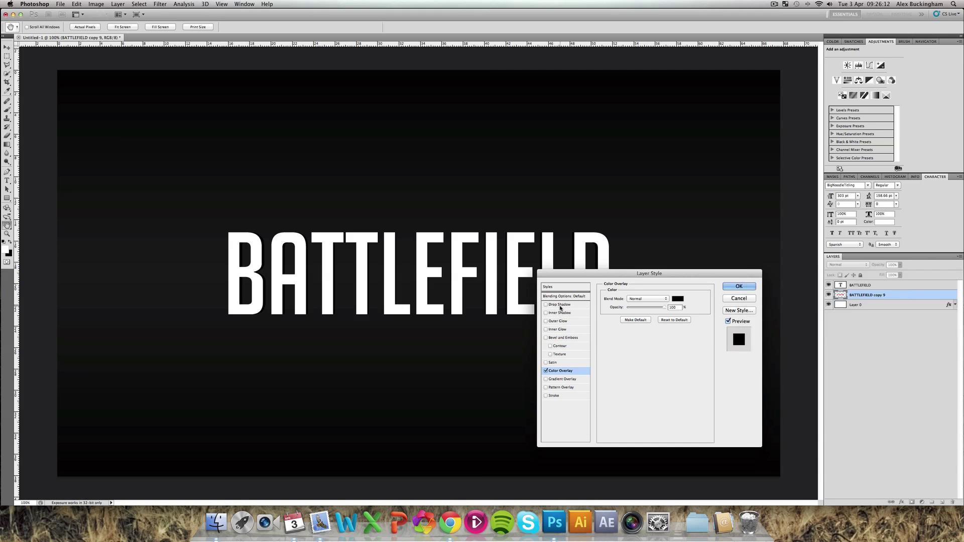
click(559, 305)
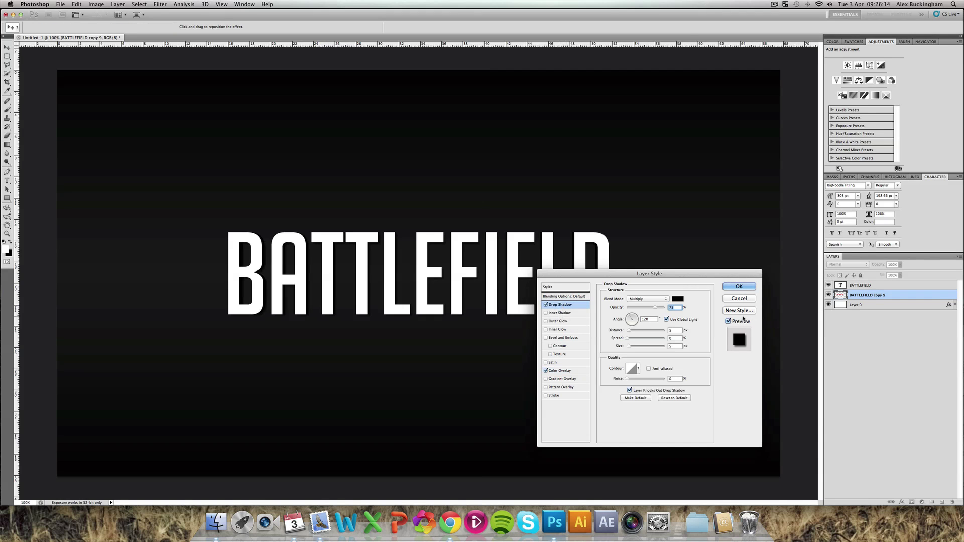
click(745, 287)
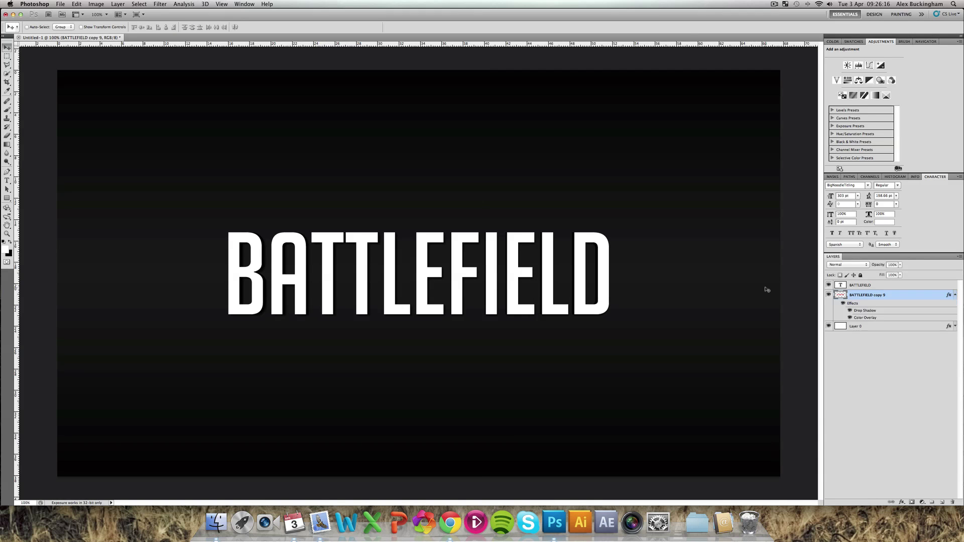
Step: Give the top BATTLEFIELD text a white outer glow with size 2 px
click(954, 296)
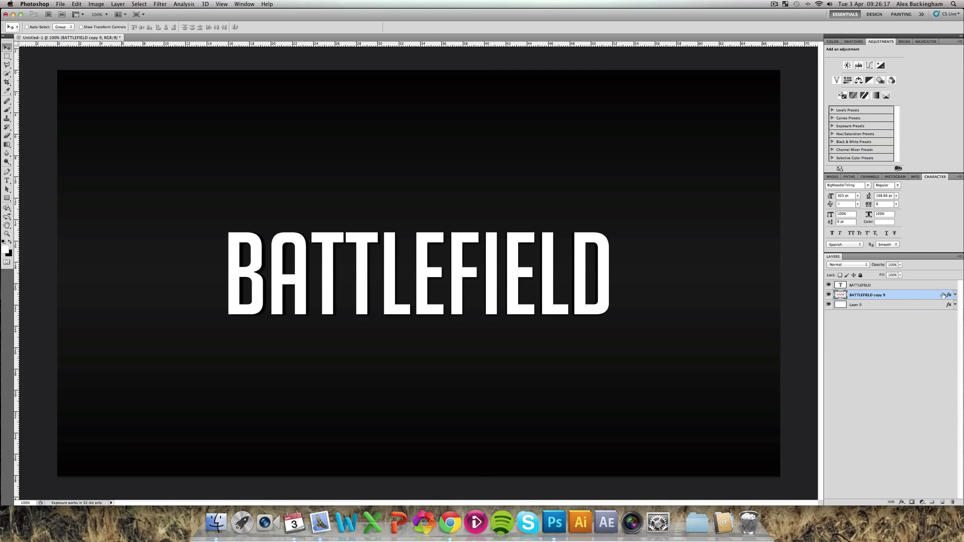
double_click(895, 285)
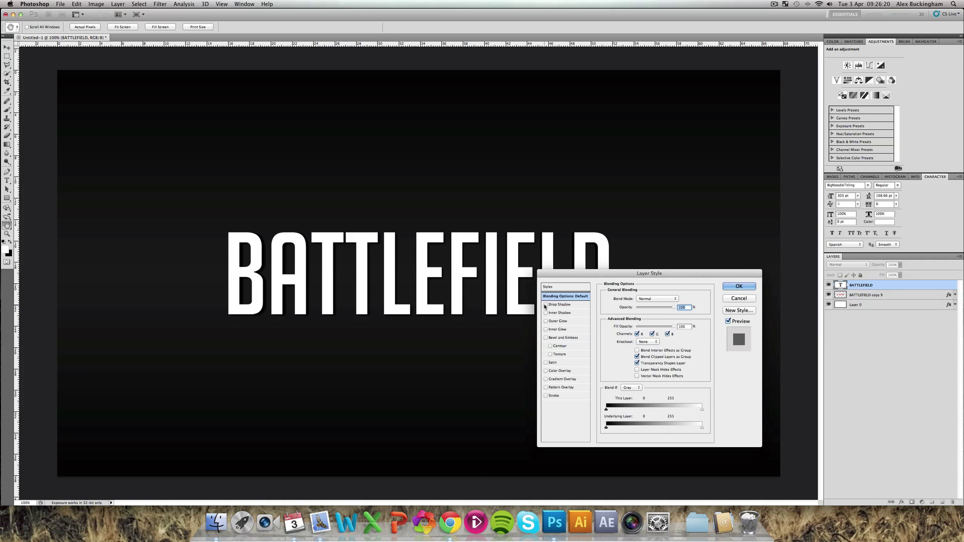
click(563, 322)
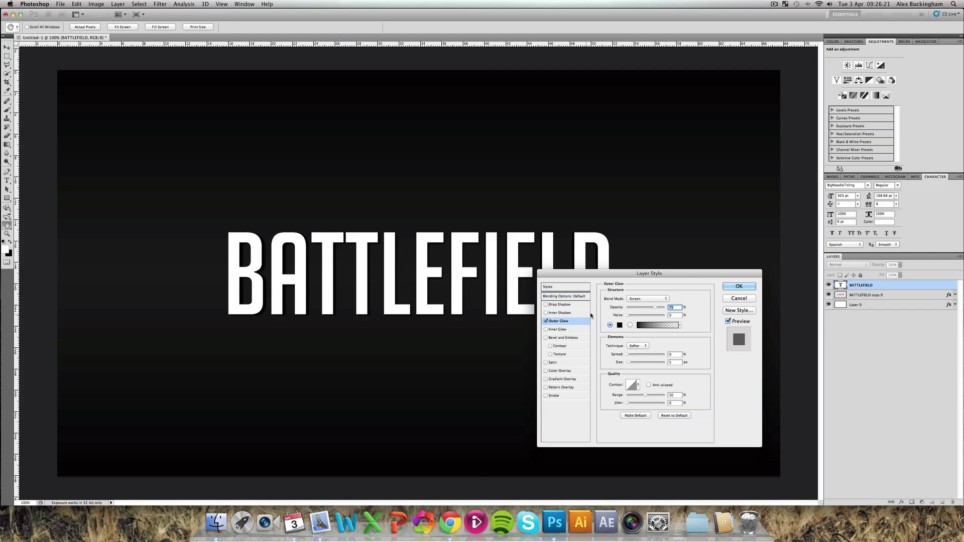
click(620, 325)
click(759, 300)
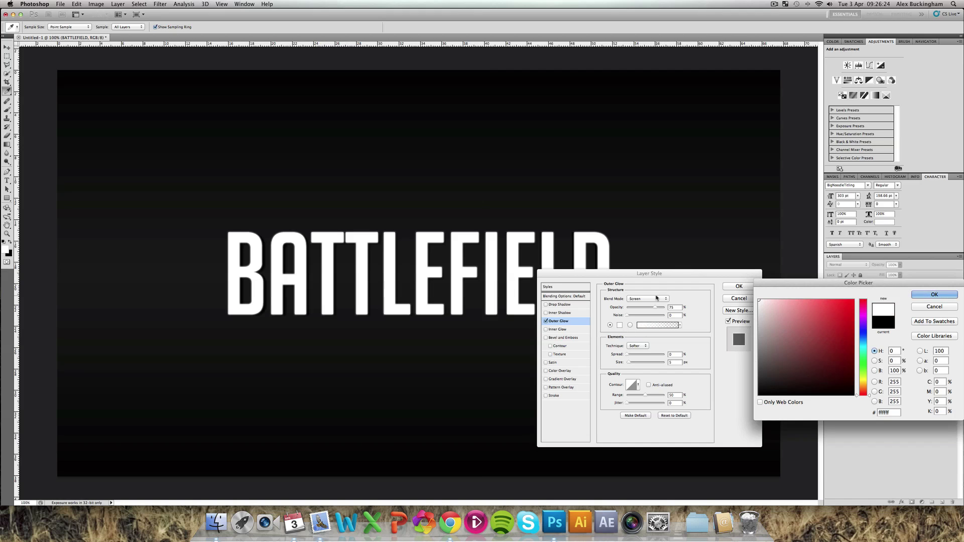
key(Return)
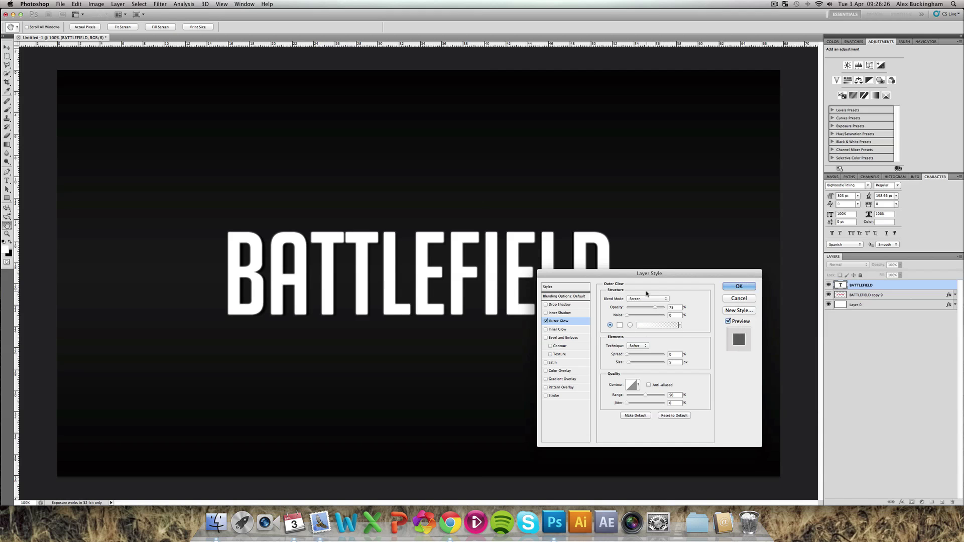
double_click(673, 362)
text(2)
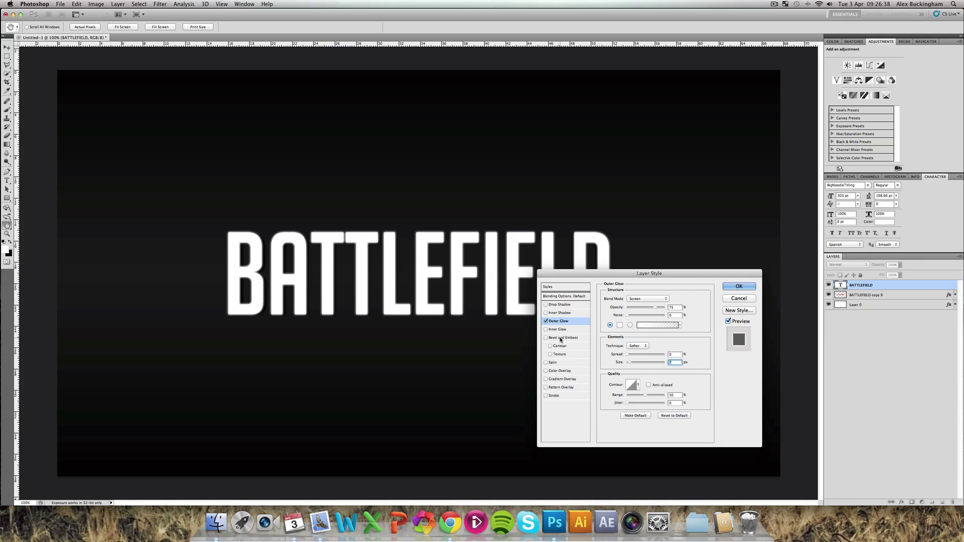
Step: Enable an inner glow at 87% opacity and 10 px size
click(557, 329)
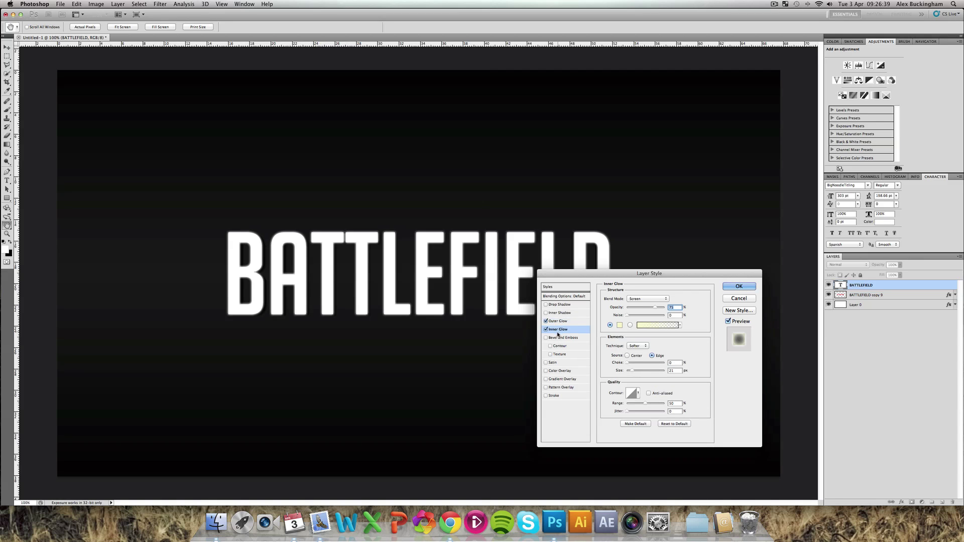
click(620, 325)
key(Return)
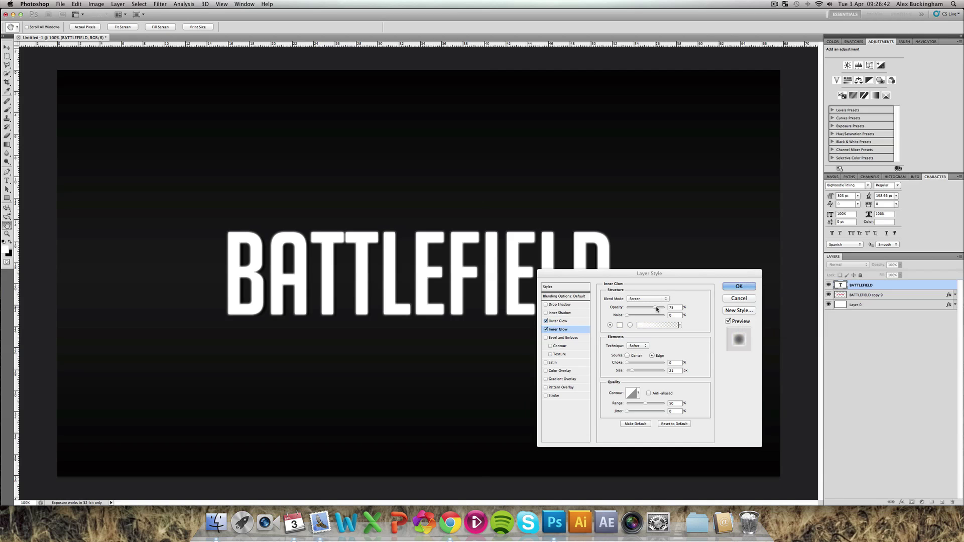
drag(654, 308, 660, 309)
drag(632, 371, 629, 371)
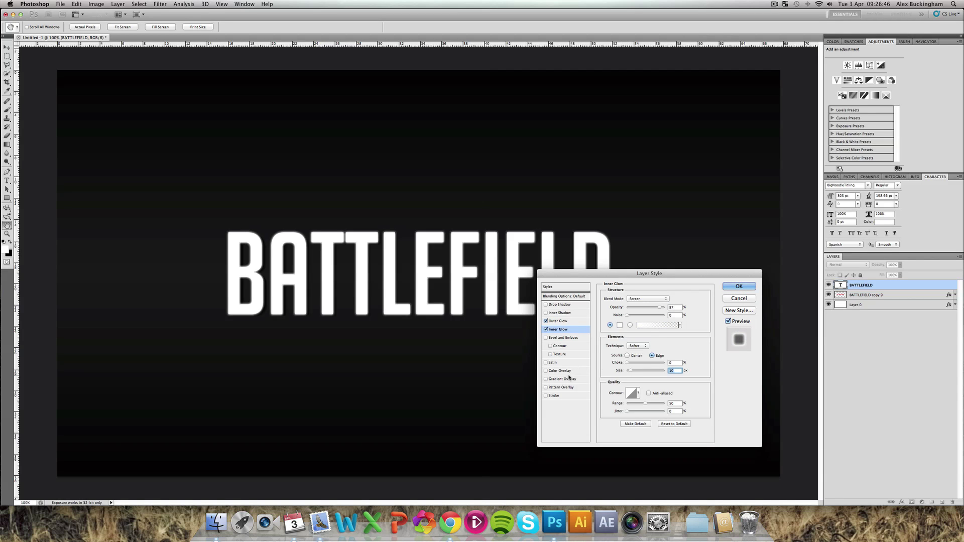
Step: Add a gradient overlay to BATTLEFIELD at 15% opacity
click(569, 380)
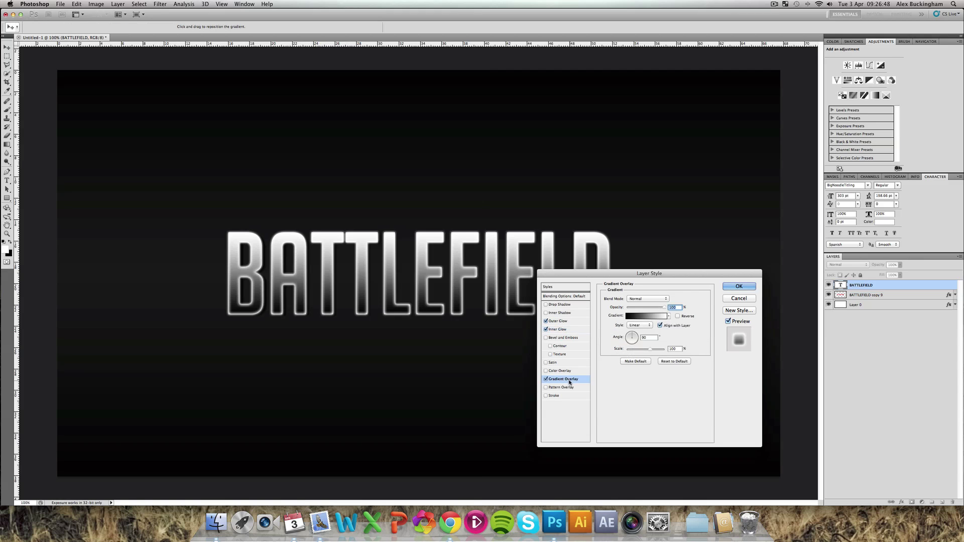
click(631, 308)
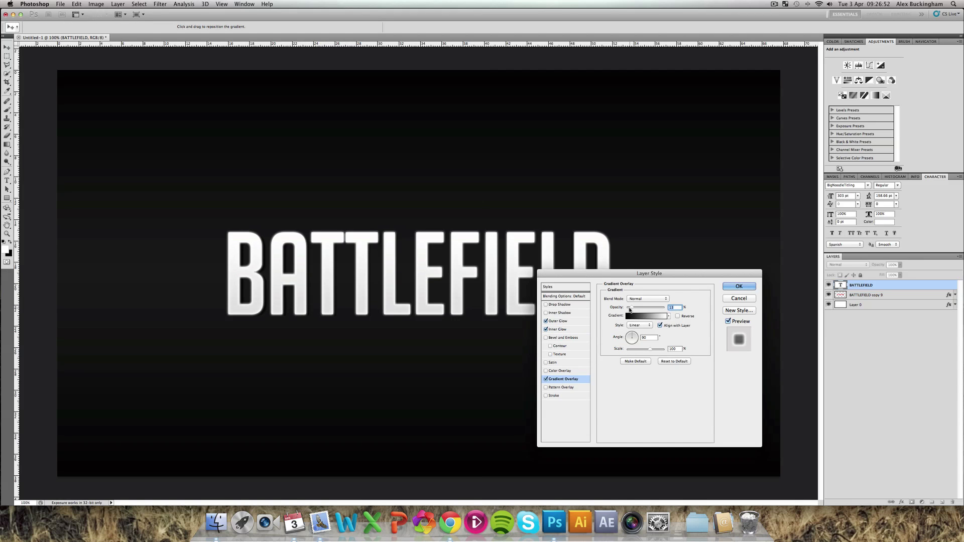
drag(631, 309, 632, 309)
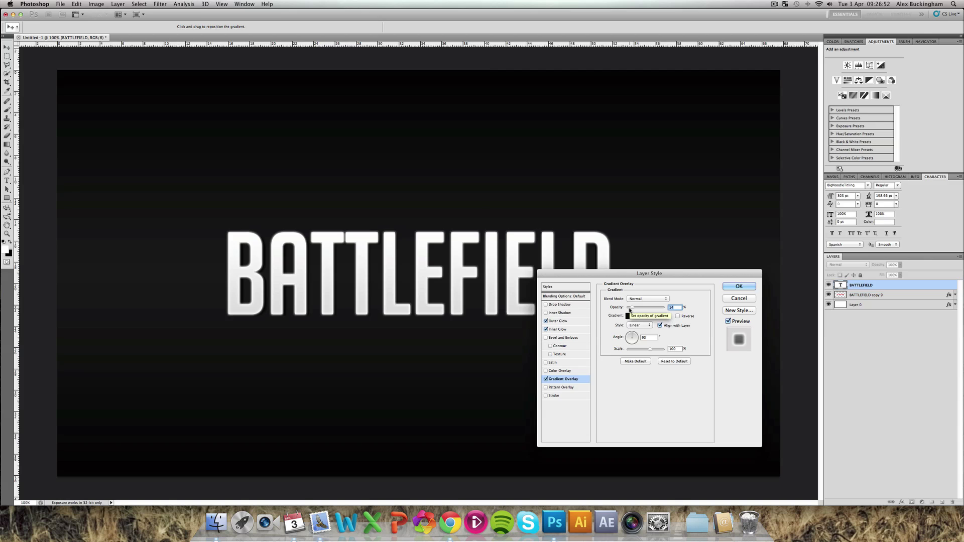
Step: Add a 1000% depth bevel with Normal 100% highlights and 0% shadow, then apply
click(570, 339)
drag(634, 317, 602, 335)
drag(637, 423, 625, 426)
click(667, 398)
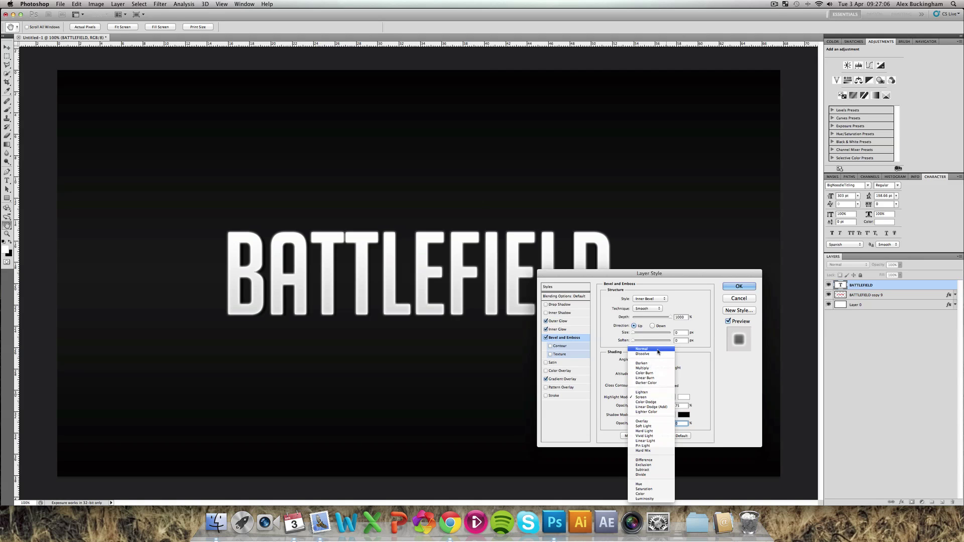
click(657, 349)
drag(664, 405, 691, 409)
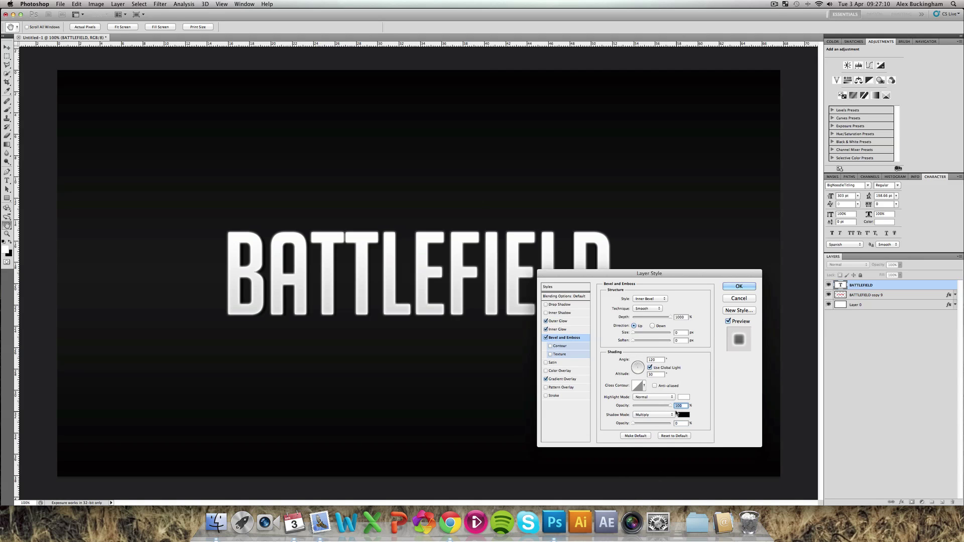
click(739, 287)
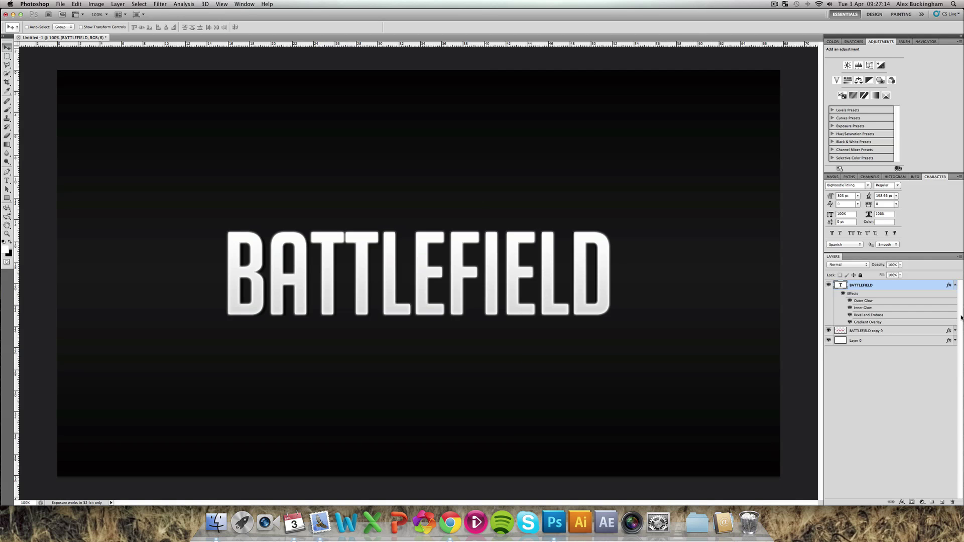
Step: Add a Gradient Map adjustment with the dark-to-cyan preset and open its gradient for editing
click(955, 285)
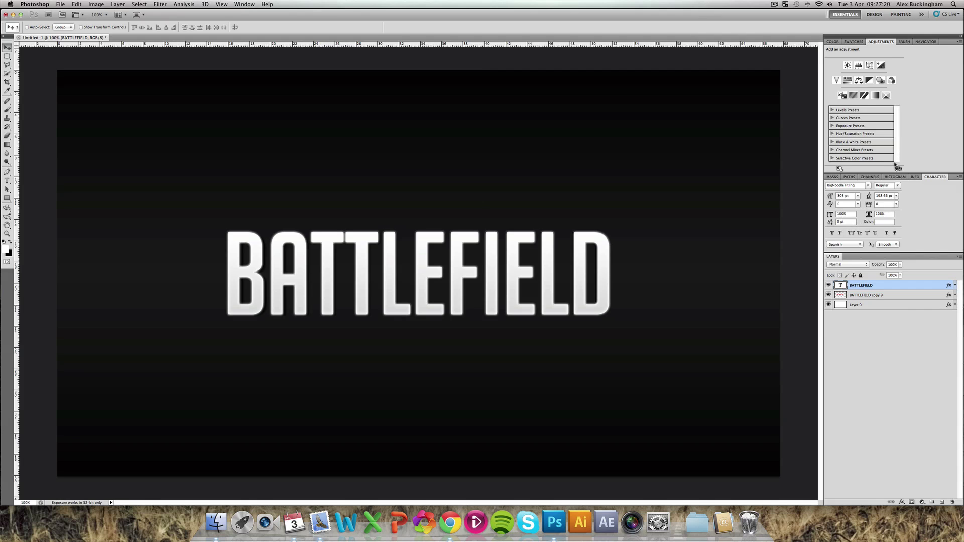
click(921, 503)
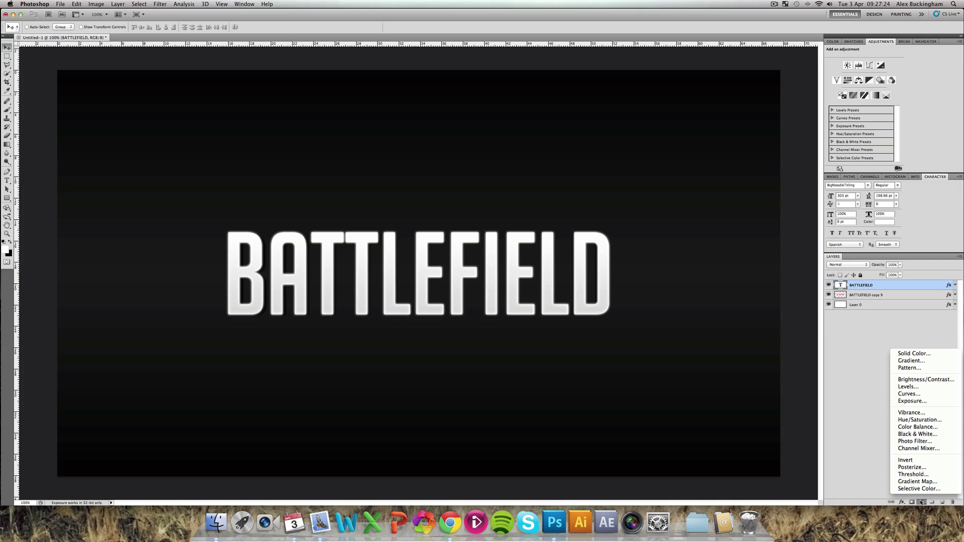
click(922, 484)
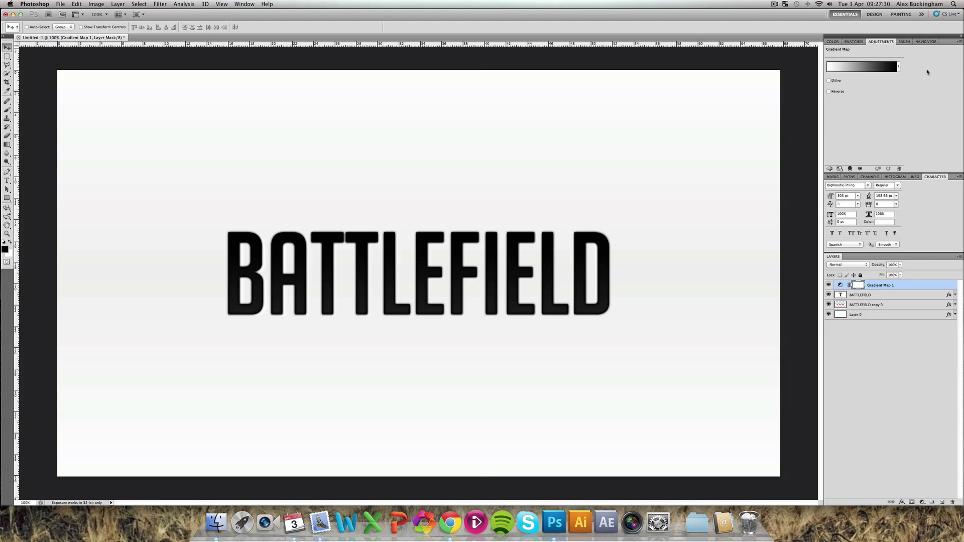
click(829, 91)
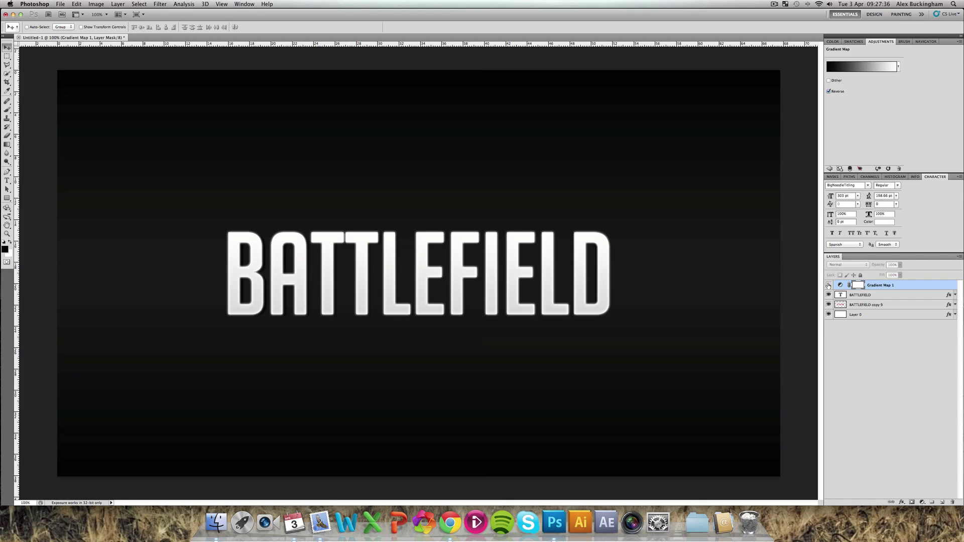
click(843, 91)
click(899, 67)
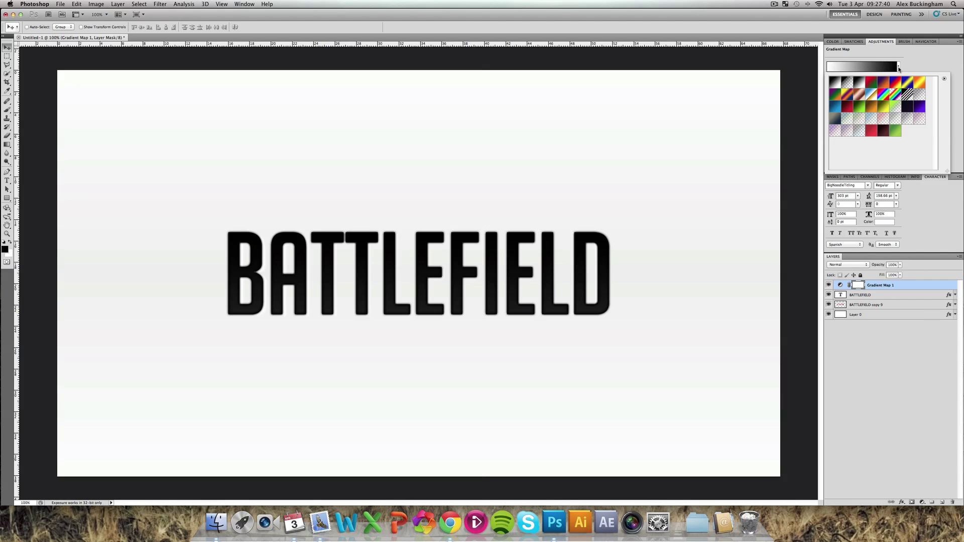
click(859, 130)
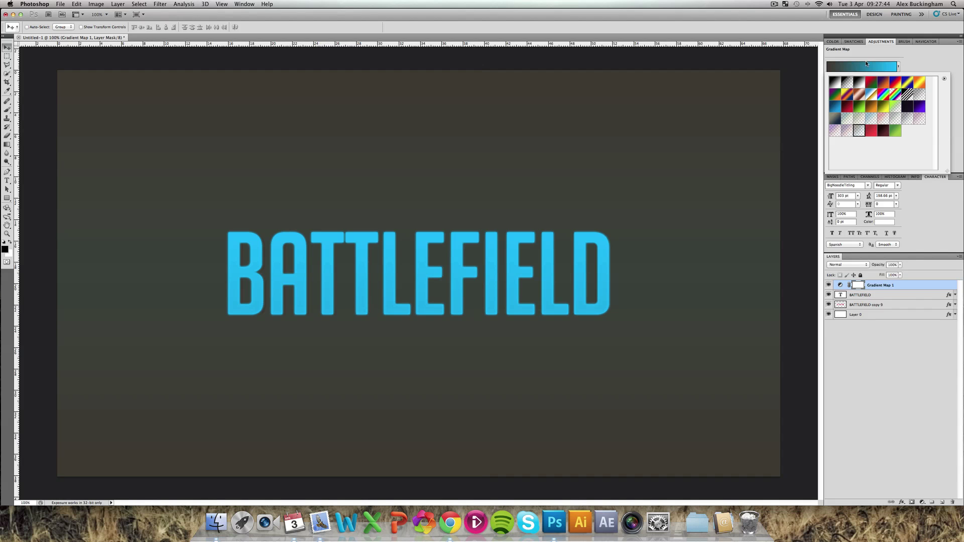
click(864, 63)
Step: Set the gradient's left stop to dark grey-brown #403931
click(652, 387)
click(689, 419)
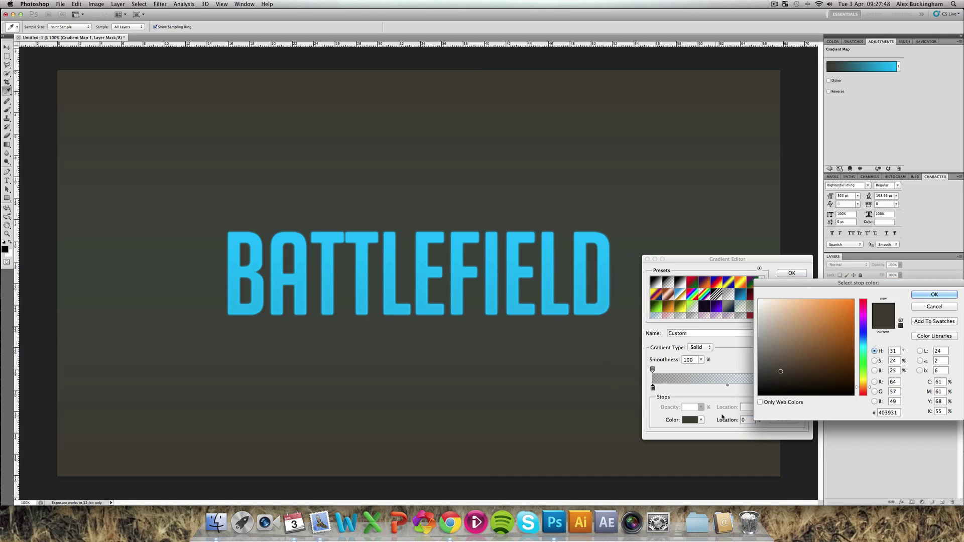
drag(803, 283, 515, 245)
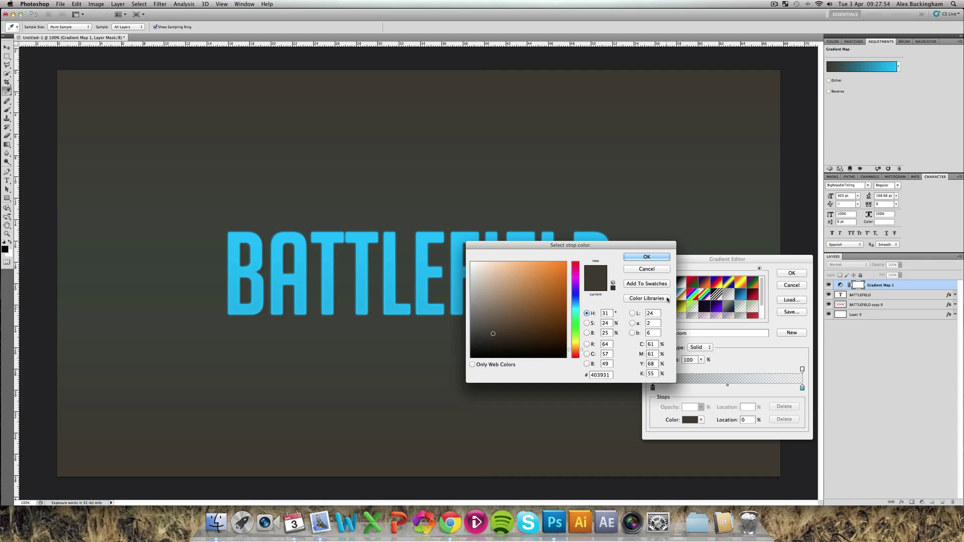
click(658, 257)
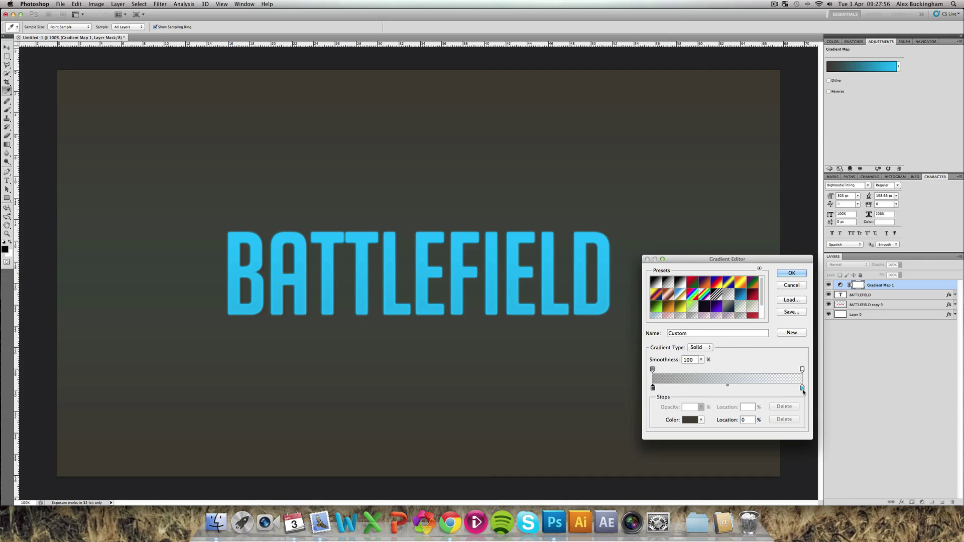
Step: Set the right stop to bright blue #00baff and apply the gradient
click(803, 387)
click(693, 420)
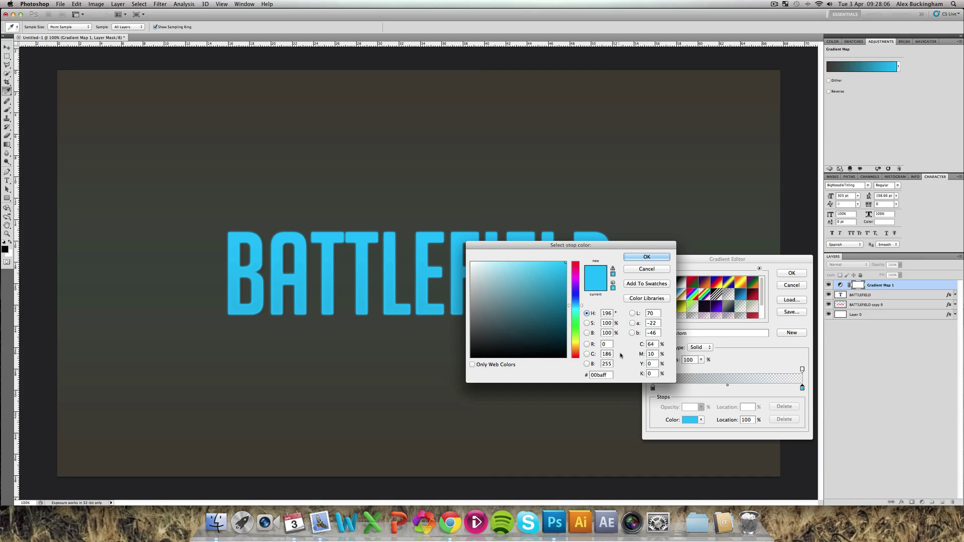
click(647, 257)
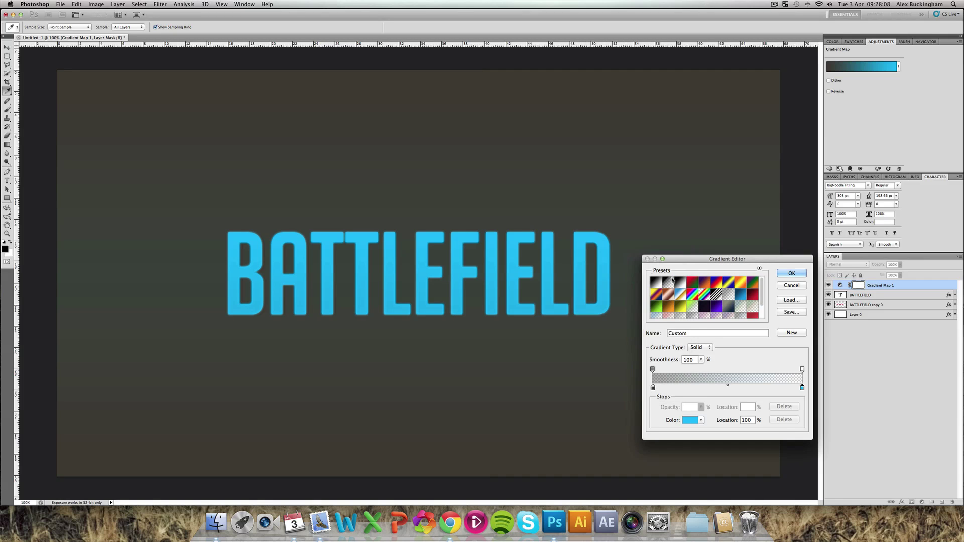
click(785, 274)
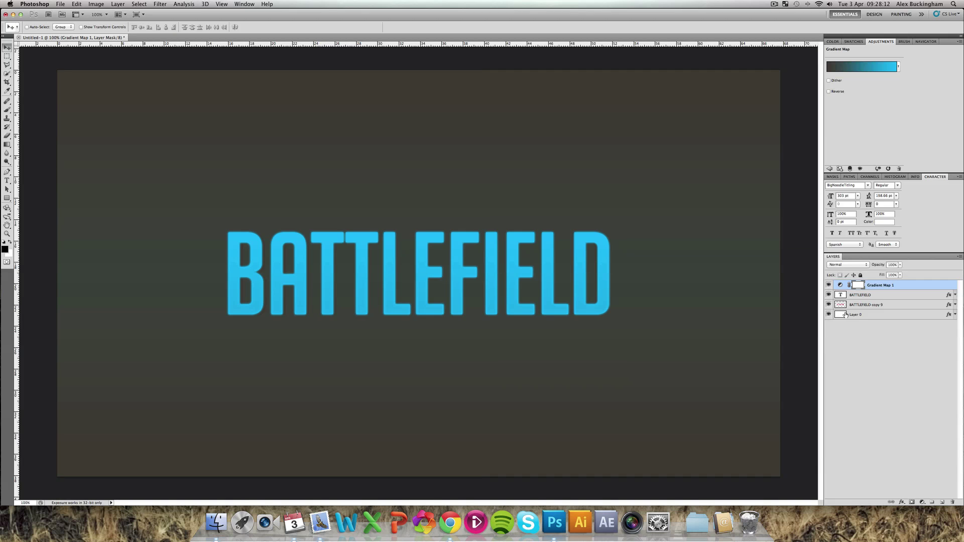
Step: Add a second Gradient Map adjustment layer using the teal preset
click(922, 503)
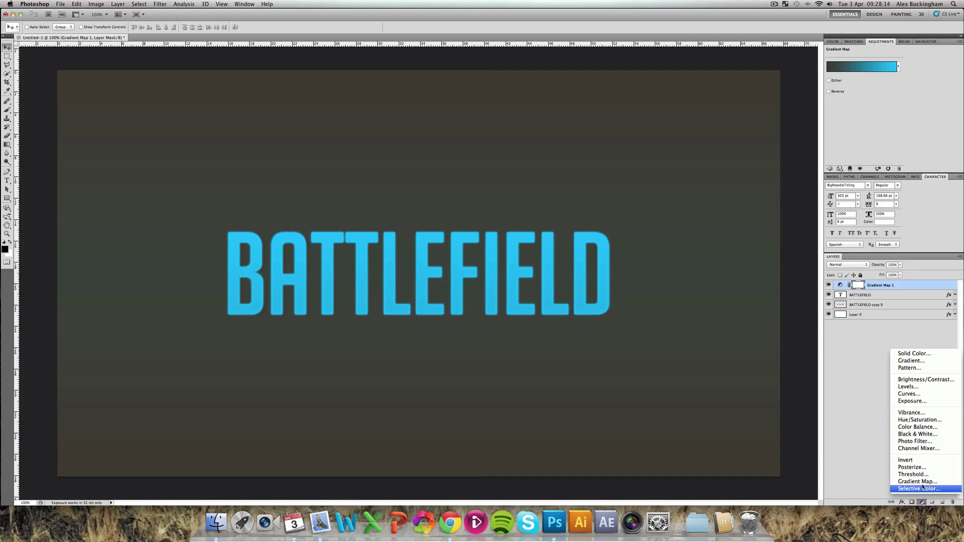
click(892, 274)
click(899, 67)
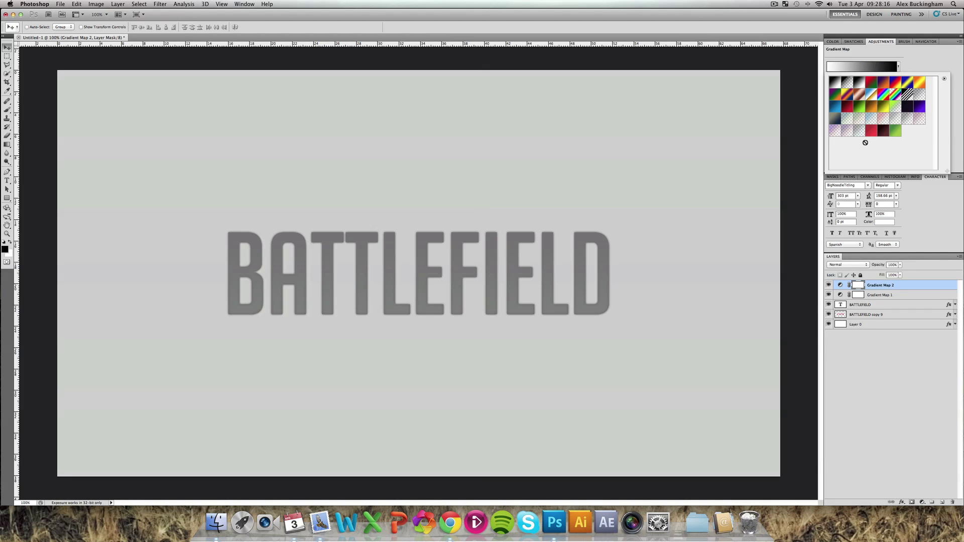
click(859, 131)
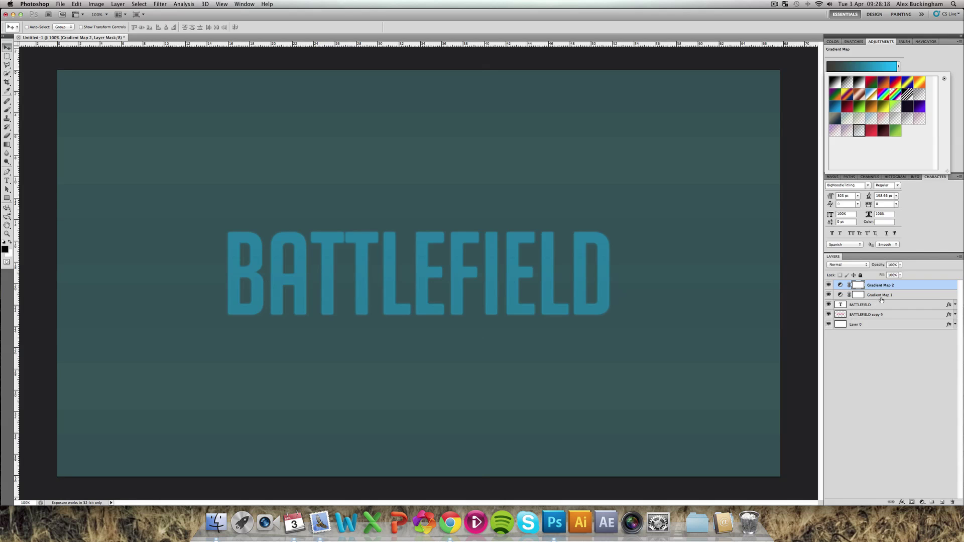
Step: Blend Gradient Map 1 as Soft Light and Gradient Map 2 as Lighter Color at 50%
click(879, 300)
click(859, 265)
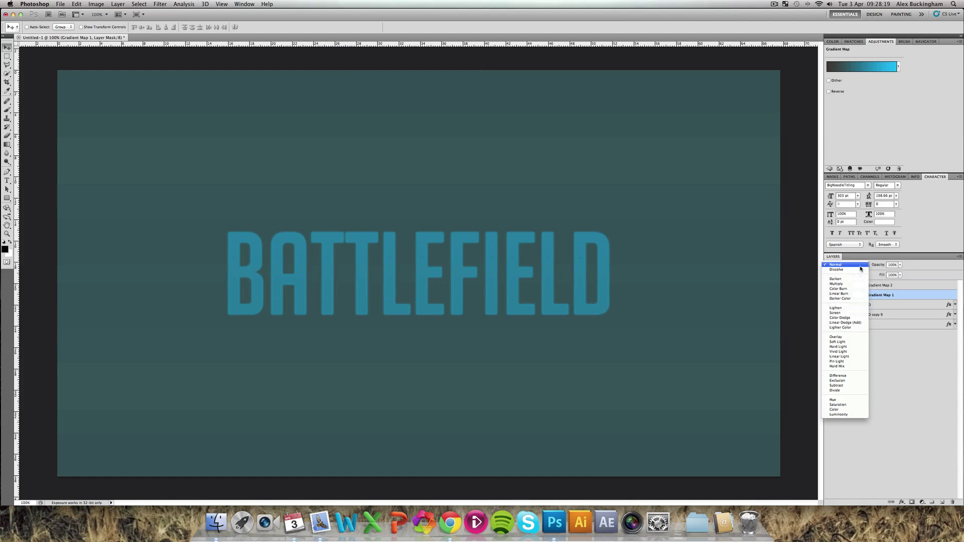
click(855, 342)
click(872, 286)
click(855, 266)
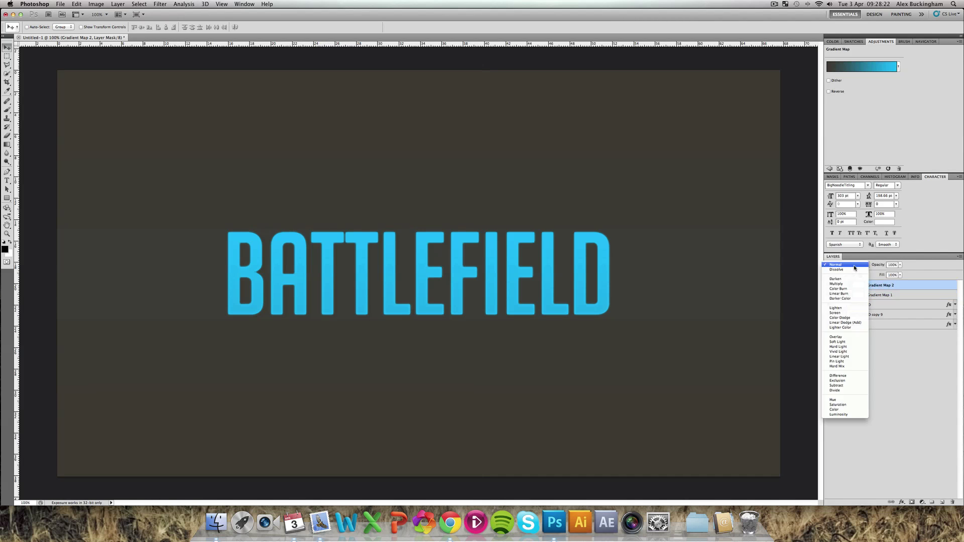
click(851, 328)
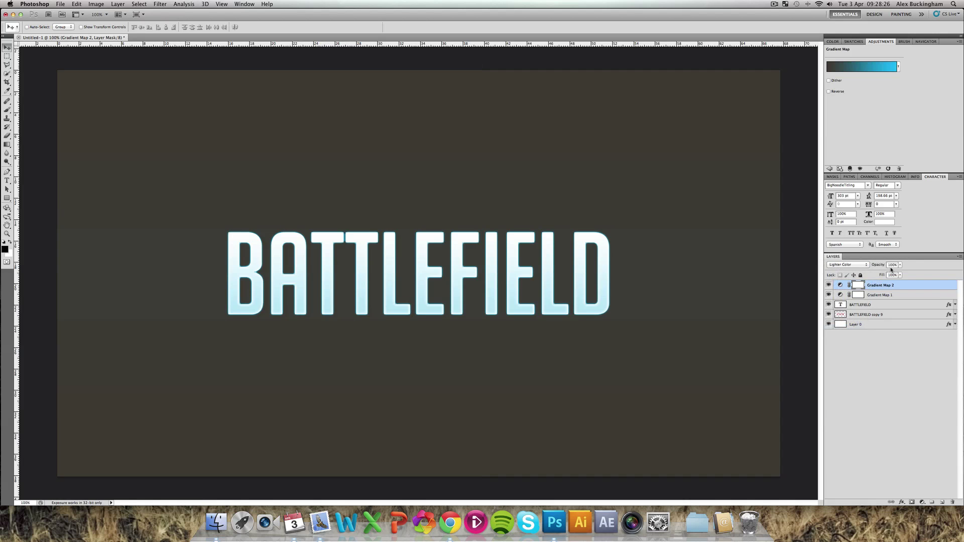
text(50)
key(Return)
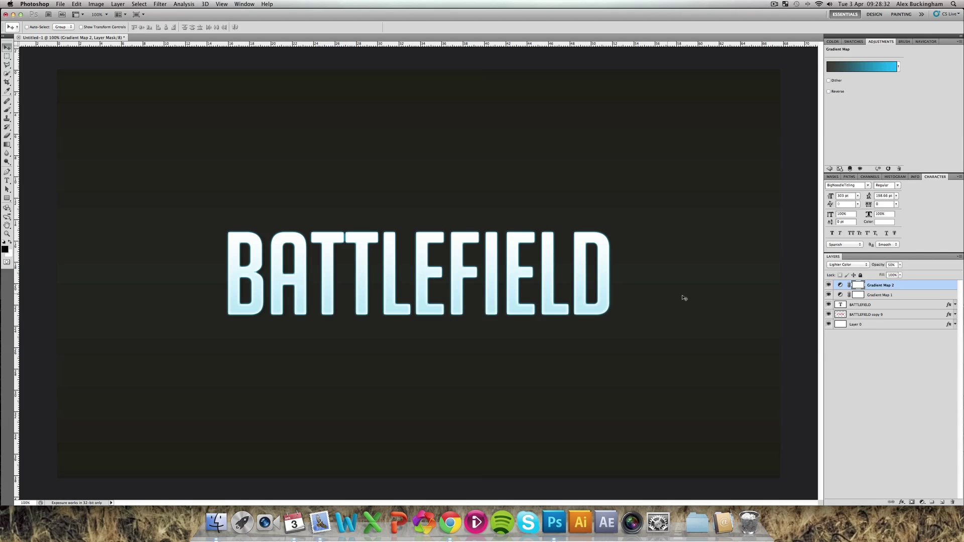
Step: Hide Layer 0's gradient overlay and set its colour overlay to 95% opacity
click(955, 324)
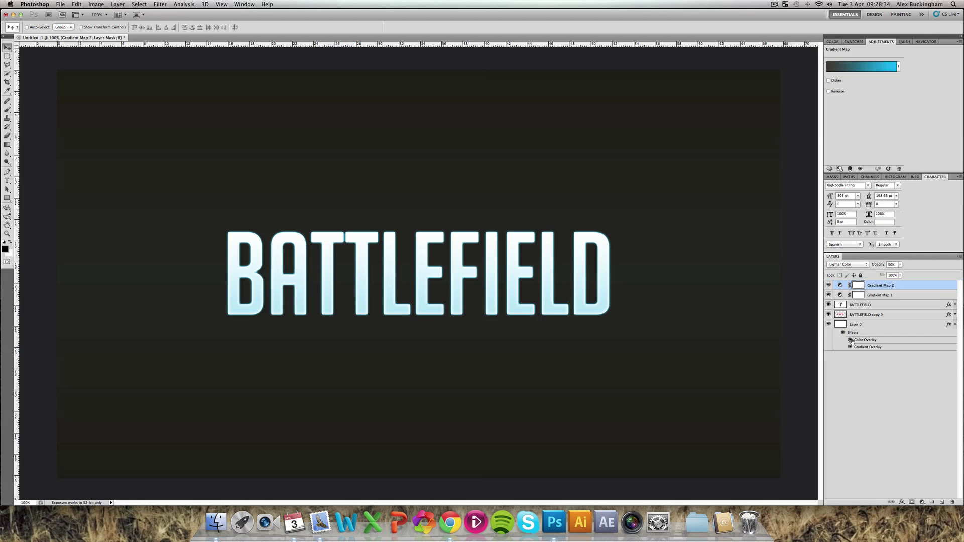
click(850, 347)
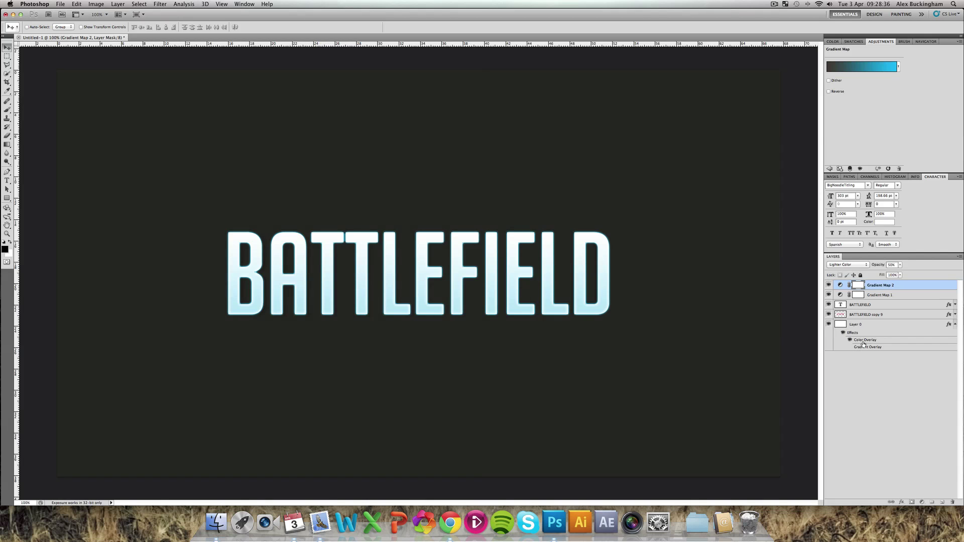
double_click(863, 340)
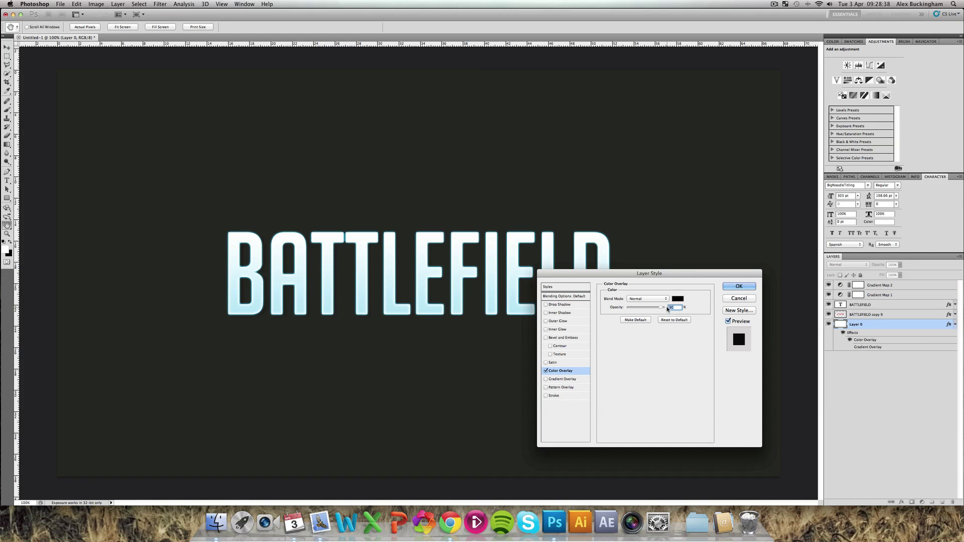
text(95)
key(Return)
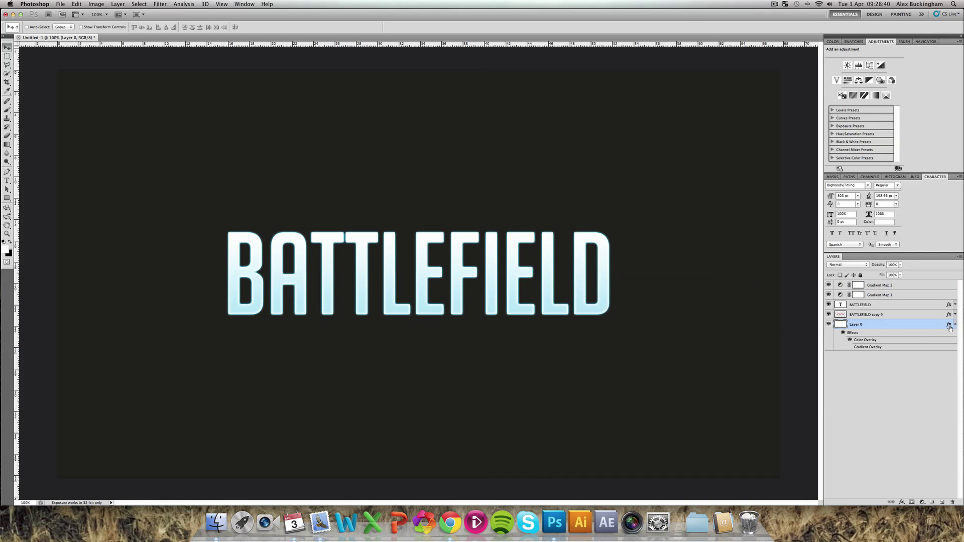
click(955, 324)
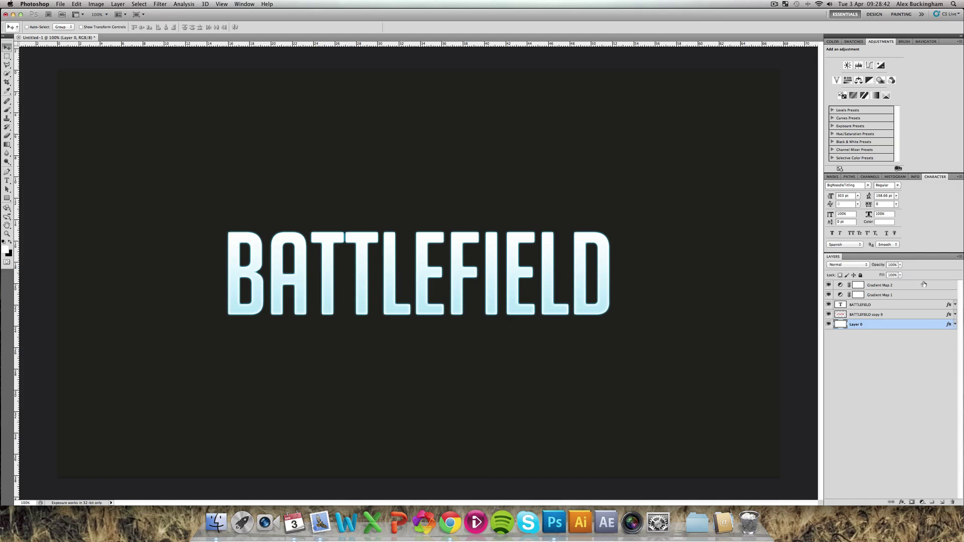
Step: Enlarge the BATTLEFIELD text's outer glow size to 15 px
click(893, 305)
double_click(902, 306)
click(560, 321)
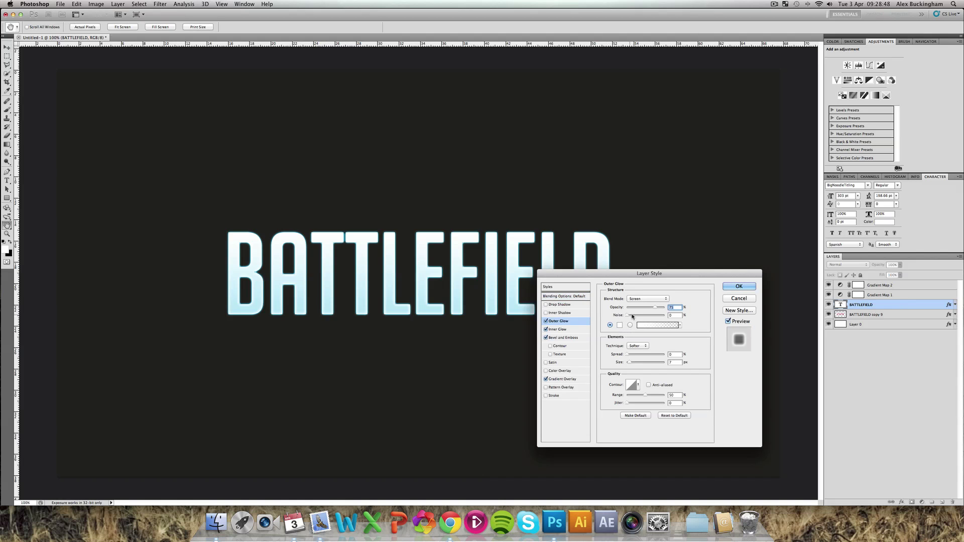
click(673, 362)
key(Up)
key(Up)
key(Up)
key(Up)
key(Up)
key(Up)
key(Up)
key(Up)
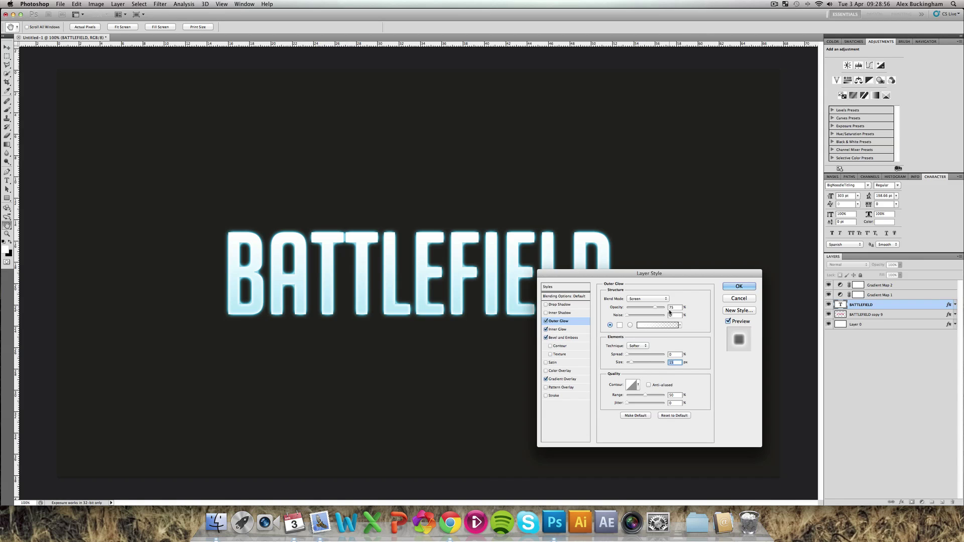
Step: Try several glow contour shapes, then settle on the Linear contour
click(638, 385)
click(607, 400)
click(620, 400)
click(633, 401)
click(650, 401)
click(652, 414)
click(643, 414)
click(633, 415)
click(621, 414)
click(608, 413)
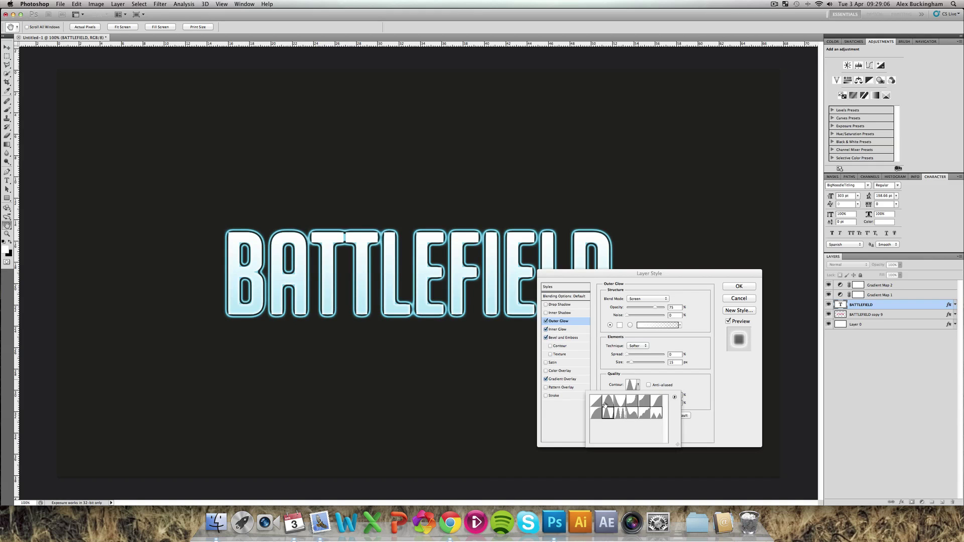
click(597, 402)
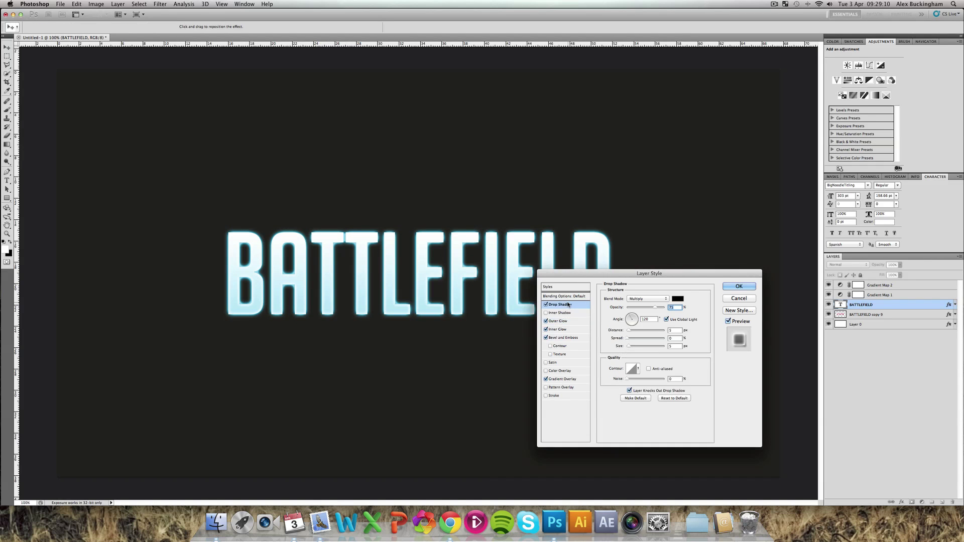
Step: Turn off the drop shadow and apply the layer style
key(space)
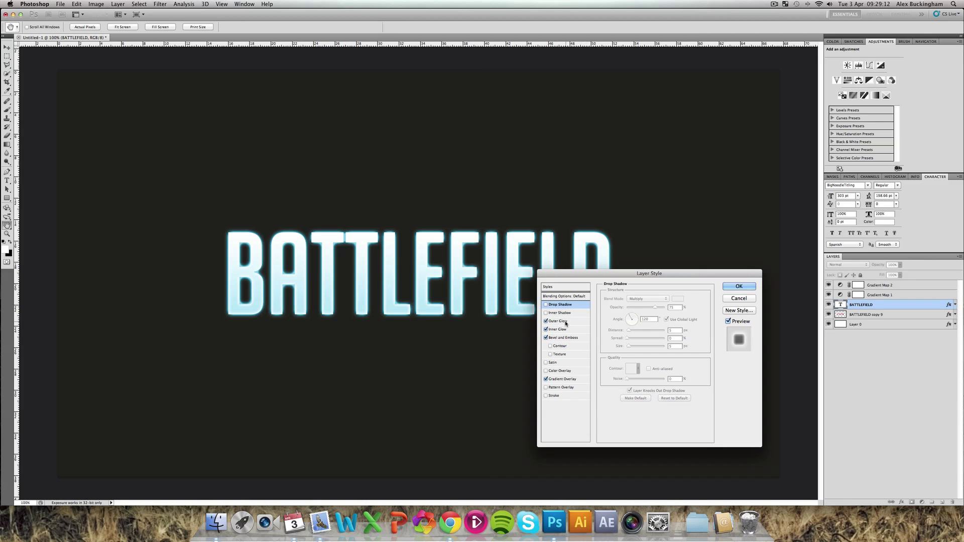
click(577, 322)
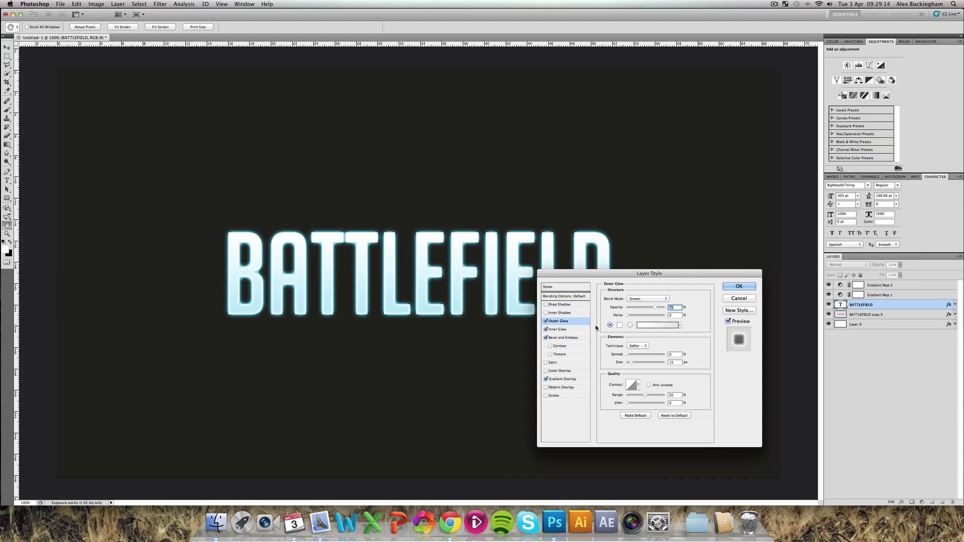
click(741, 287)
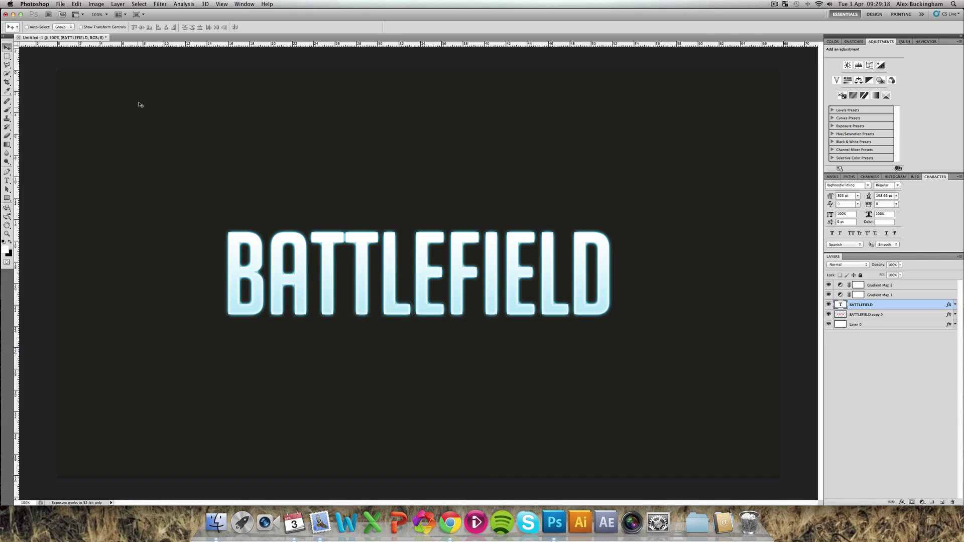
Step: Create a new 2 × 8 px document and zoom in on it
click(65, 5)
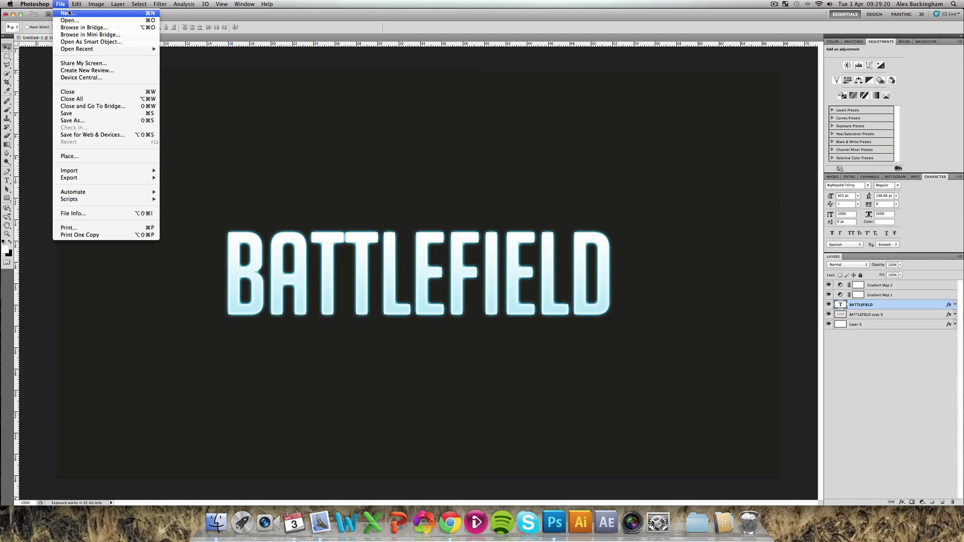
click(68, 15)
key(Tab)
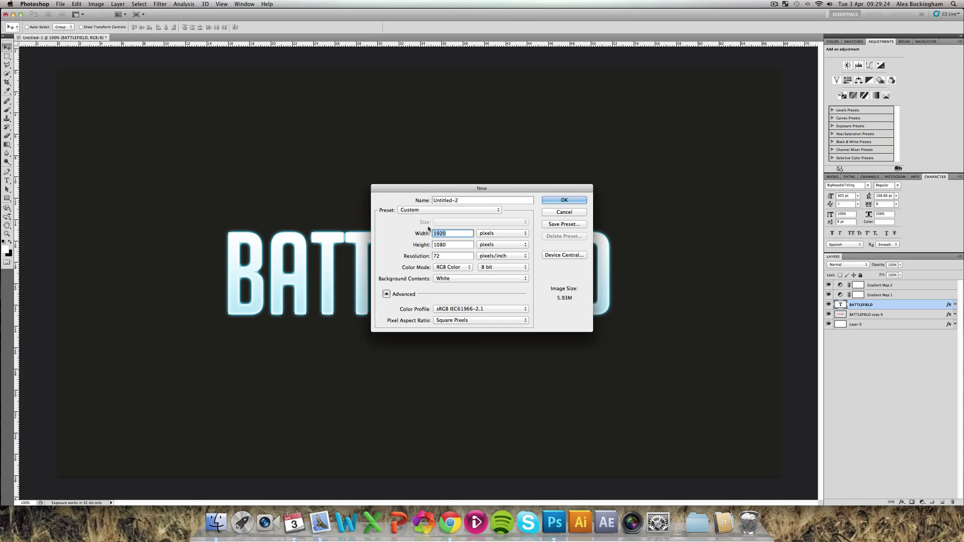
text(2)
key(Tab)
text(8)
click(559, 201)
key(super+equal)
key(super+equal)
key(super+equal)
key(super+equal)
key(super+equal)
key(super+equal)
key(super+equal)
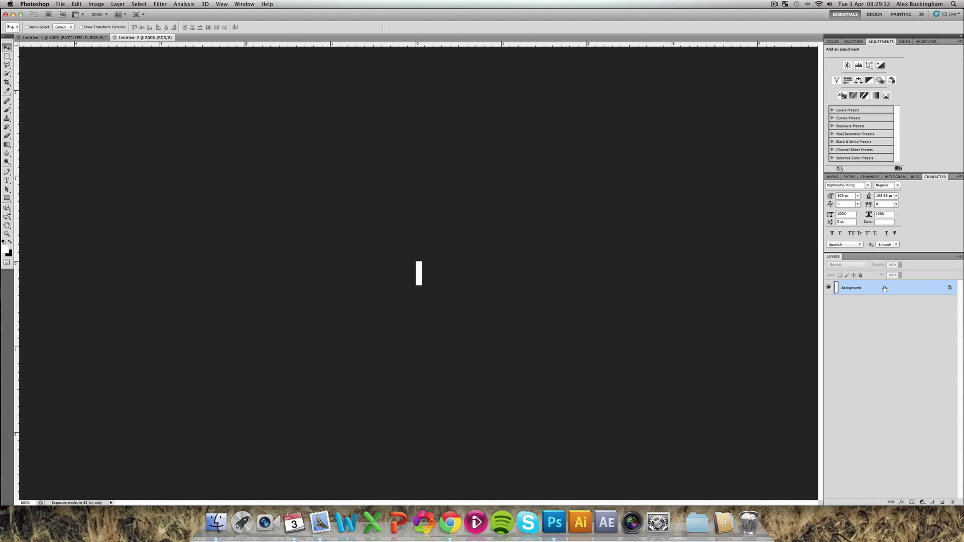
Step: Convert the background to Layer 0 and clear its top half to transparency
double_click(884, 289)
key(Return)
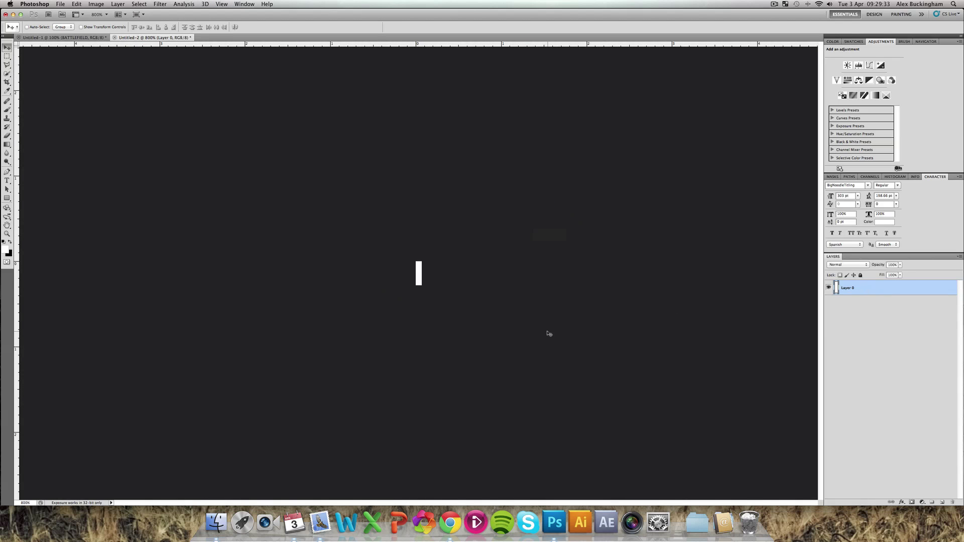
click(6, 57)
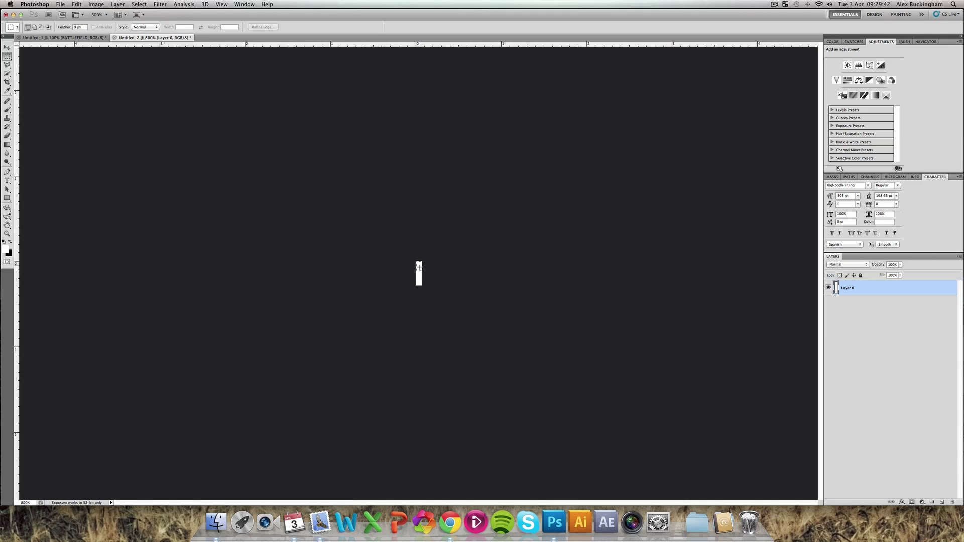
drag(419, 269, 423, 274)
key(super+equal)
key(super+equal)
key(super+equal)
key(super+equal)
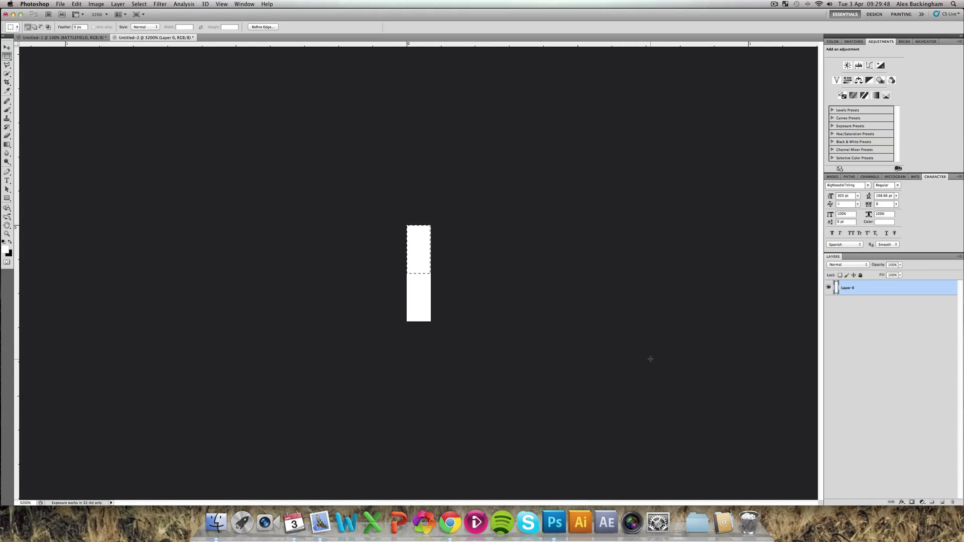
key(Delete)
key(super+d)
click(8, 48)
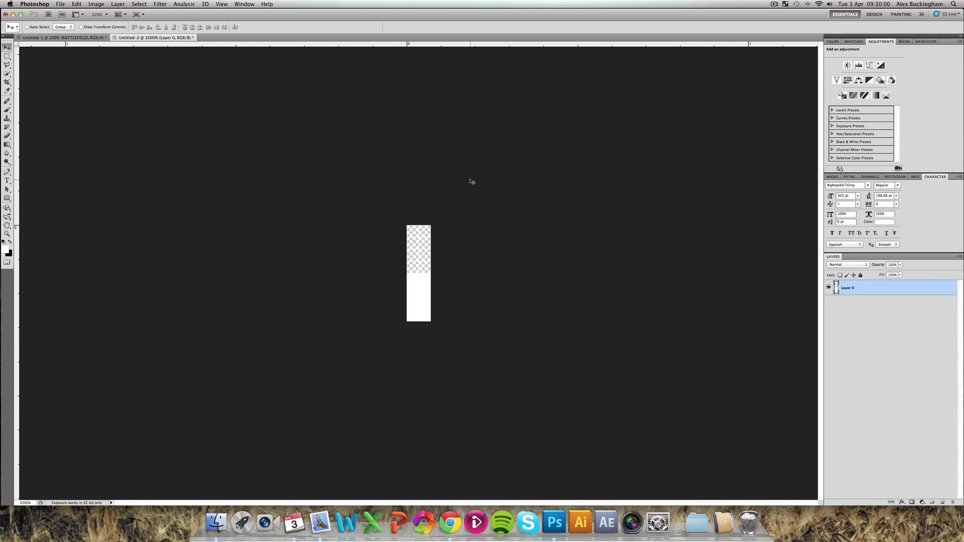
Step: Invert the tile so its lower half turns black
key(super+i)
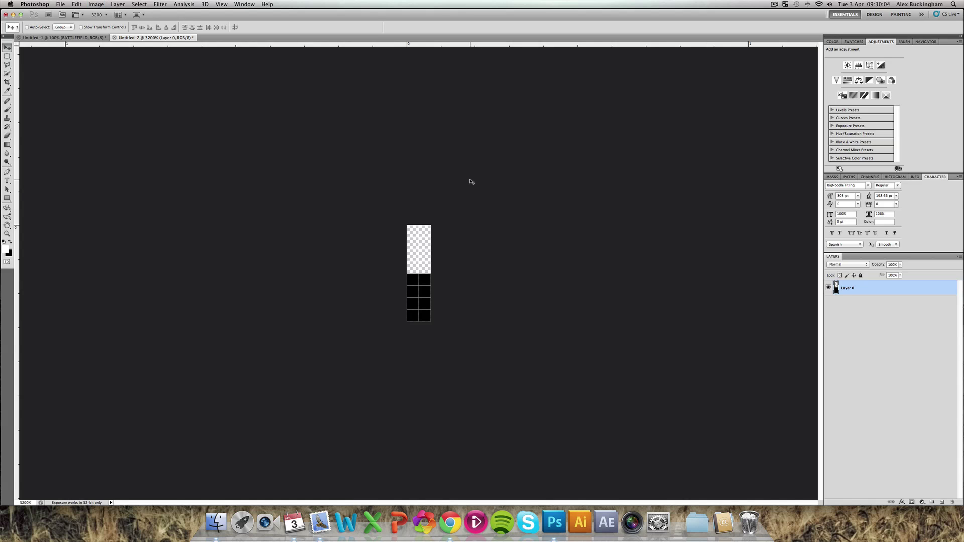
click(97, 4)
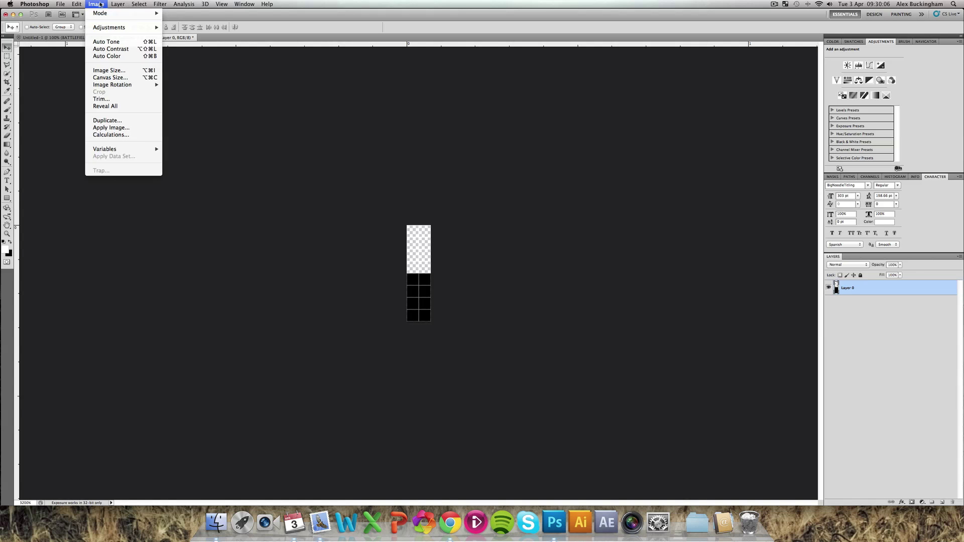
mouse_move(108, 30)
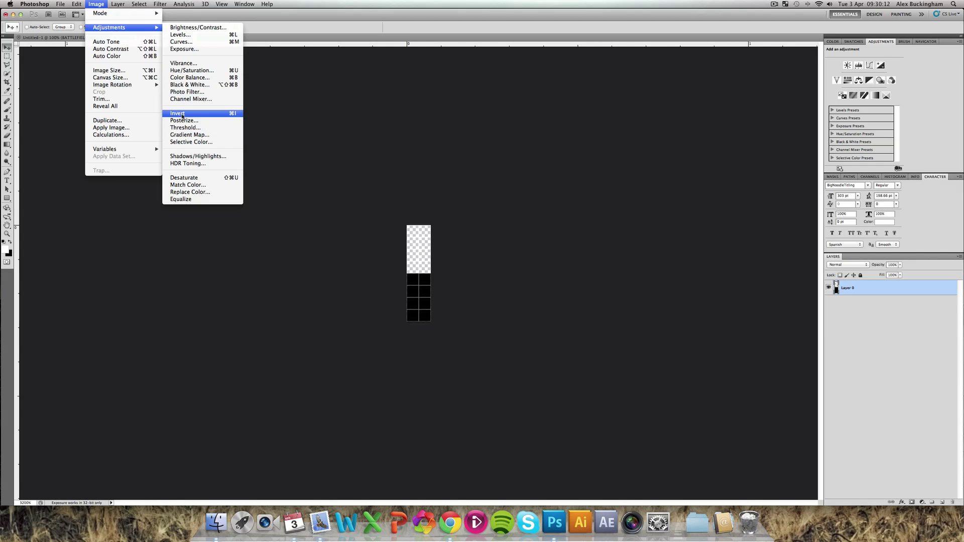
click(493, 209)
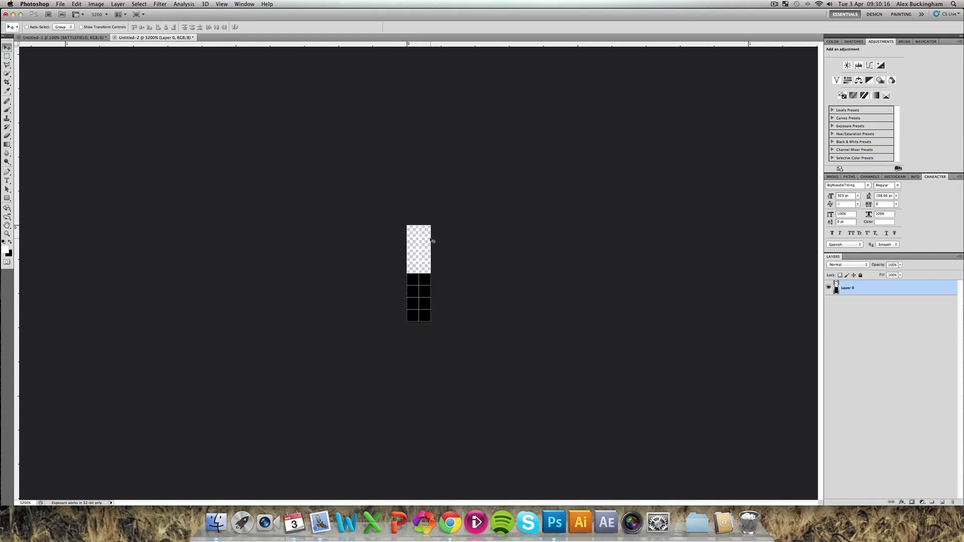
Step: Define the whole tile as a pattern named 'Scan Lines' and return to the BATTLEFIELD document
click(142, 4)
click(135, 12)
click(76, 4)
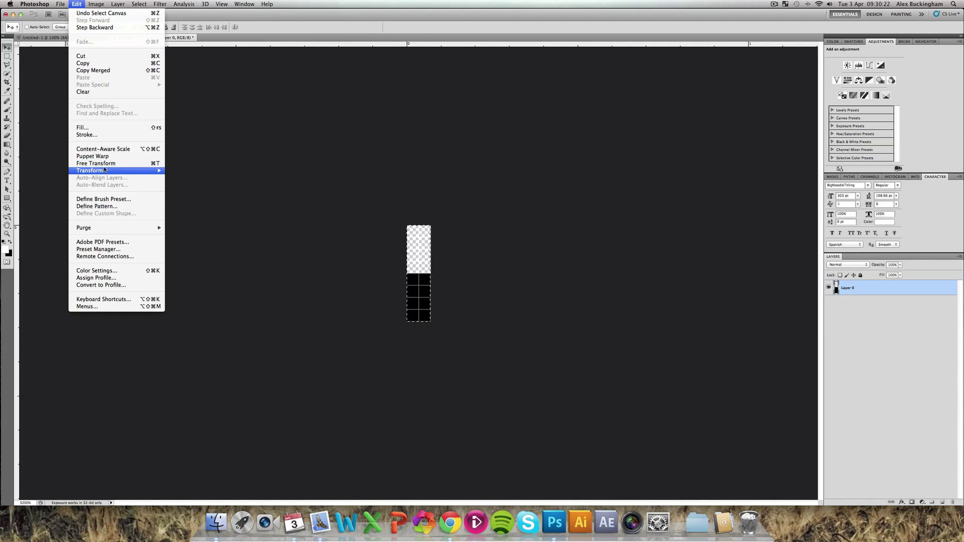
click(97, 206)
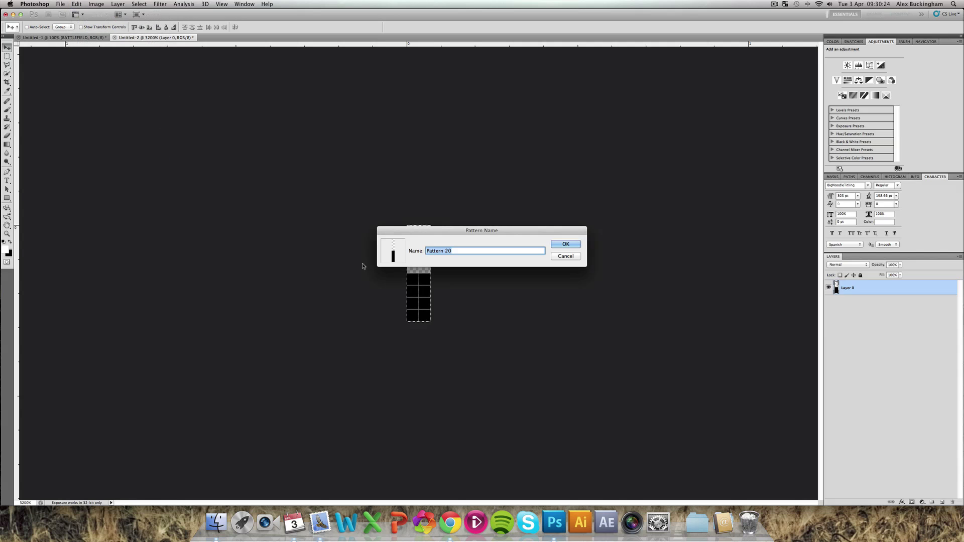
text(Scan Lines)
key(Return)
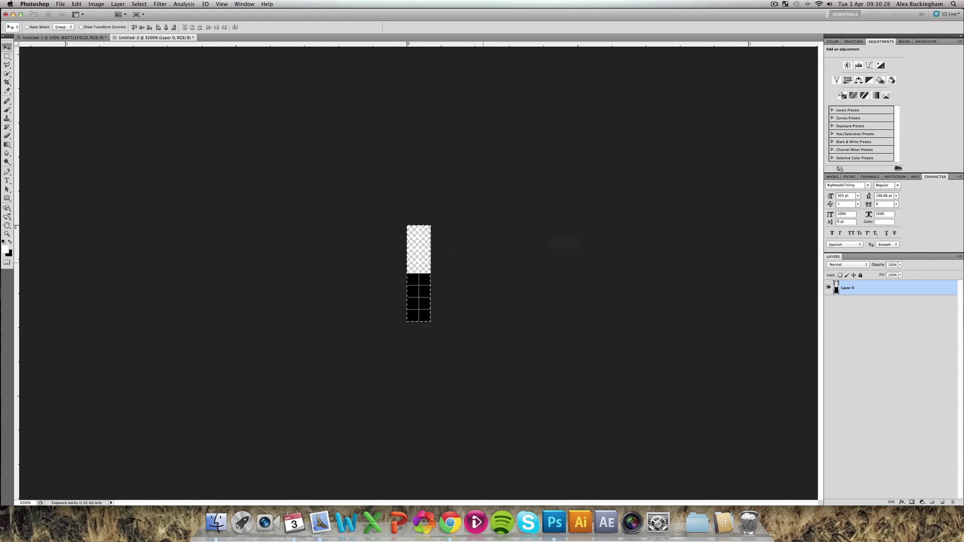
click(32, 36)
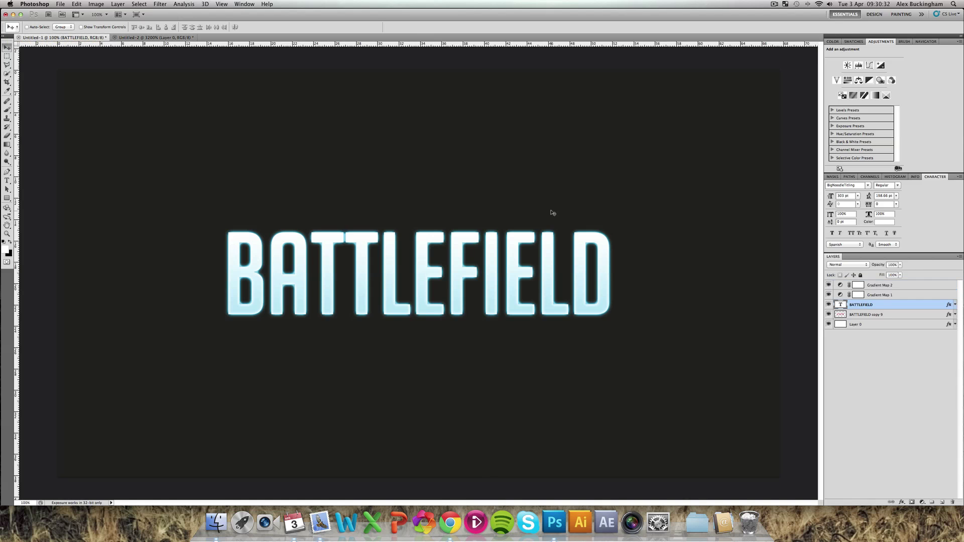
Step: Add a Pattern Fill layer of the scan-line pattern at 80%
click(923, 501)
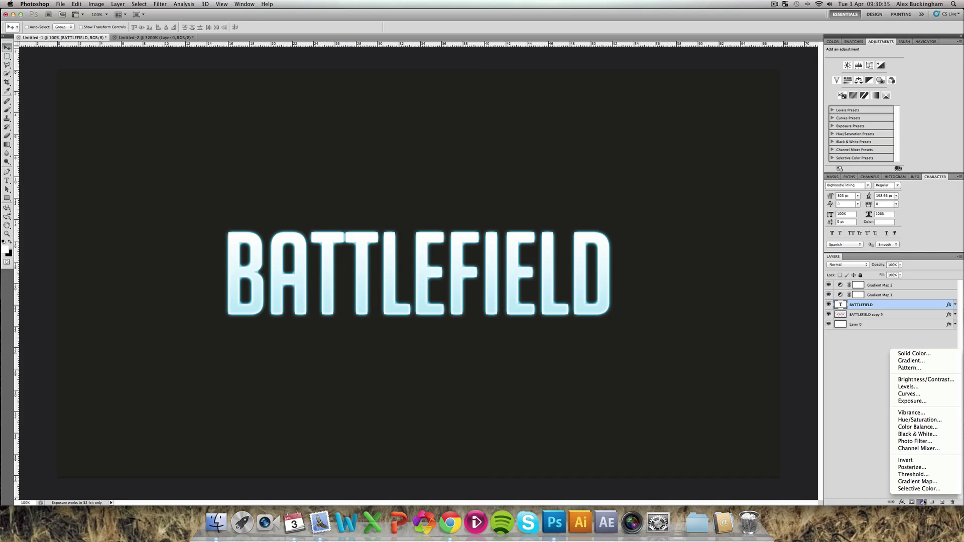
click(907, 368)
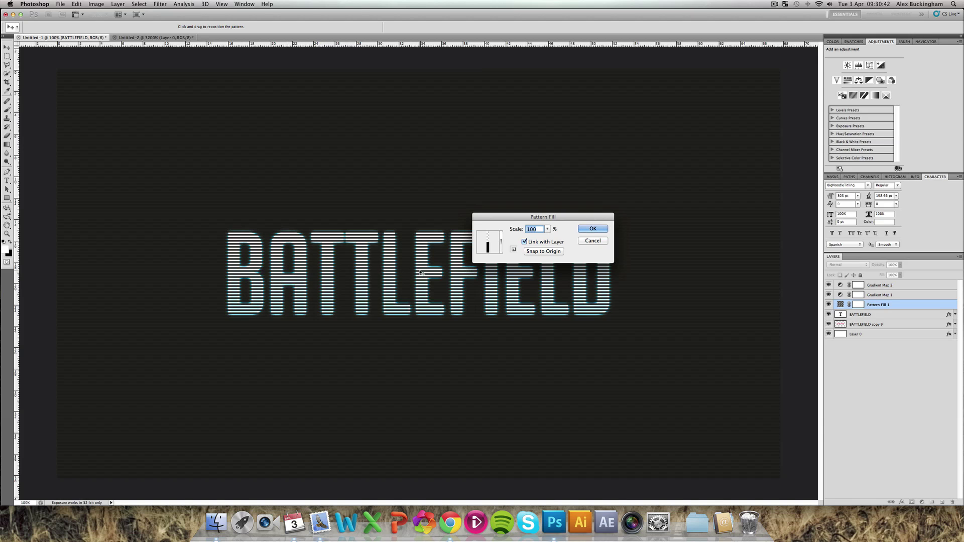
text(80)
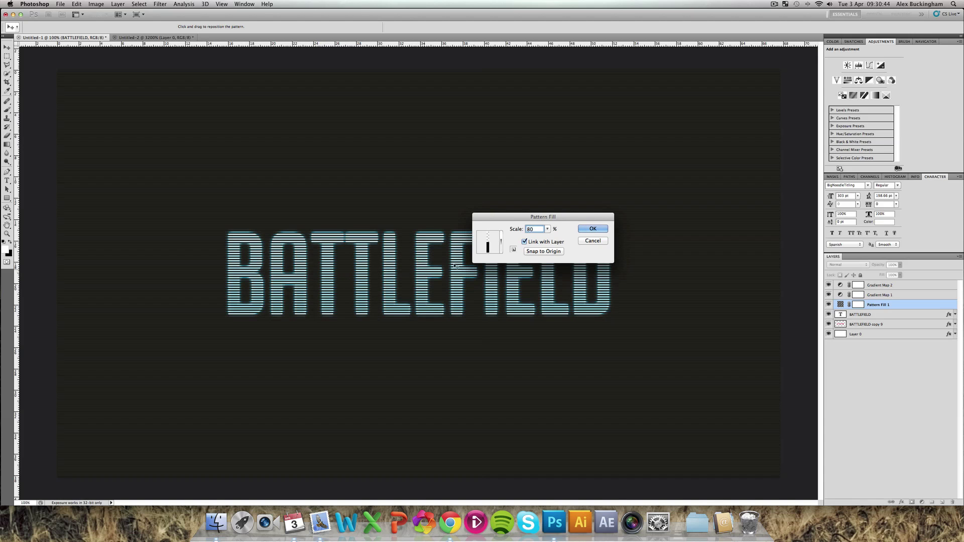
click(593, 230)
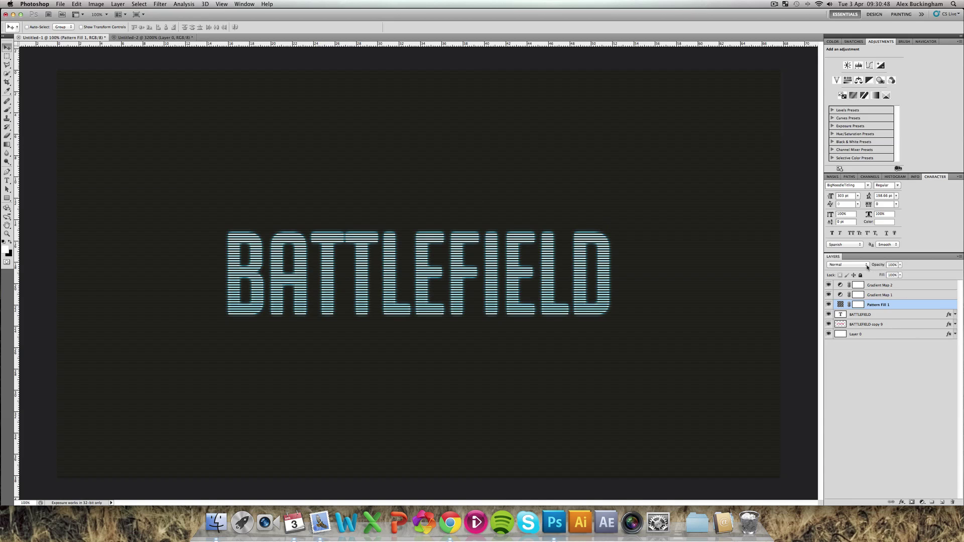
Step: Set Pattern Fill 1 to Overlay blending at 80% opacity
click(868, 266)
click(853, 337)
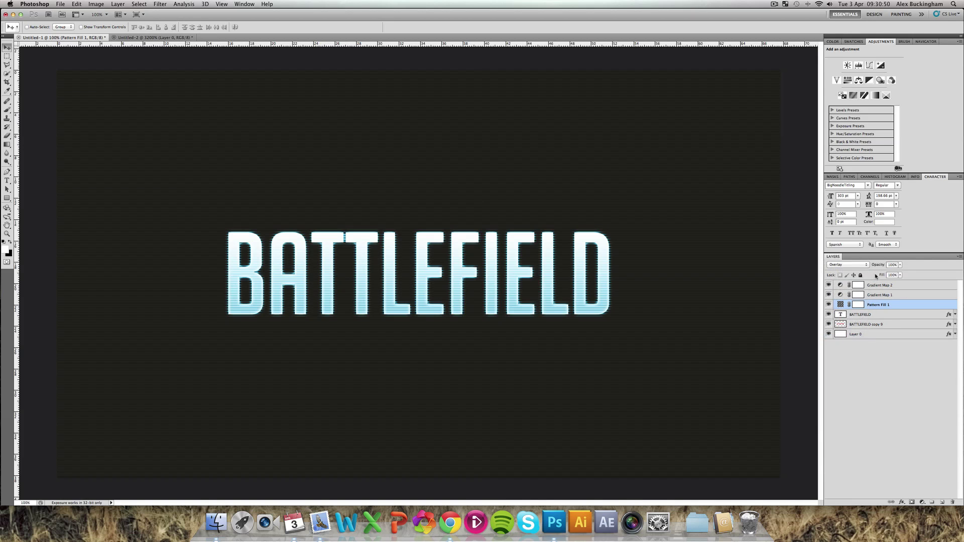
click(893, 265)
text(50)
key(Return)
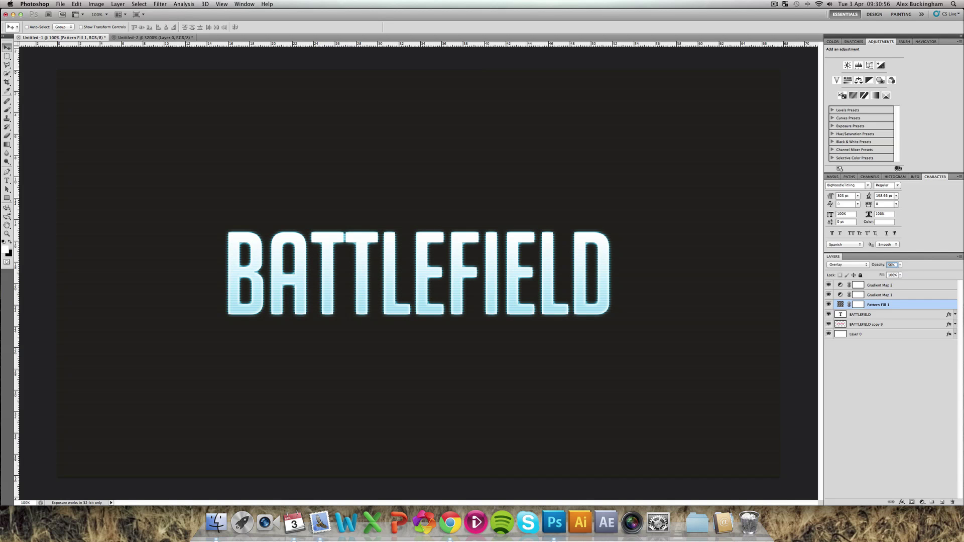
text(80)
key(Return)
Step: With Pattern Fill 1 selected, add a new Gradient Fill layer
click(911, 286)
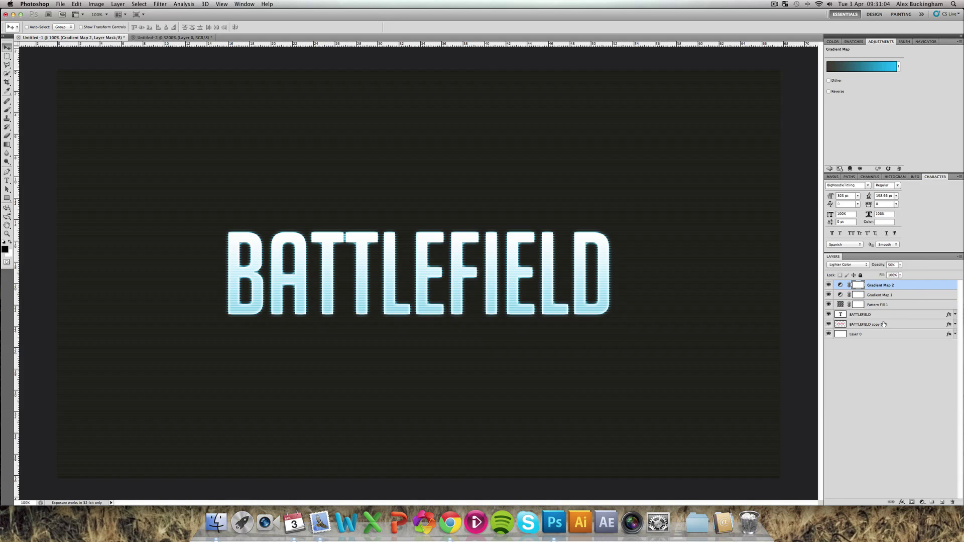
click(885, 305)
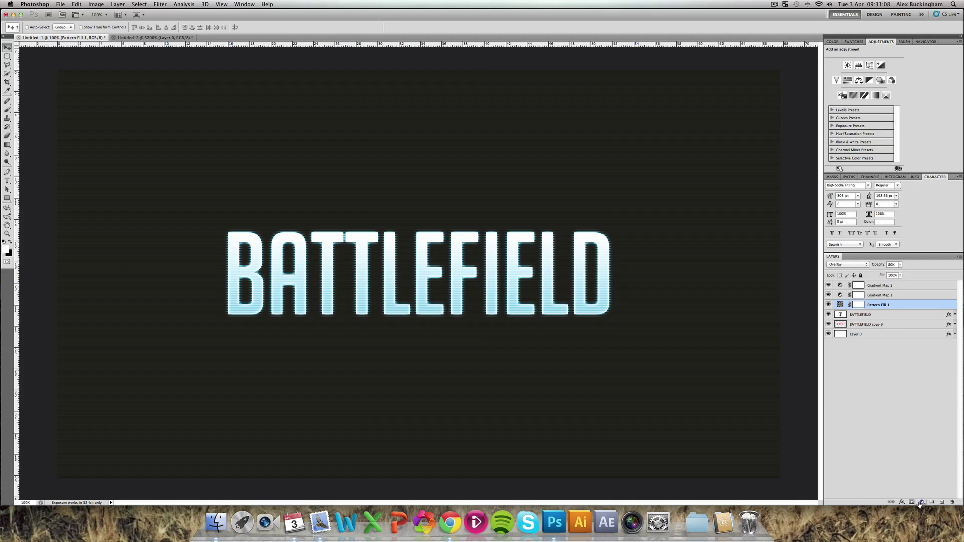
click(919, 505)
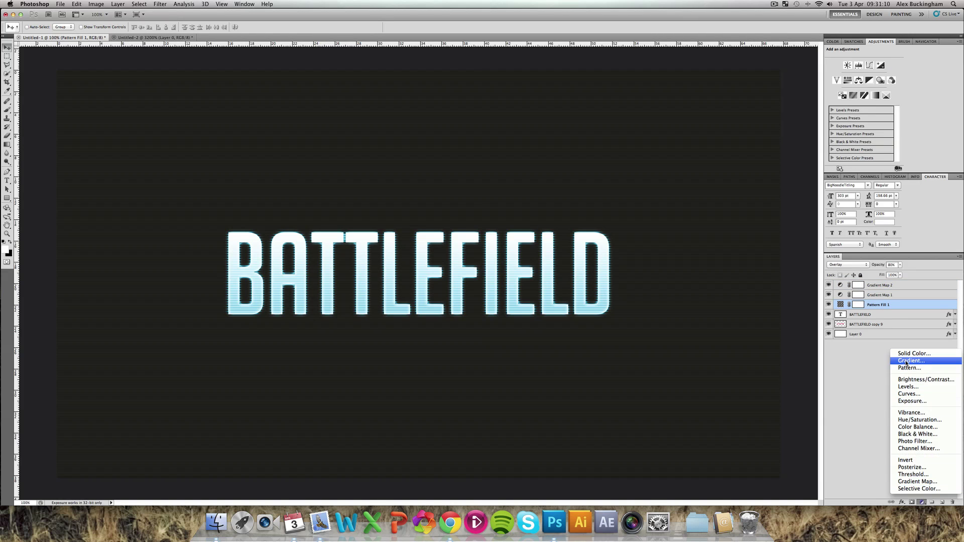
click(893, 361)
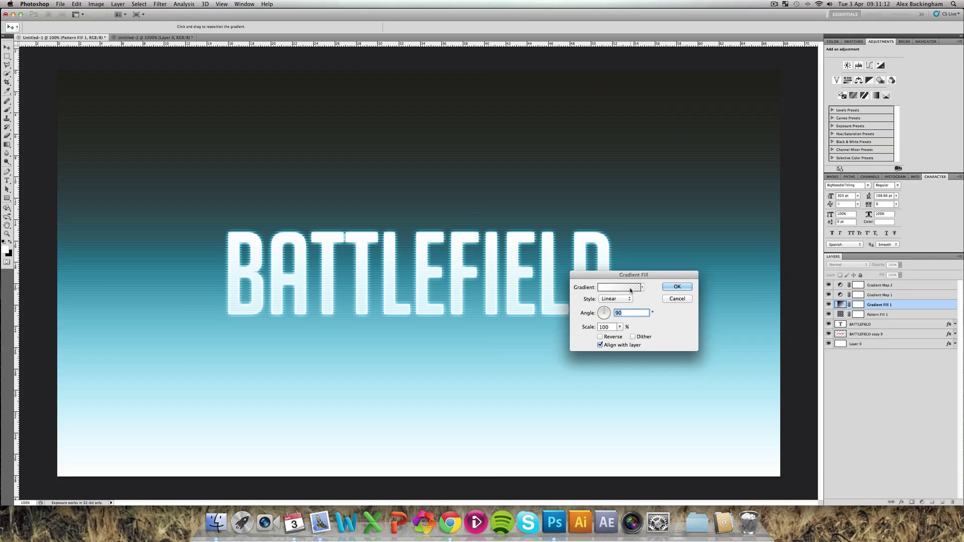
Step: Set both of the gradient's colour stops to black
click(631, 291)
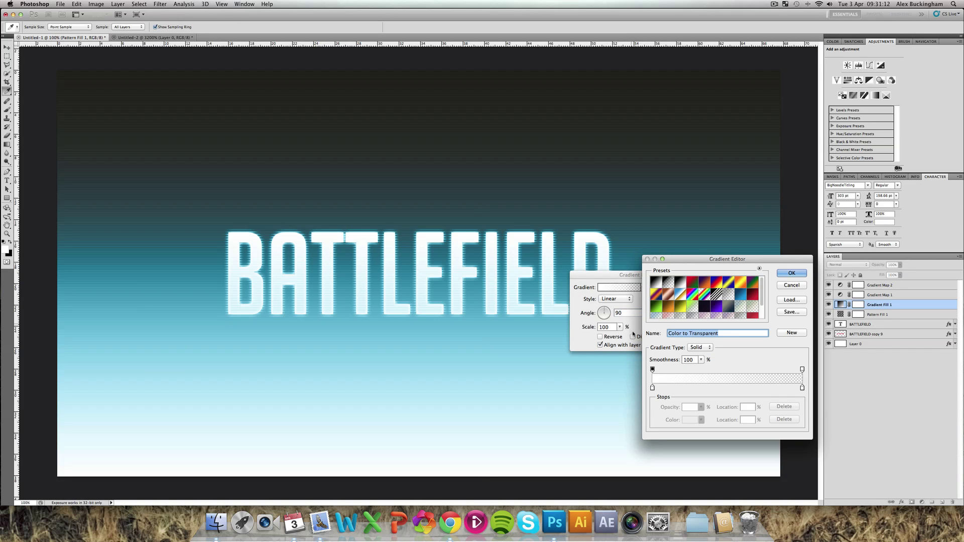
click(653, 389)
click(689, 419)
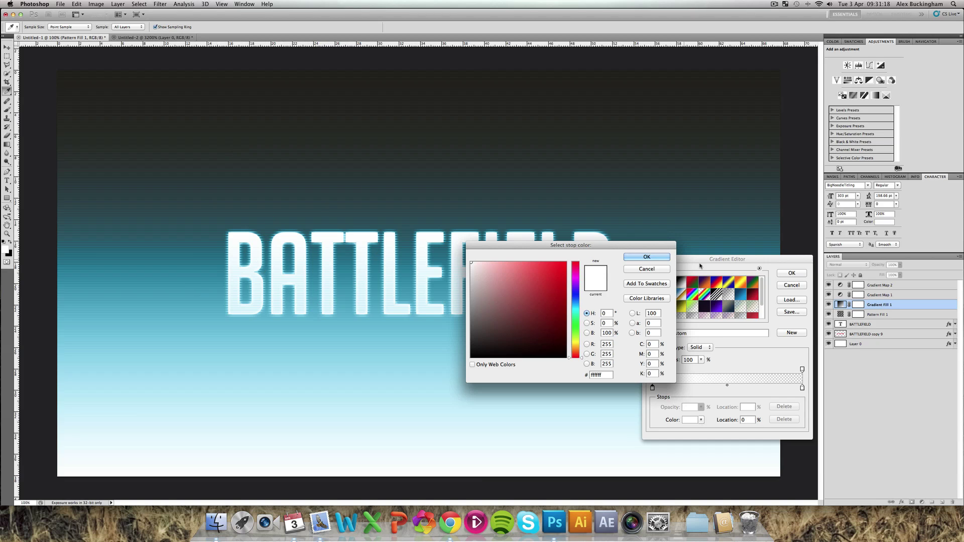
drag(541, 300, 532, 374)
key(Return)
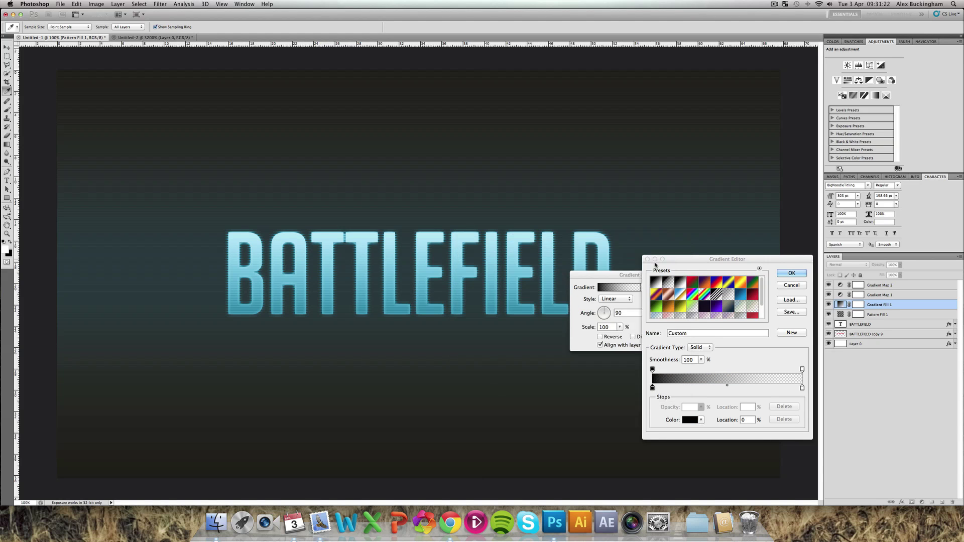
click(803, 389)
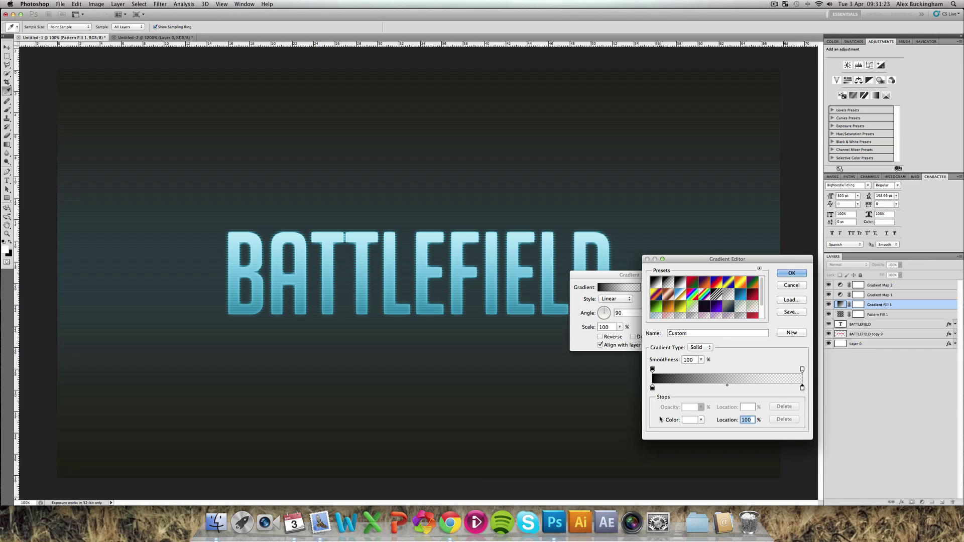
click(690, 421)
drag(558, 342, 557, 380)
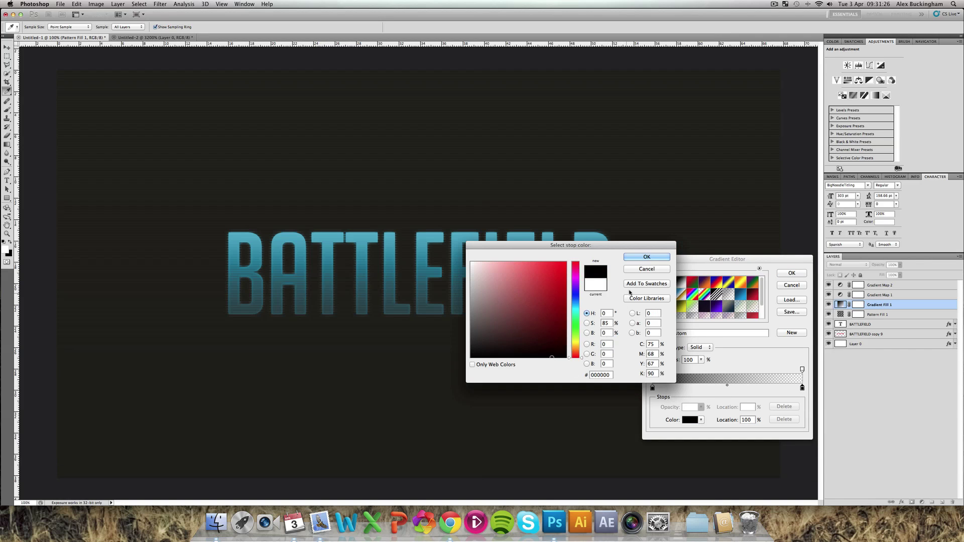
key(Return)
click(791, 273)
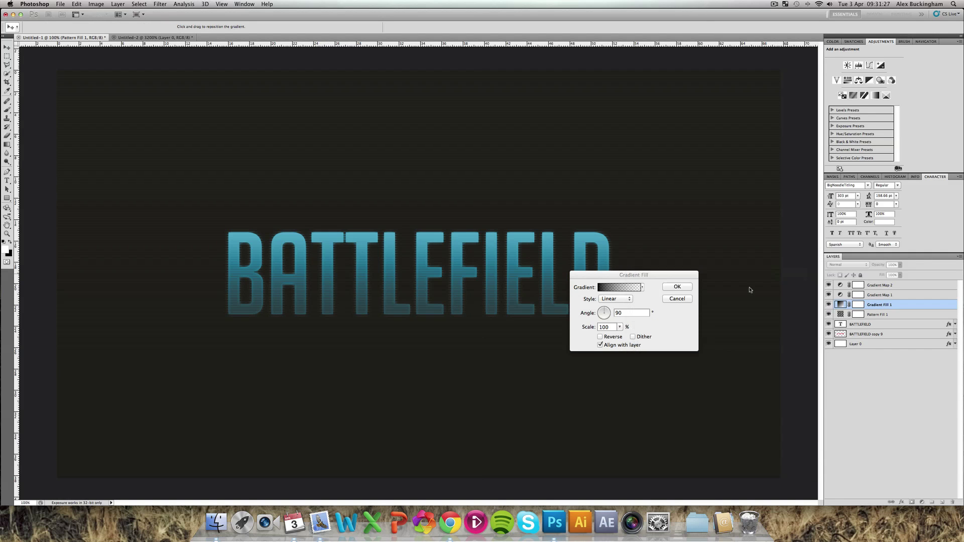
Step: Make the gradient Radial at 150% scale and reversed
click(613, 300)
click(608, 305)
drag(619, 327, 663, 341)
click(606, 337)
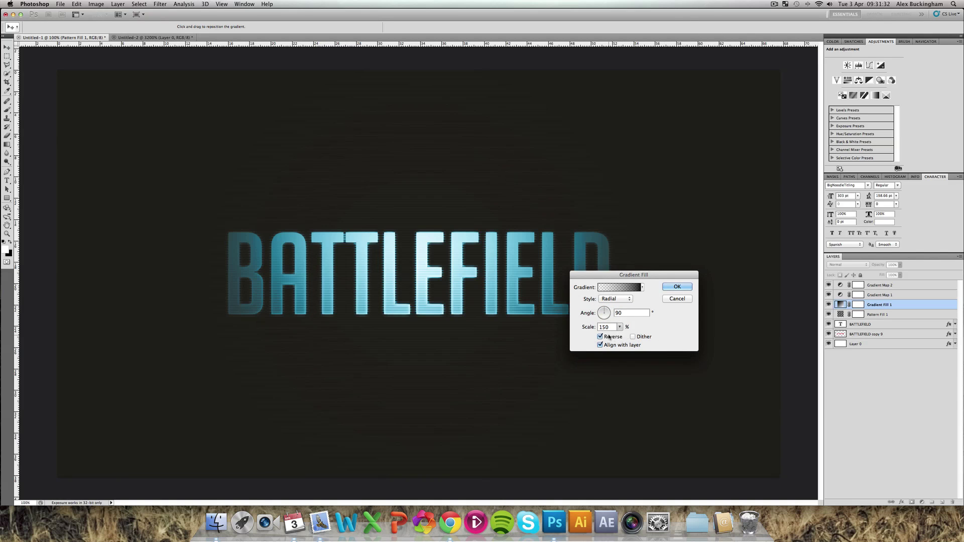
Step: Confirm the gradient fill and move Gradient Fill 1 down just above Layer 0
click(676, 287)
drag(878, 306, 876, 341)
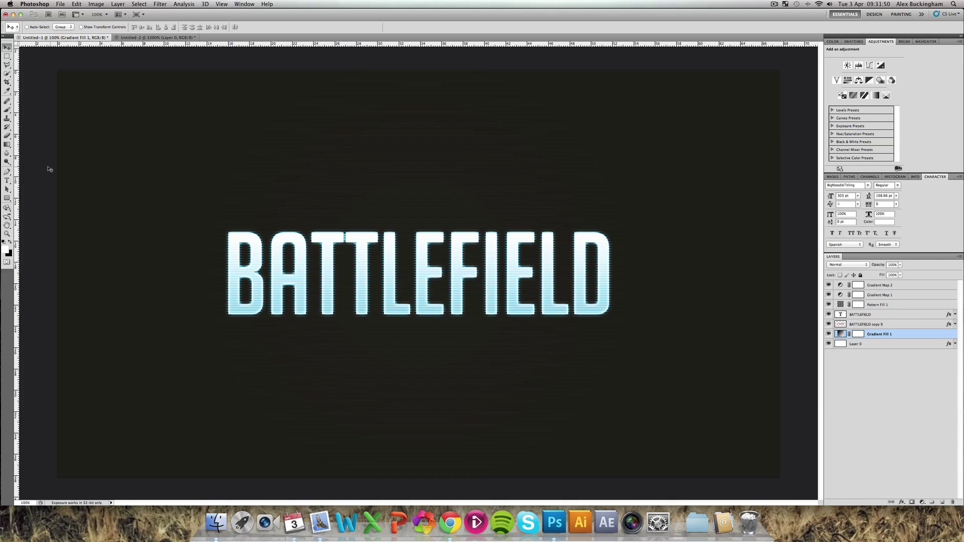
click(7, 180)
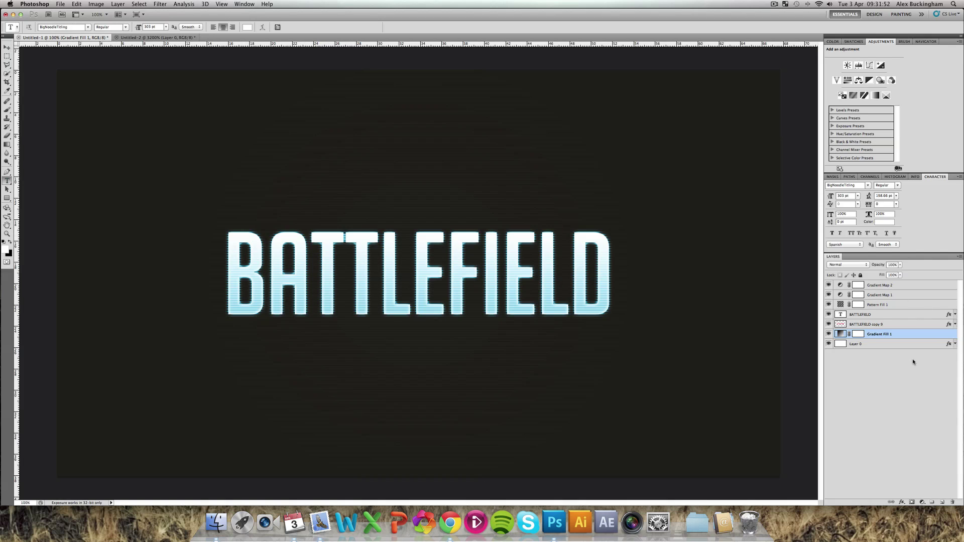
Step: Add a 400 pt BATTLEFIELD3 text layer above Layer 0, positioned behind the BATTLEFIELD title
click(873, 345)
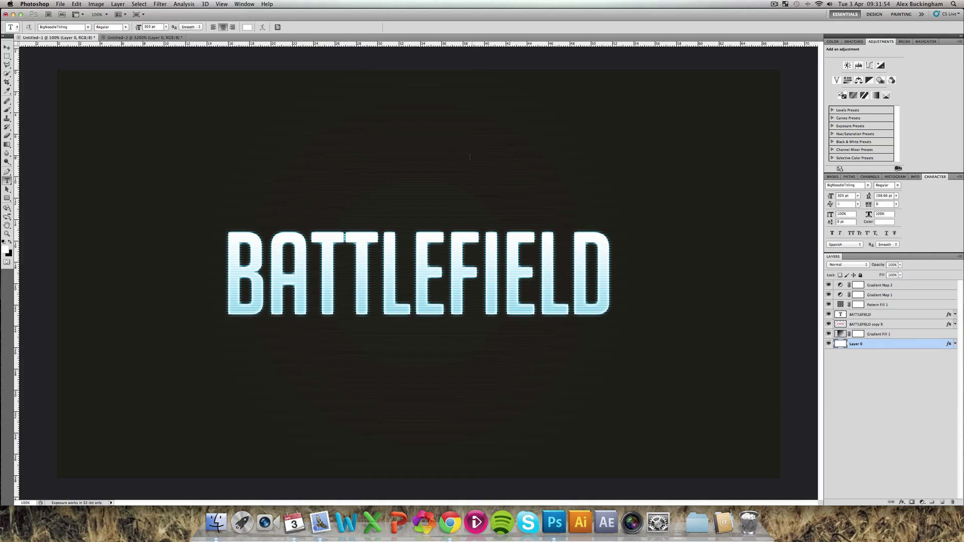
click(363, 173)
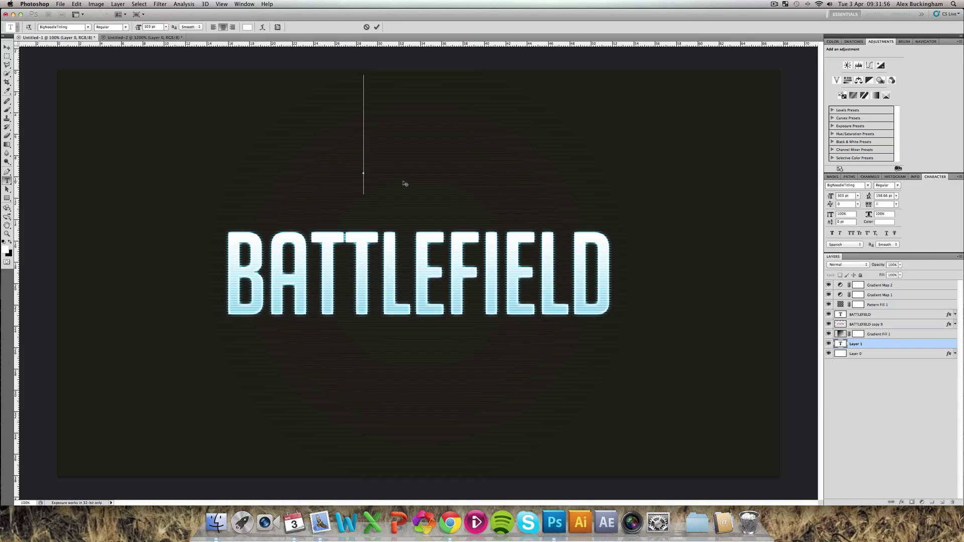
text(BATTLEFIE)
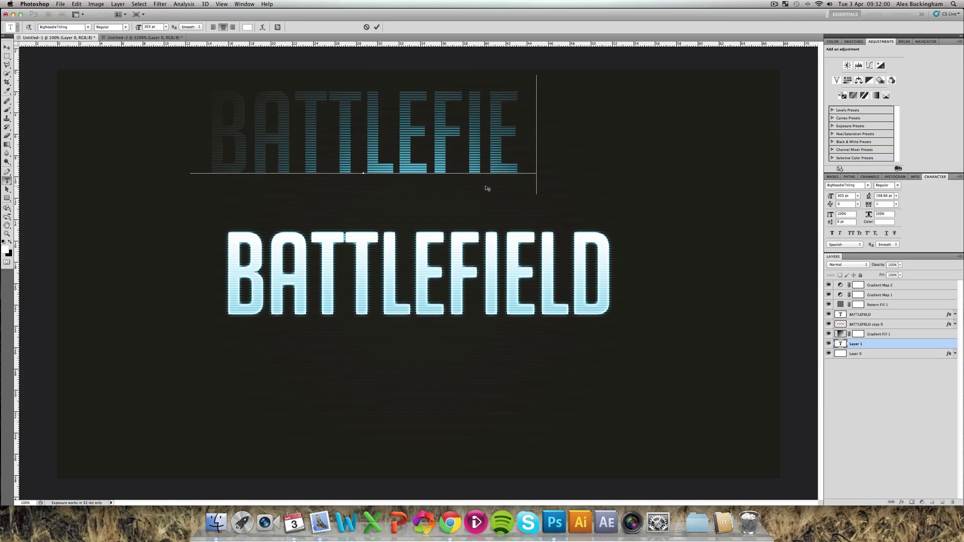
text(LD3)
key(super+a)
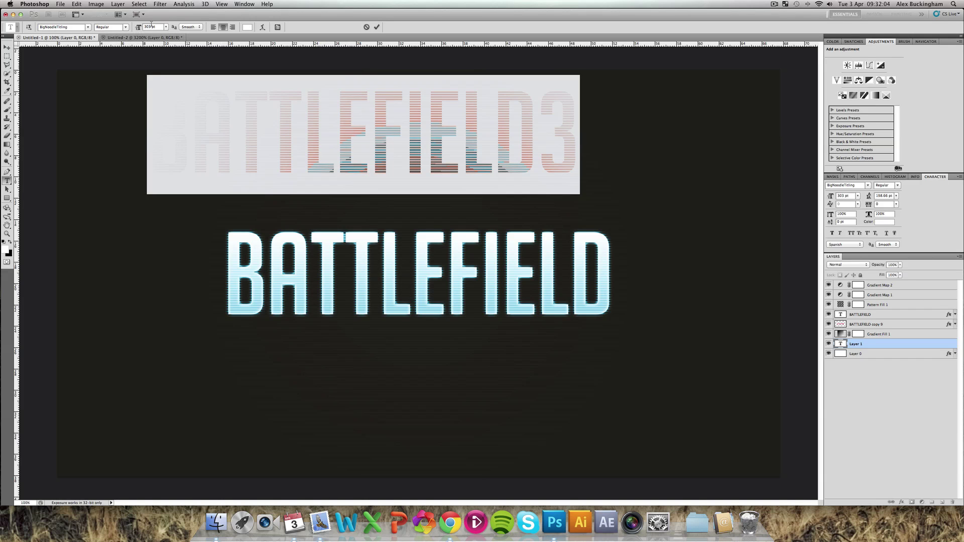
click(151, 24)
text(400)
key(Return)
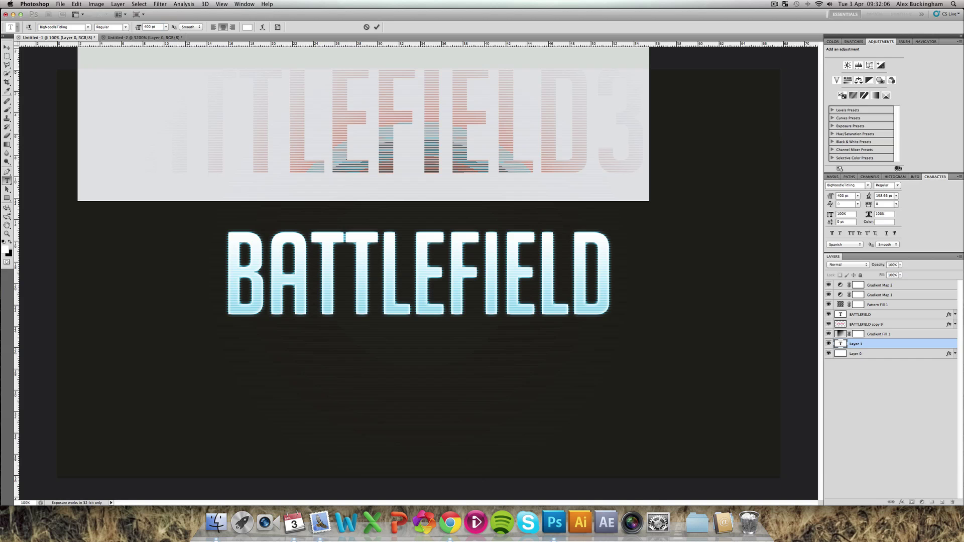
click(7, 47)
drag(535, 151, 591, 292)
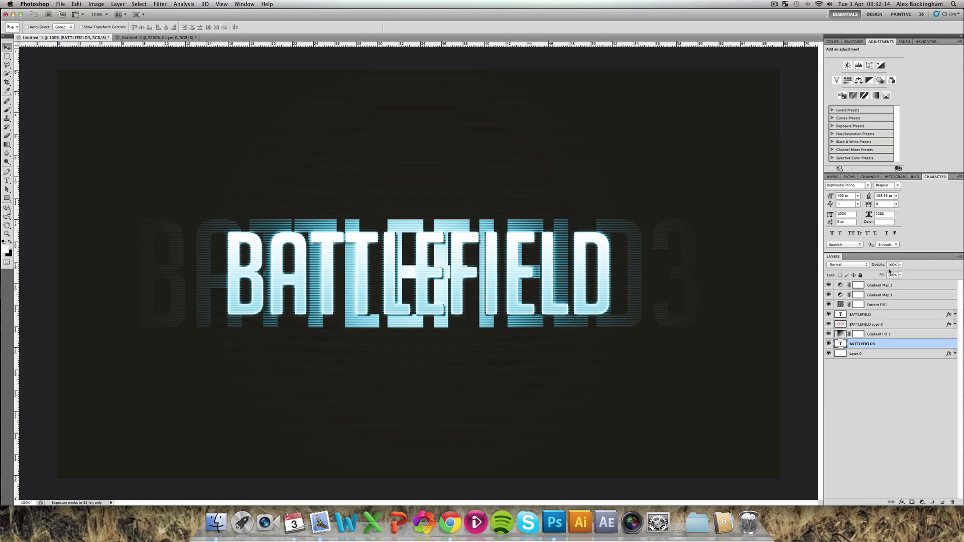
Step: Set BATTLEFIELD3 to Overlay, duplicate it, and merge both layers into one
click(863, 266)
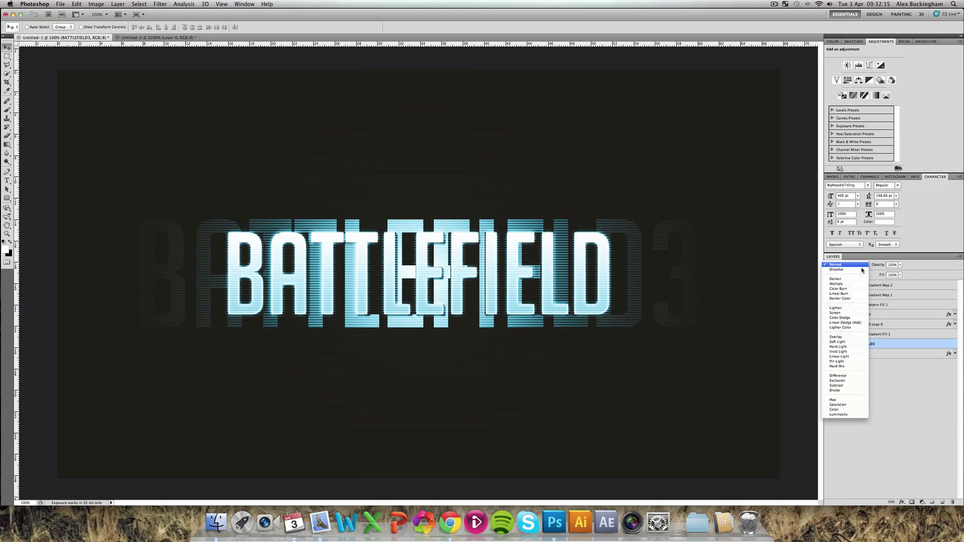
click(841, 337)
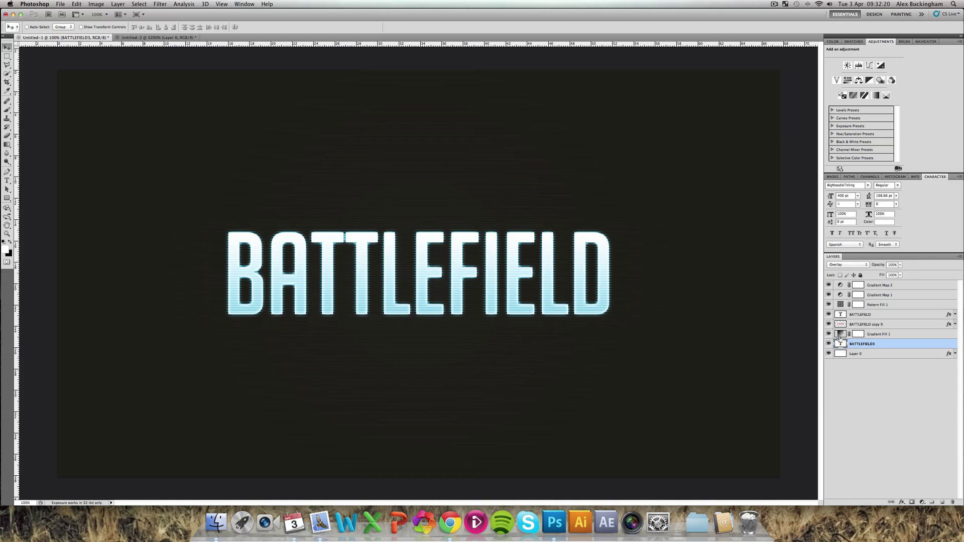
key(super+j)
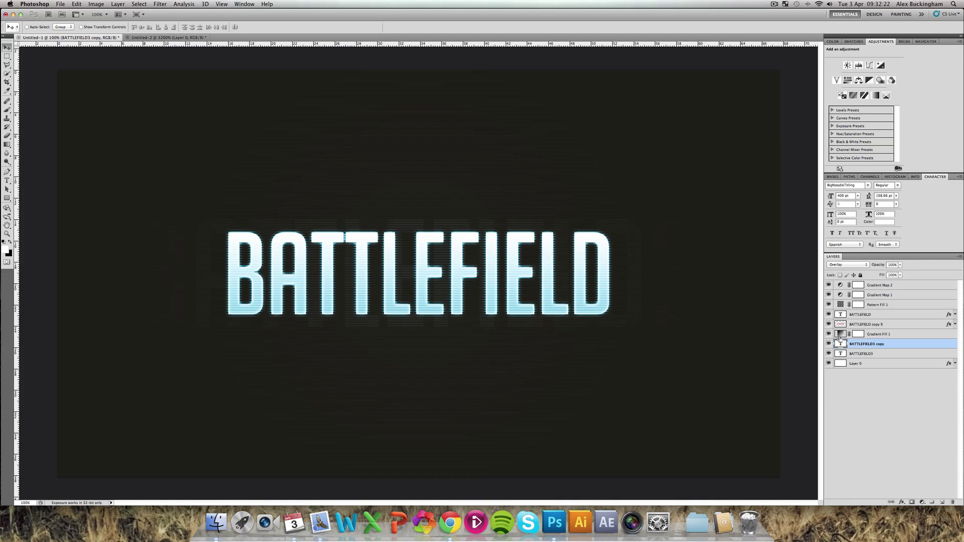
shift+click(883, 354)
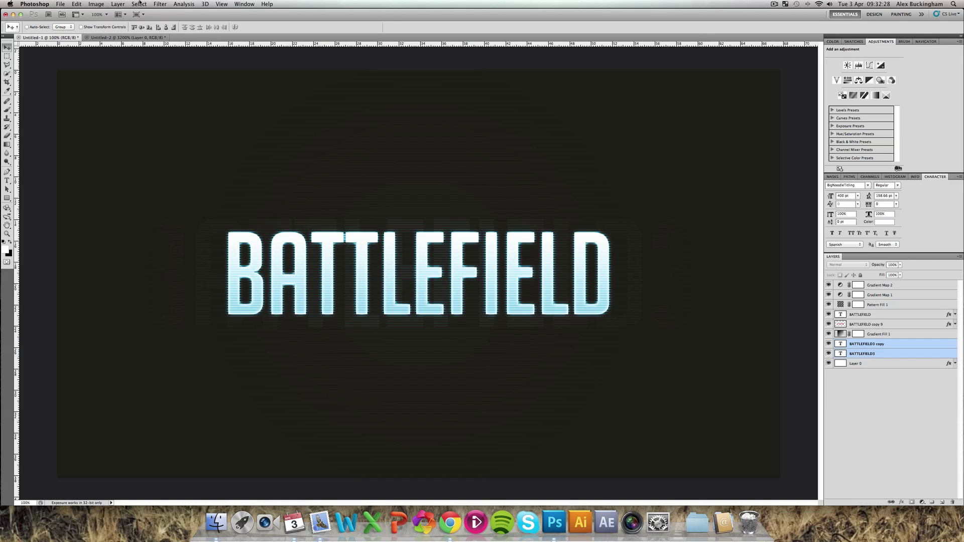
click(117, 4)
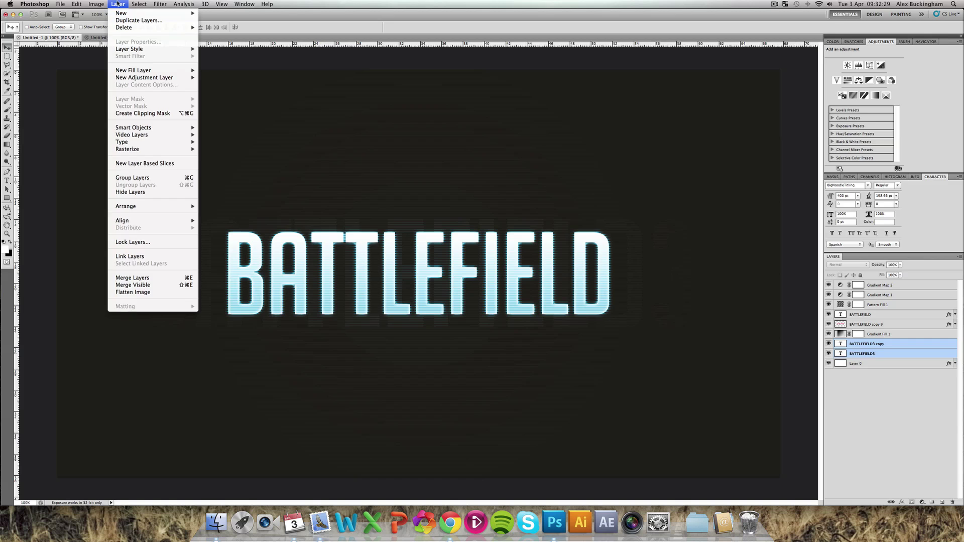
click(159, 279)
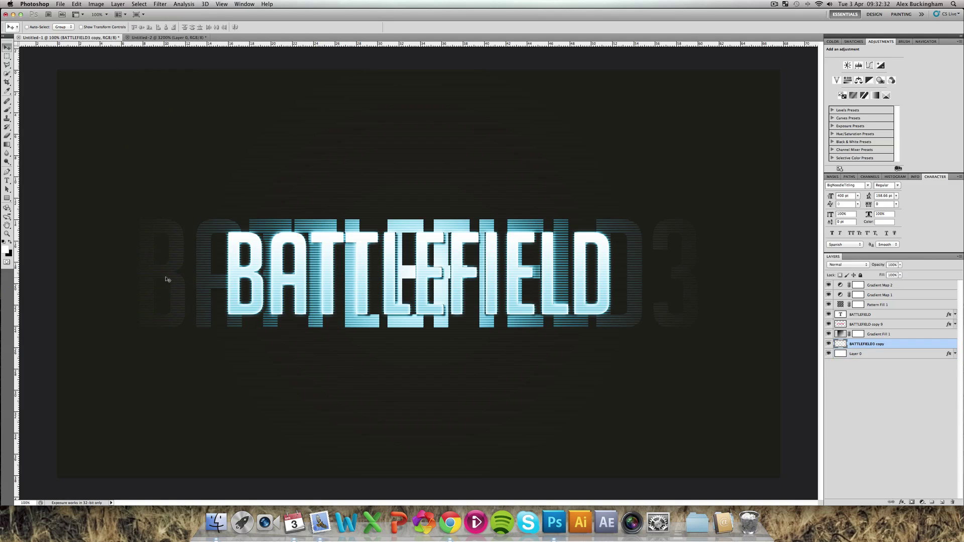
Step: Try Overlay on the merged BATTLEFIELD3 copy, then revert it to Normal blending
click(866, 267)
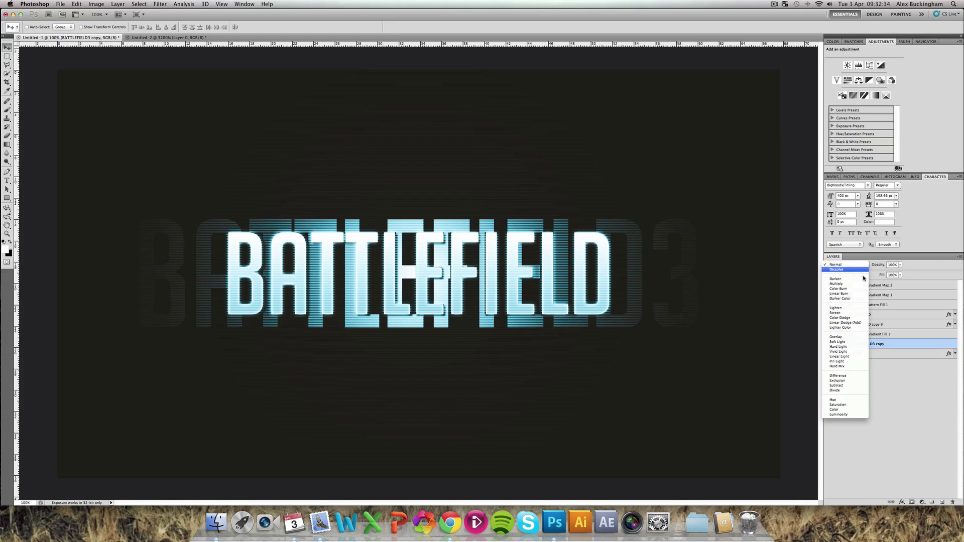
click(848, 336)
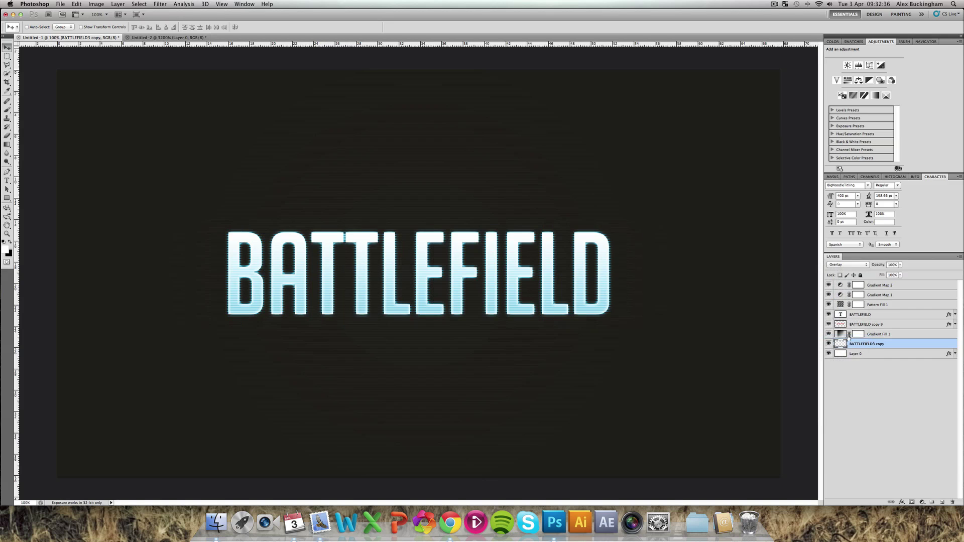
click(848, 264)
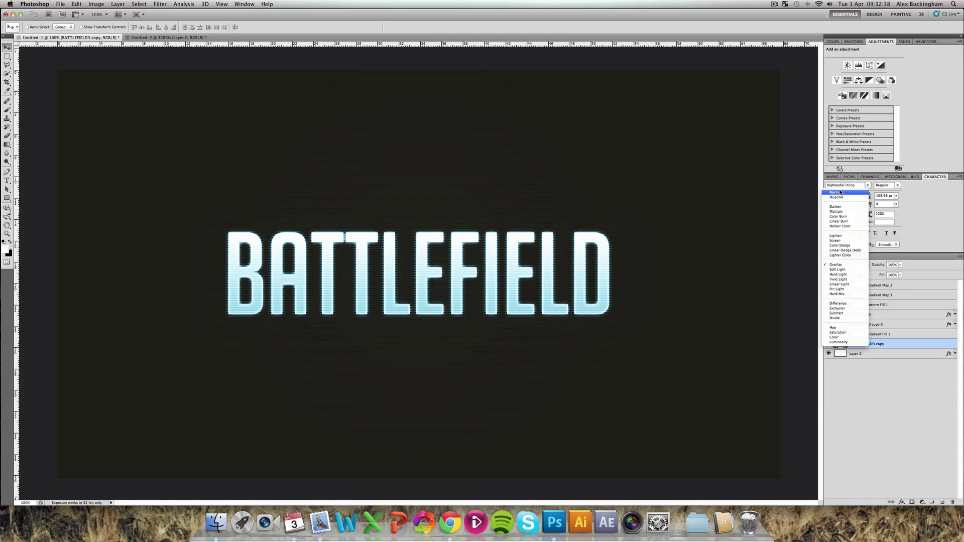
click(831, 197)
key(super+z)
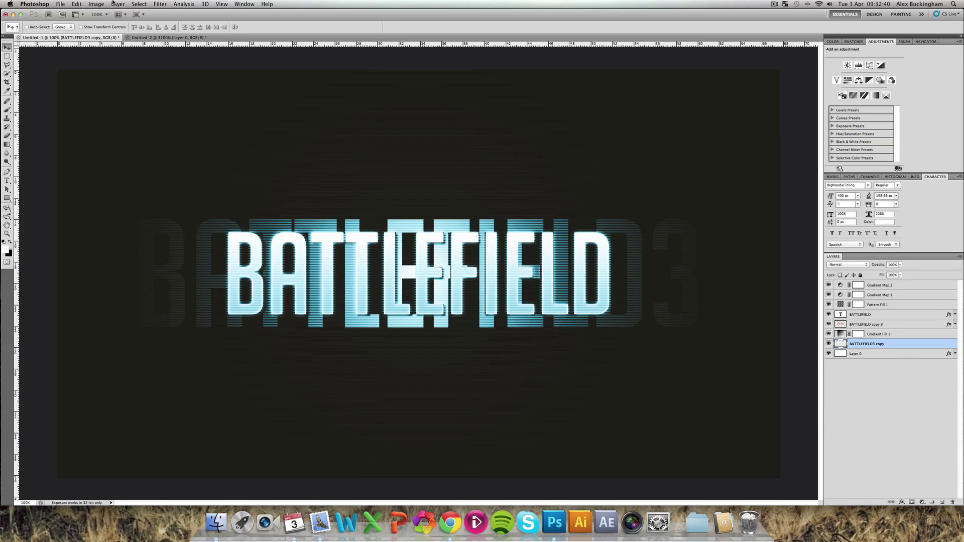
Step: Apply a Gaussian Blur of about 4 px to the BATTLEFIELD3 ghost layer
click(159, 3)
mouse_move(201, 85)
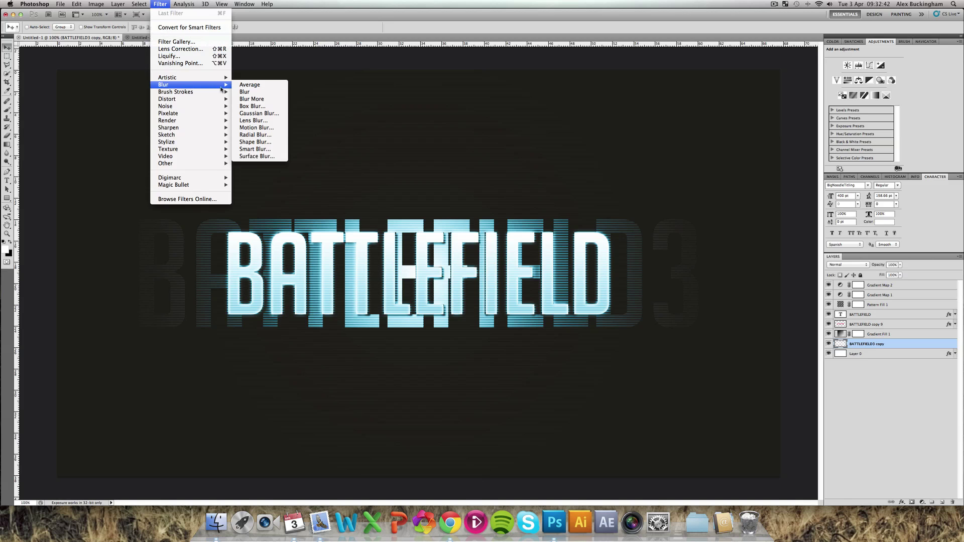
click(259, 113)
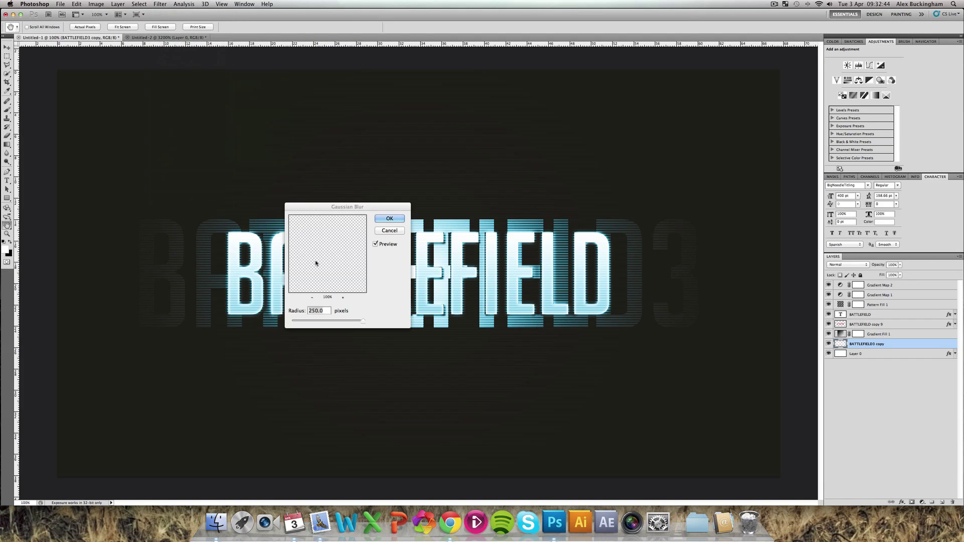
drag(362, 320, 308, 323)
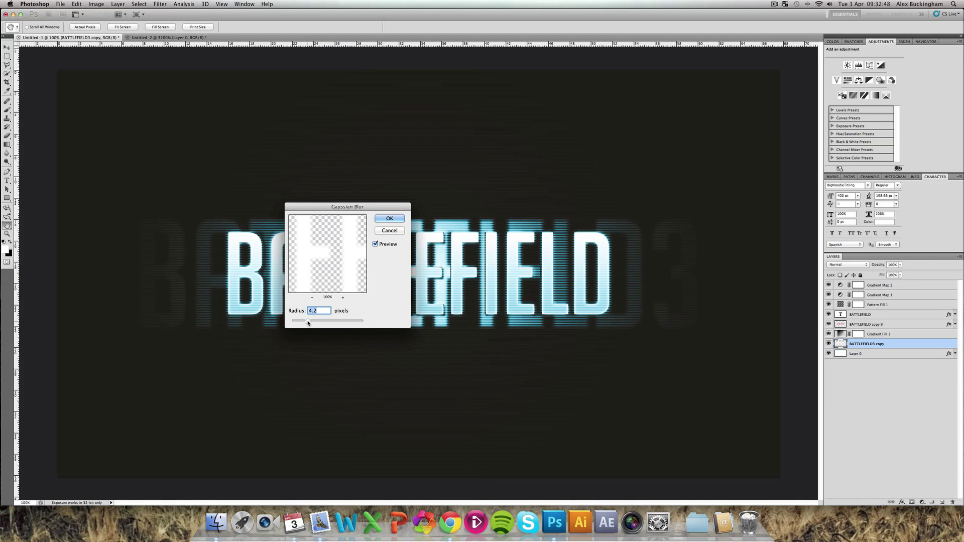
click(390, 219)
Step: Set the ghost layer to Overlay and duplicate it as BATTLEFIELD3 copy 2
key(v)
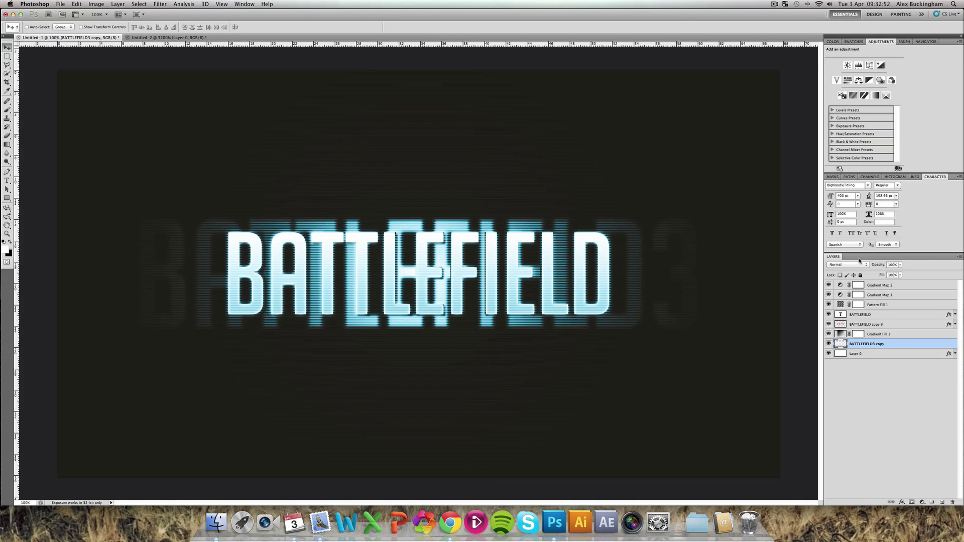
click(859, 262)
click(854, 344)
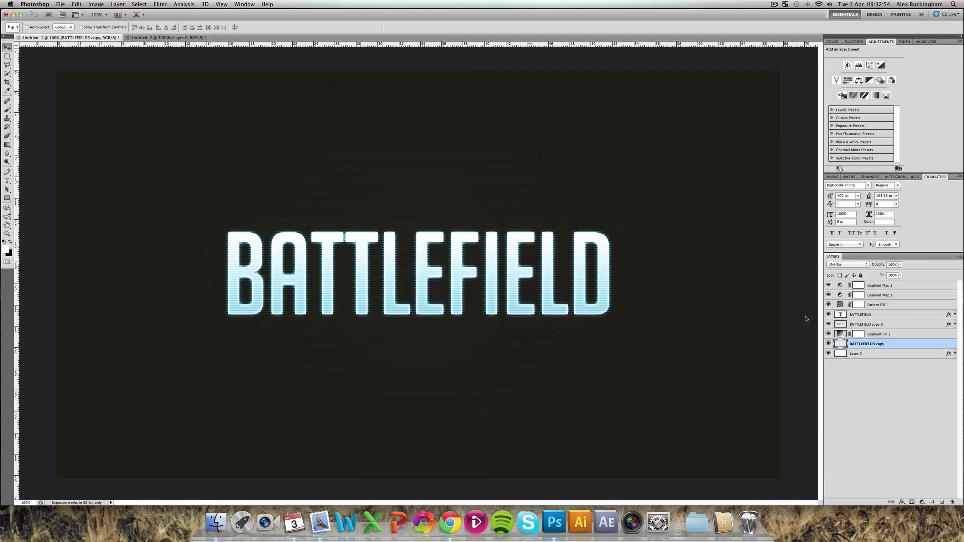
click(117, 4)
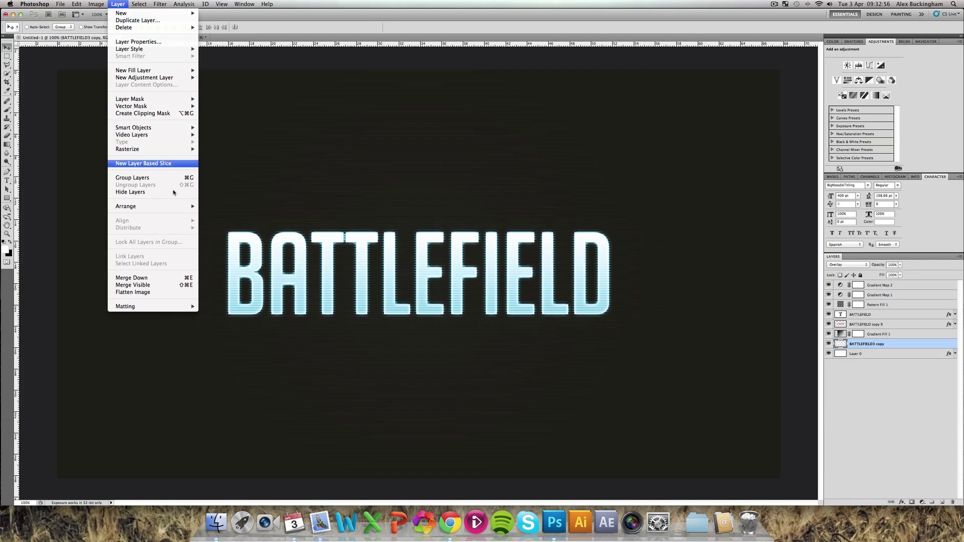
mouse_move(161, 108)
click(136, 20)
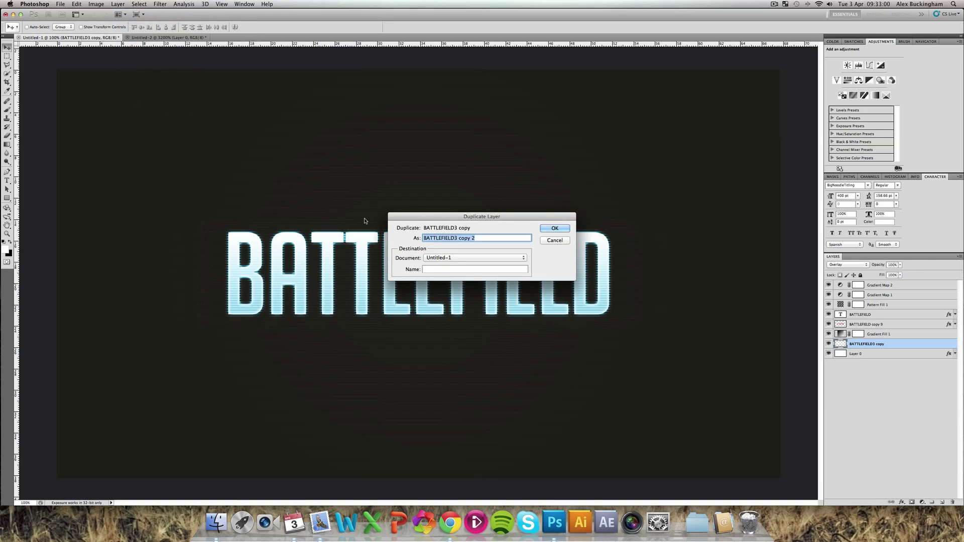
click(557, 229)
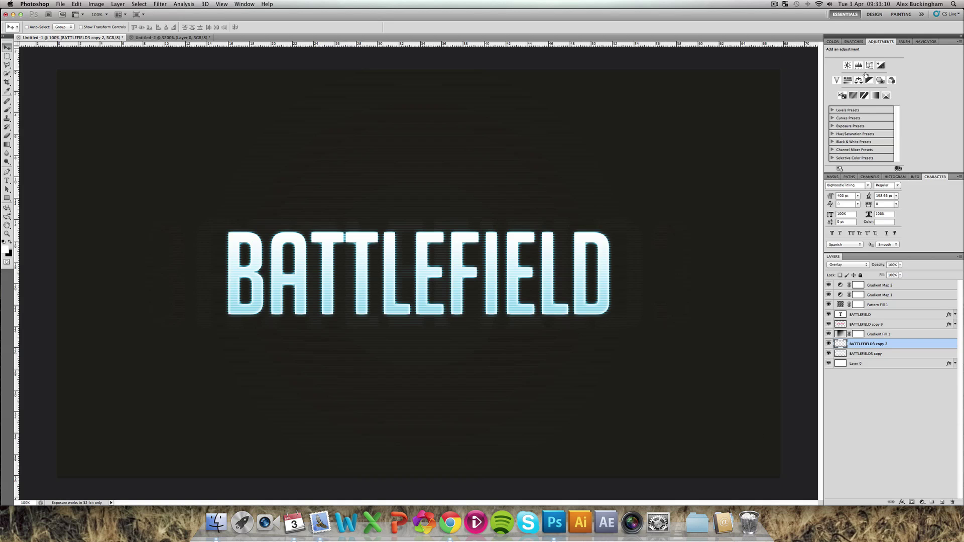
Step: Rasterize the BATTLEFIELD type layer
click(774, 4)
key(Escape)
click(903, 315)
right_click(902, 316)
click(869, 377)
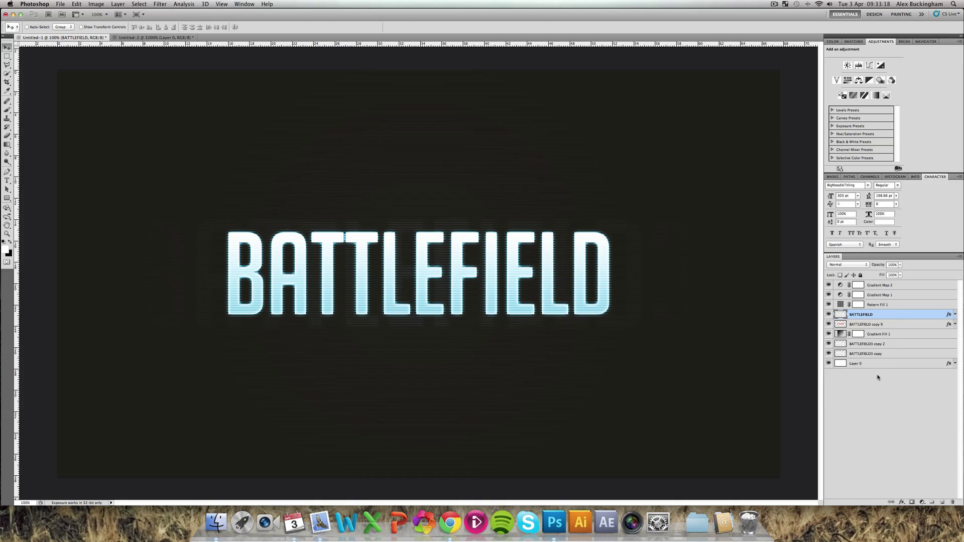
Step: Duplicate BATTLEFIELD and place the copy directly beneath the original
key(super+j)
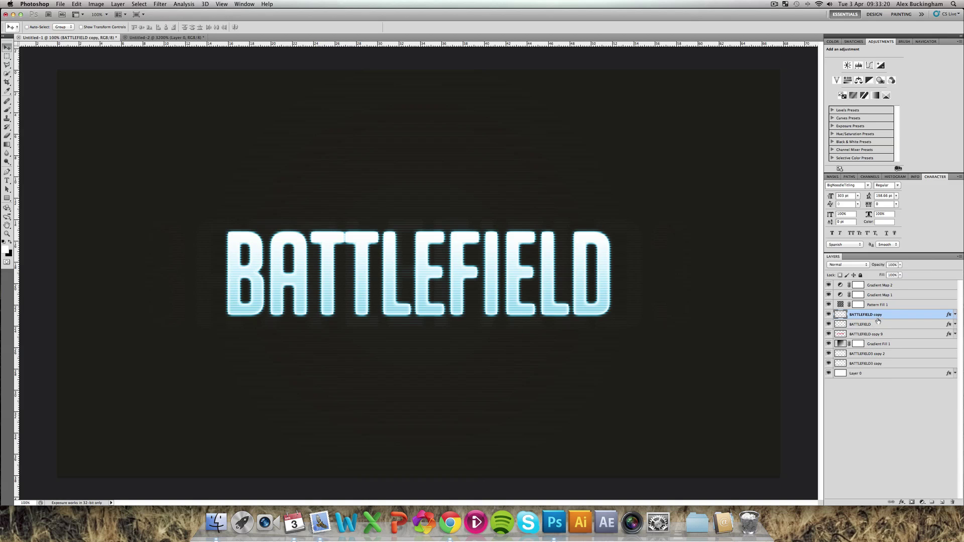
drag(879, 318, 878, 326)
click(883, 315)
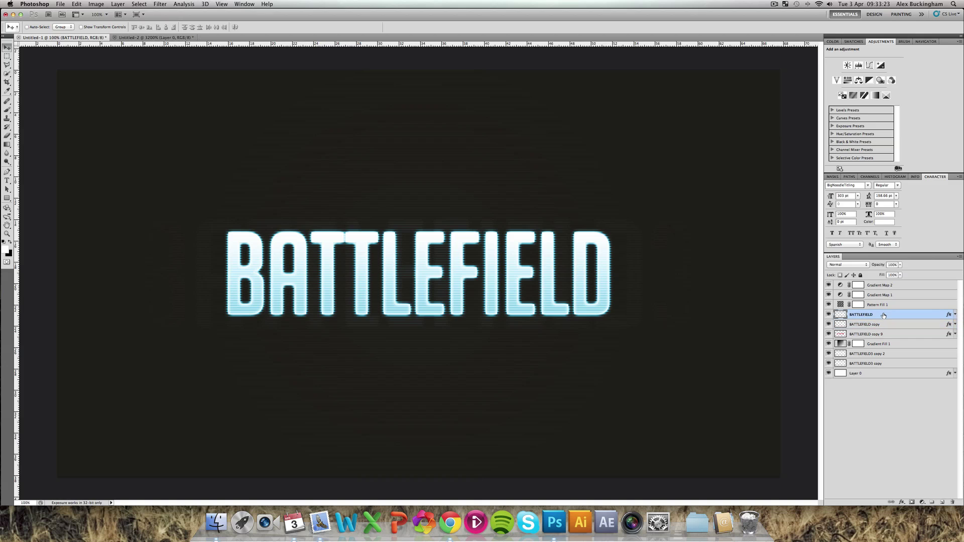
Step: Choose the Eraser tool, check its brush size, and target the BATTLEFIELD copy layer
click(7, 137)
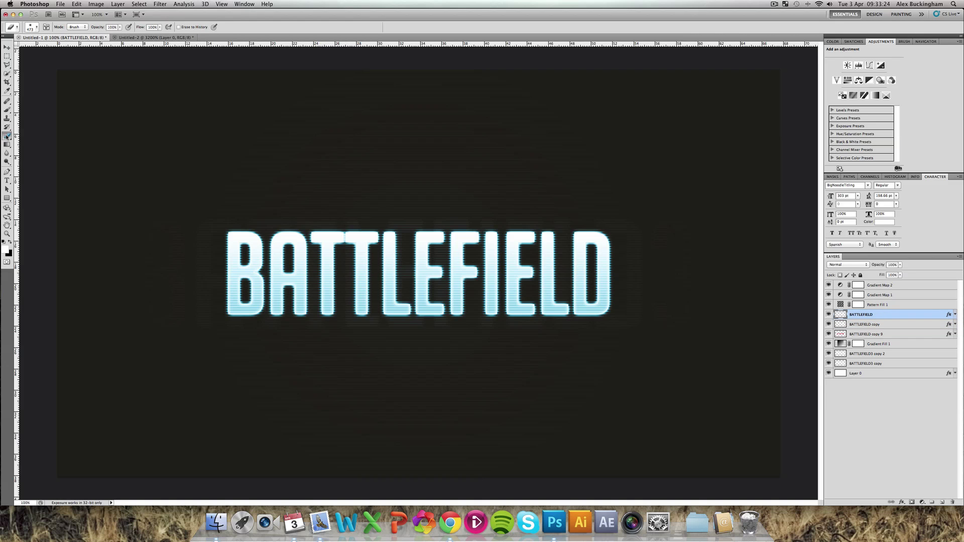
click(36, 30)
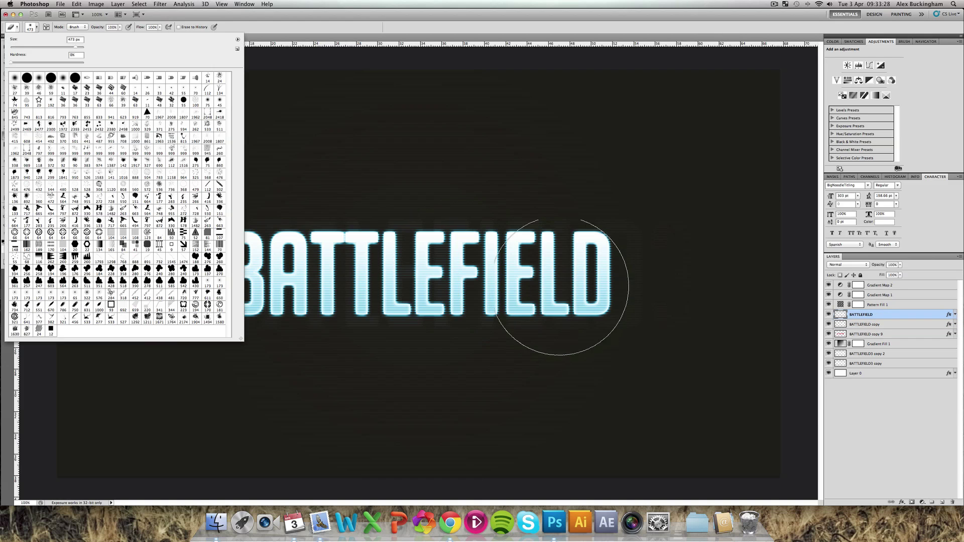
click(659, 309)
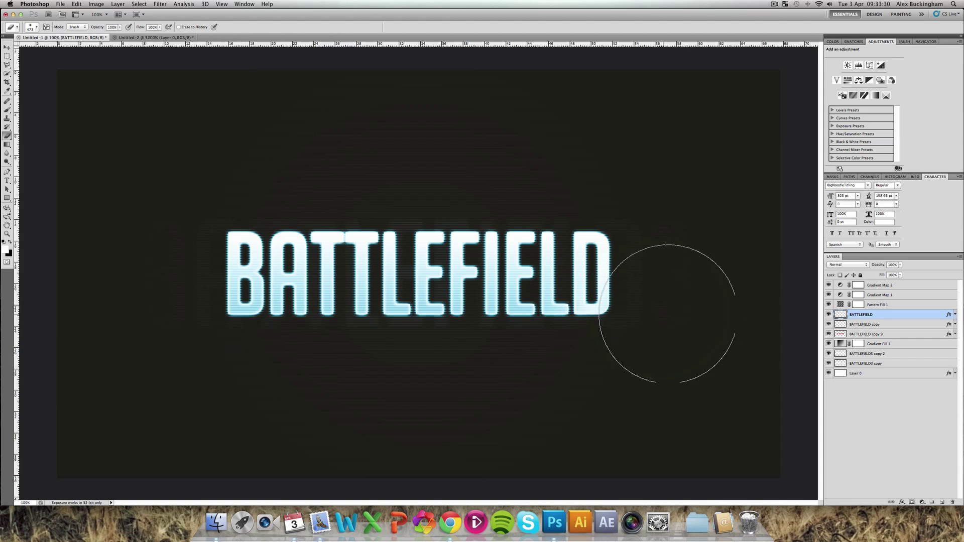
click(893, 326)
Step: Reapply the last Gaussian Blur to the BATTLEFIELD copy layer
click(7, 47)
click(145, 4)
mouse_move(162, 9)
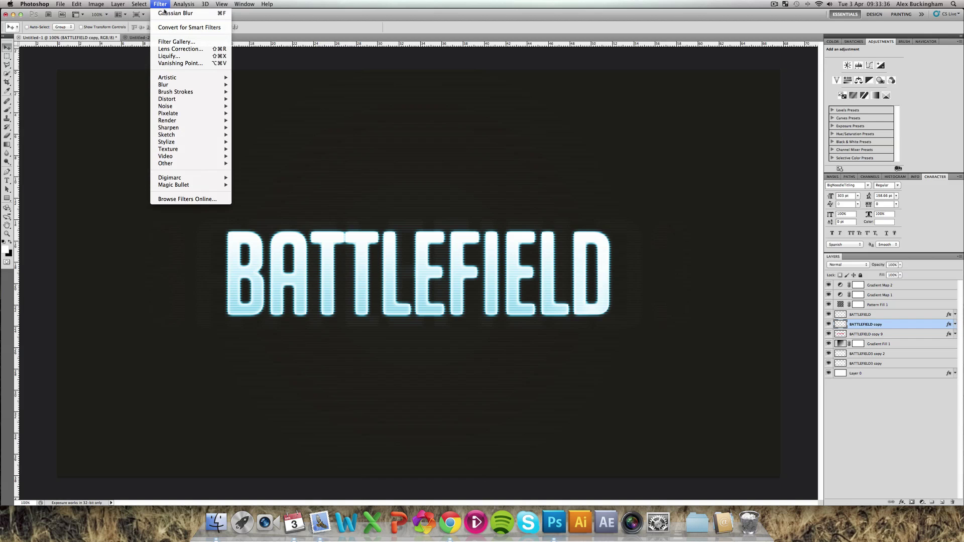
click(165, 12)
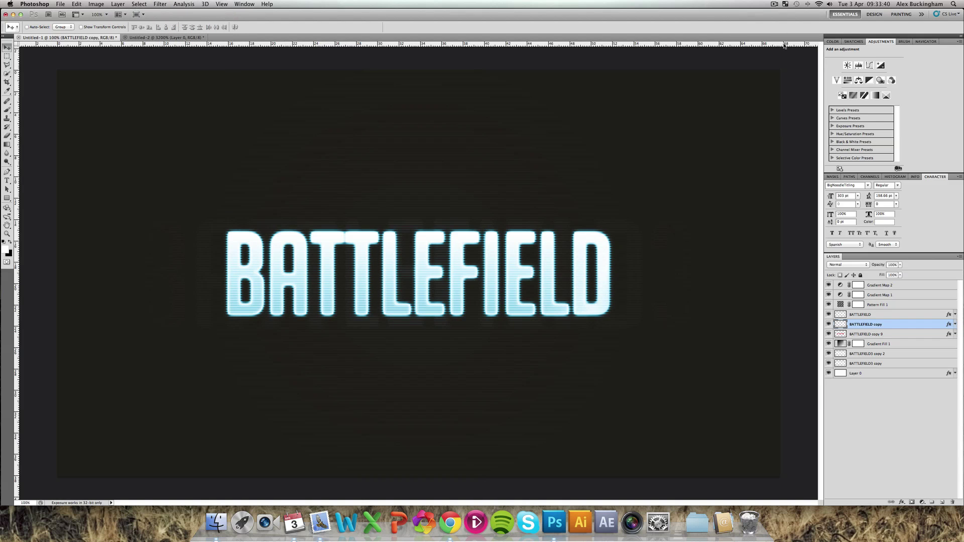
Step: Lower BATTLEFIELD copy's opacity, trying values of 60, 40 and 30 percent
click(892, 264)
text(60)
key(Return)
text(50)
text(40)
key(Return)
text(30)
key(Return)
key(Return)
Step: Erase patches from the top BATTLEFIELD layer to reveal the blurred streaks
click(882, 315)
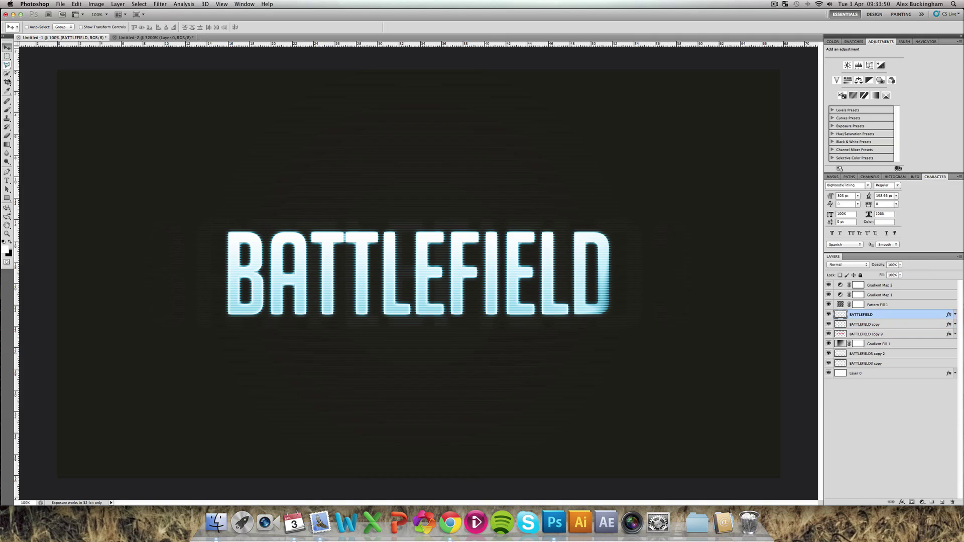
click(6, 135)
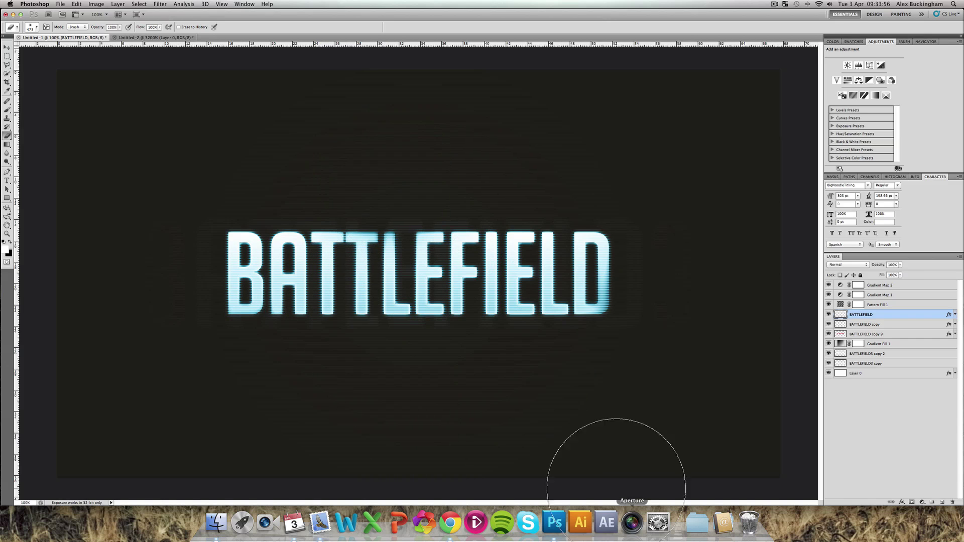
click(7, 47)
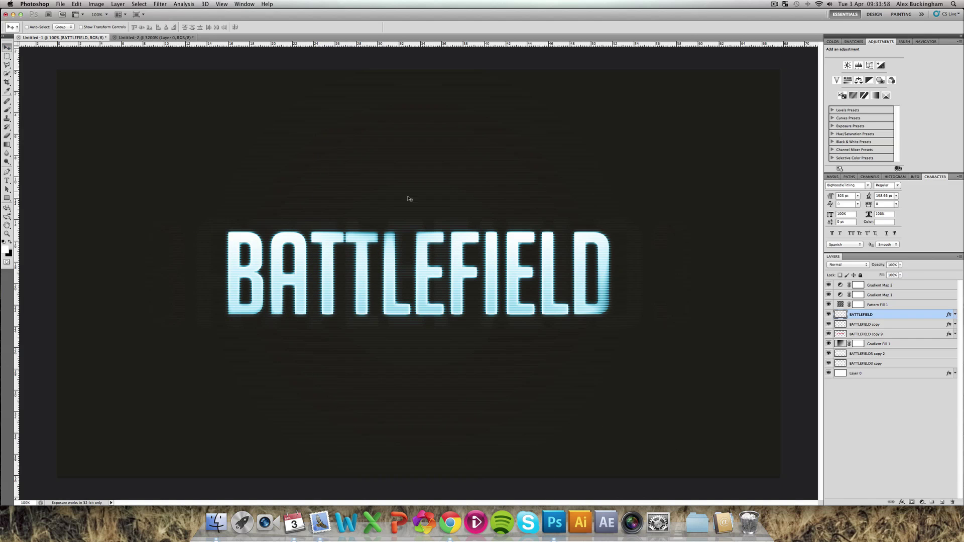
Step: Add a new Layer 1 above Gradient Map 2, fill it white, and render Clouds
click(900, 284)
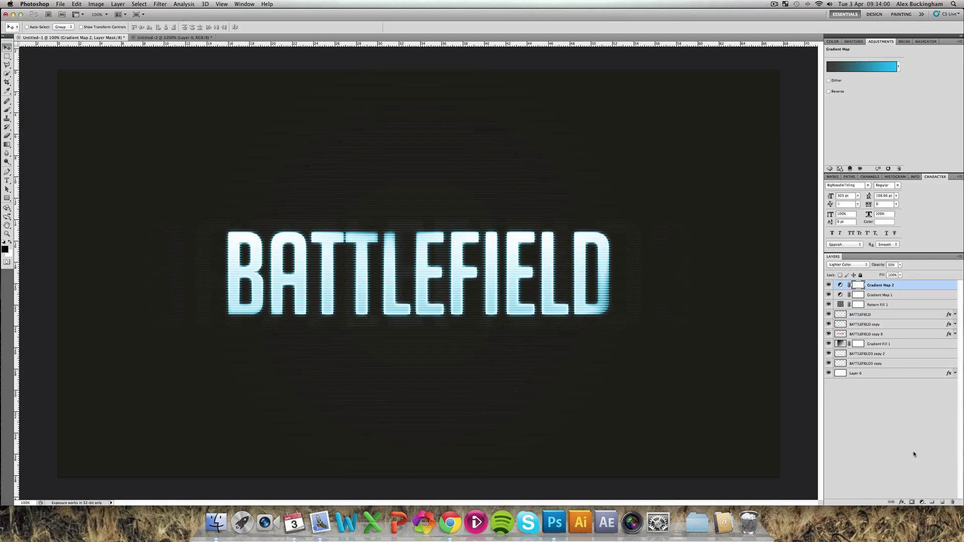
click(942, 503)
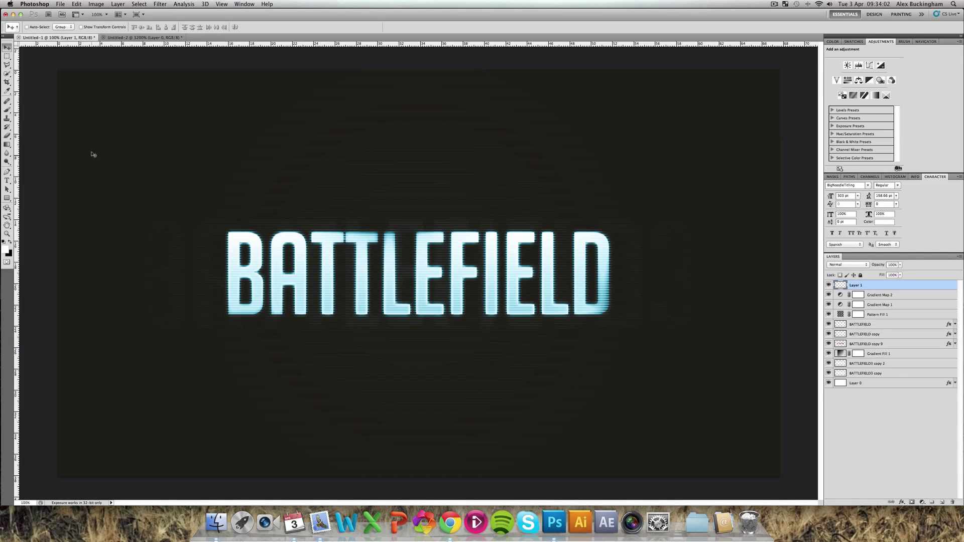
key(super+BackSpace)
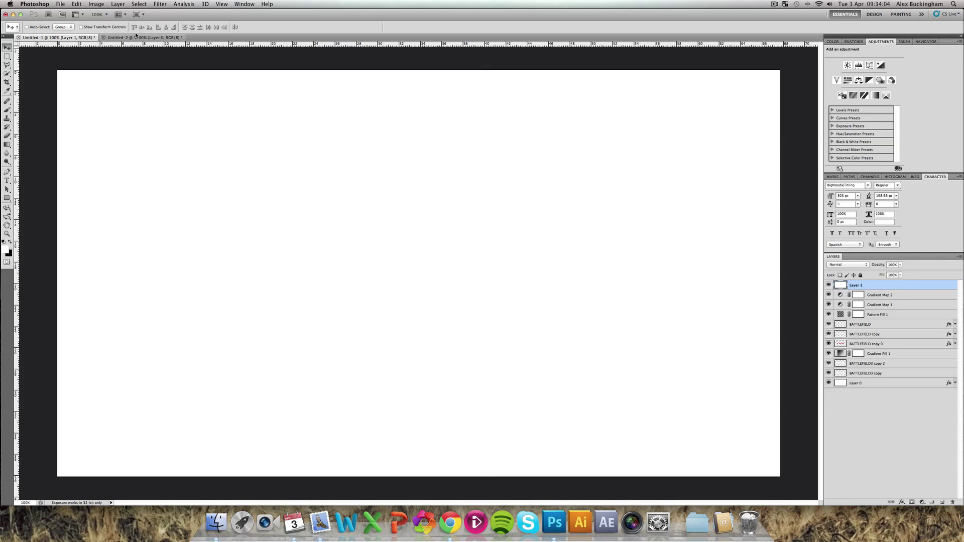
click(160, 4)
mouse_move(196, 122)
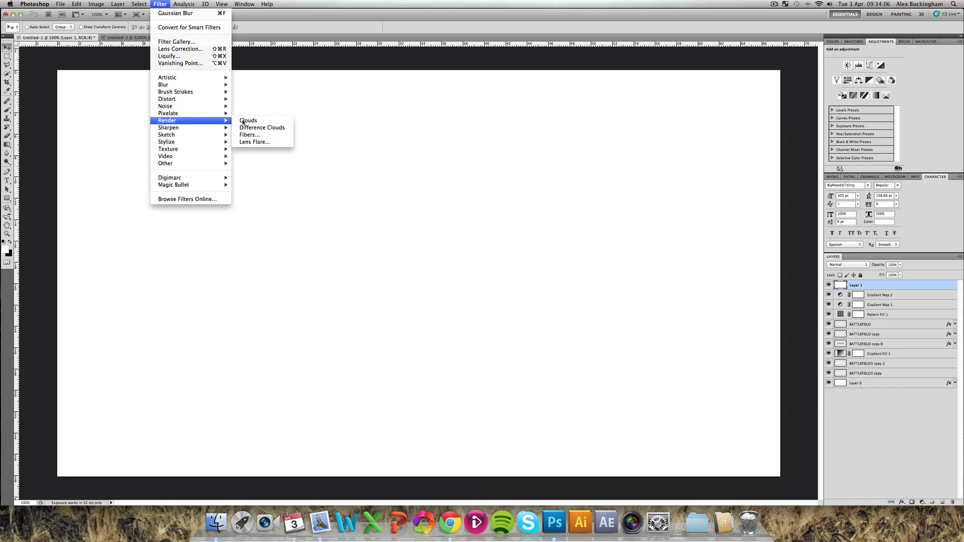
click(243, 122)
Step: Blend Layer 1 as Overlay, move it beneath Pattern Fill 1, opacity back at 100%
click(854, 265)
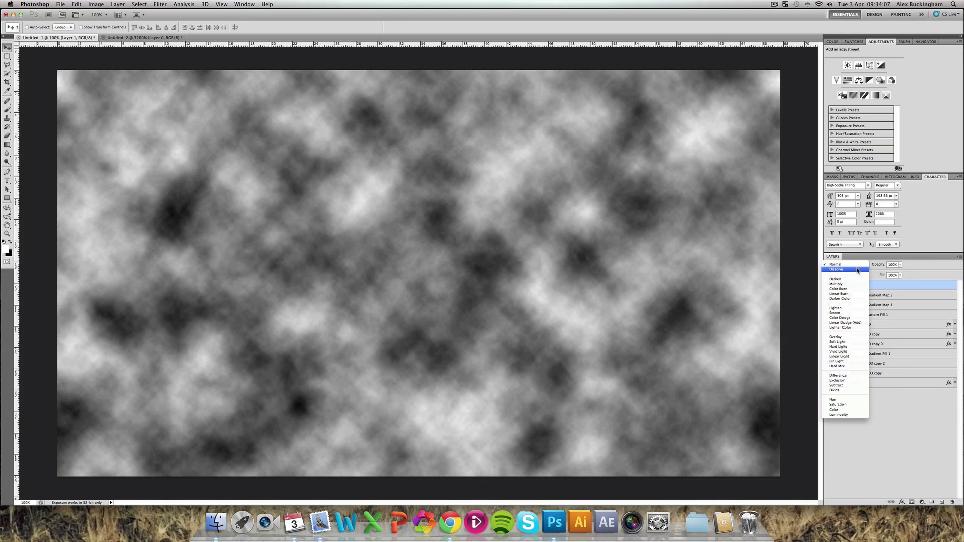
click(836, 337)
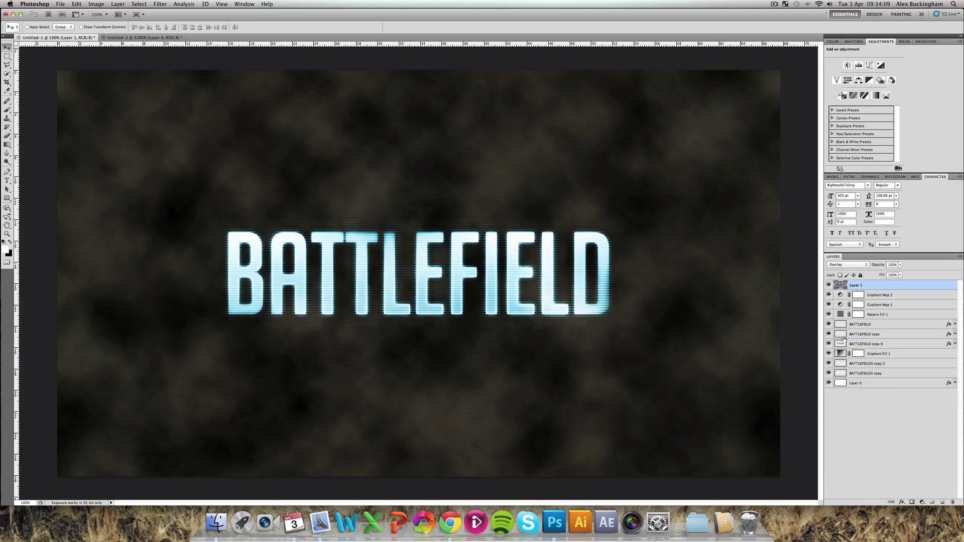
click(892, 263)
text(40)
drag(858, 287, 874, 320)
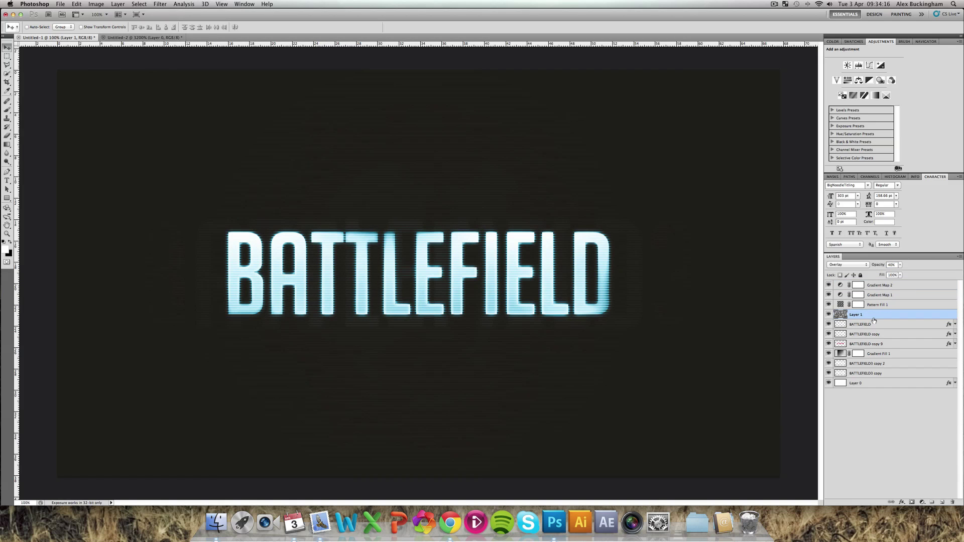
drag(879, 265, 956, 269)
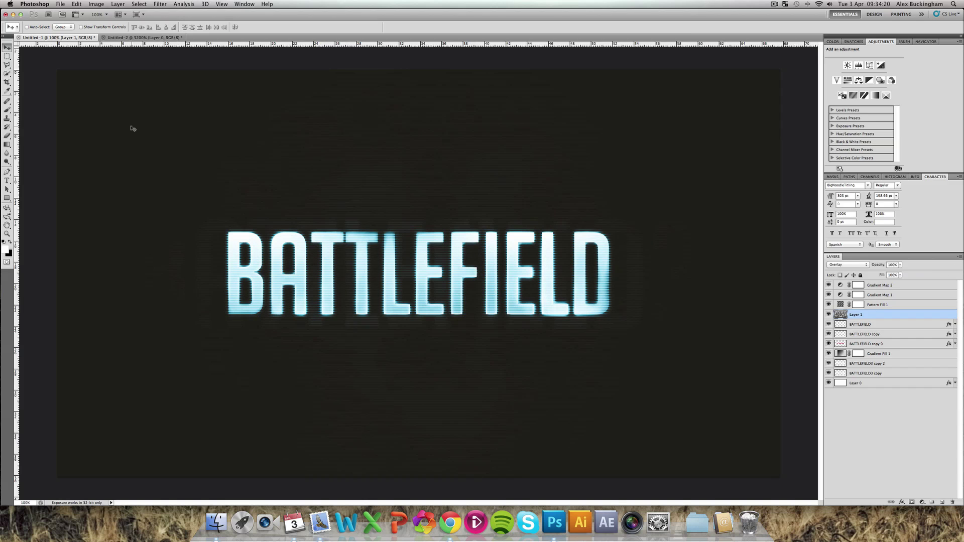
Step: Hide the rulers and set the canvas surround to the Gray preset
key(super+r)
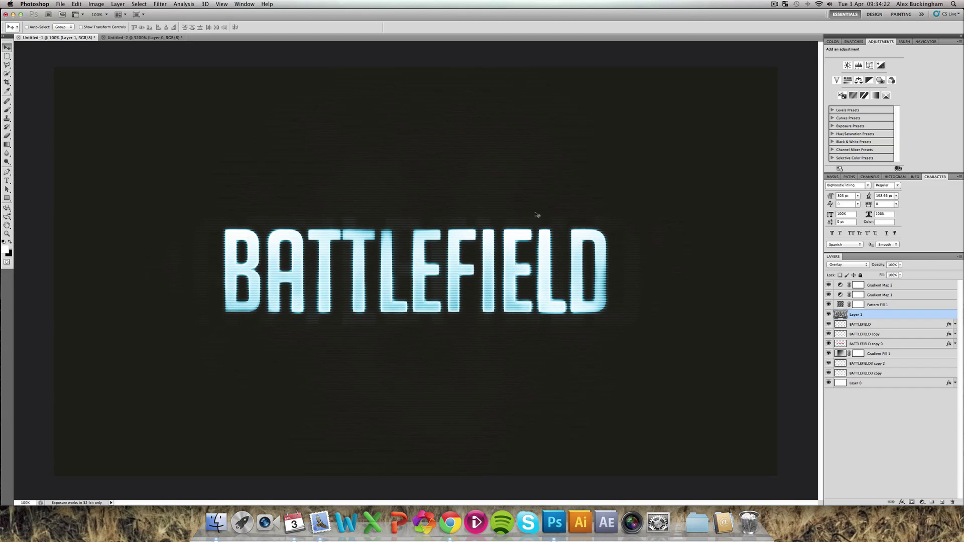
right_click(801, 231)
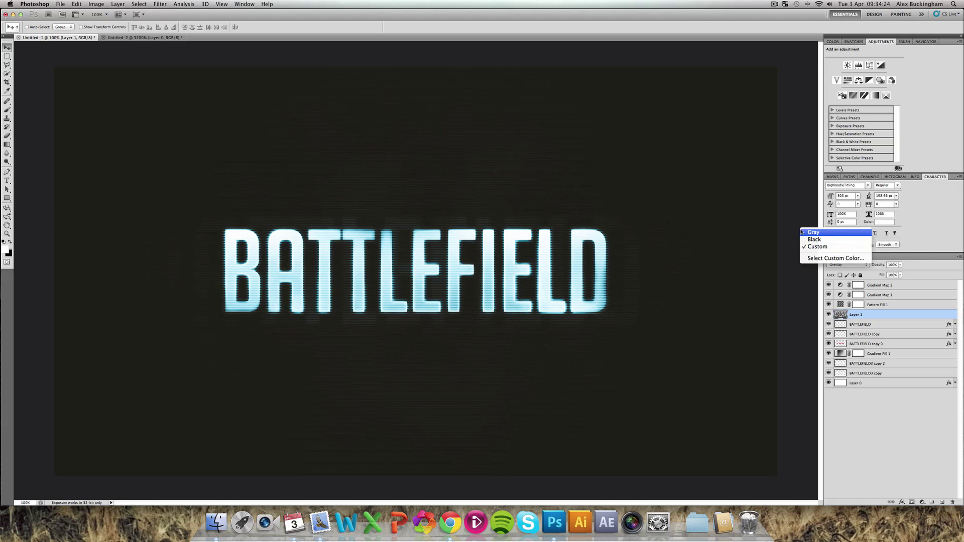
click(802, 232)
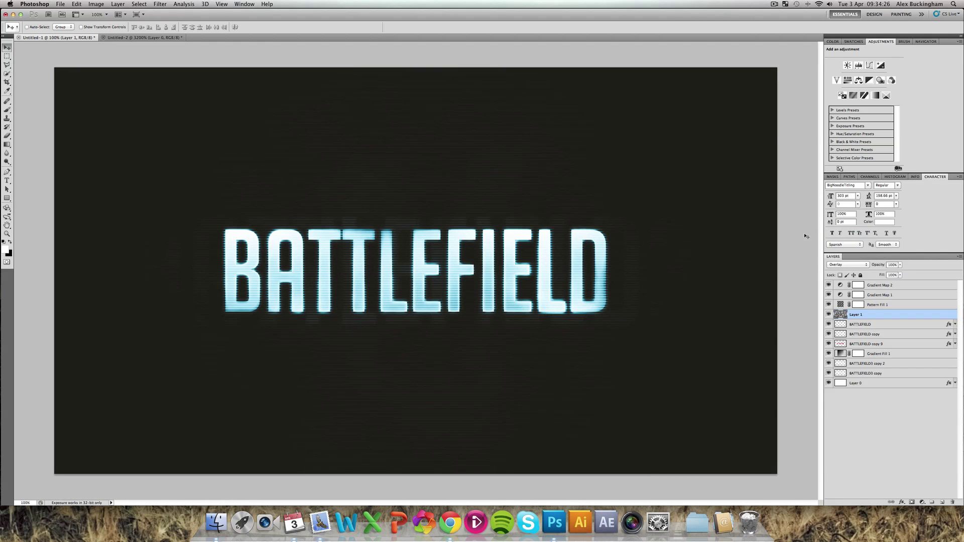